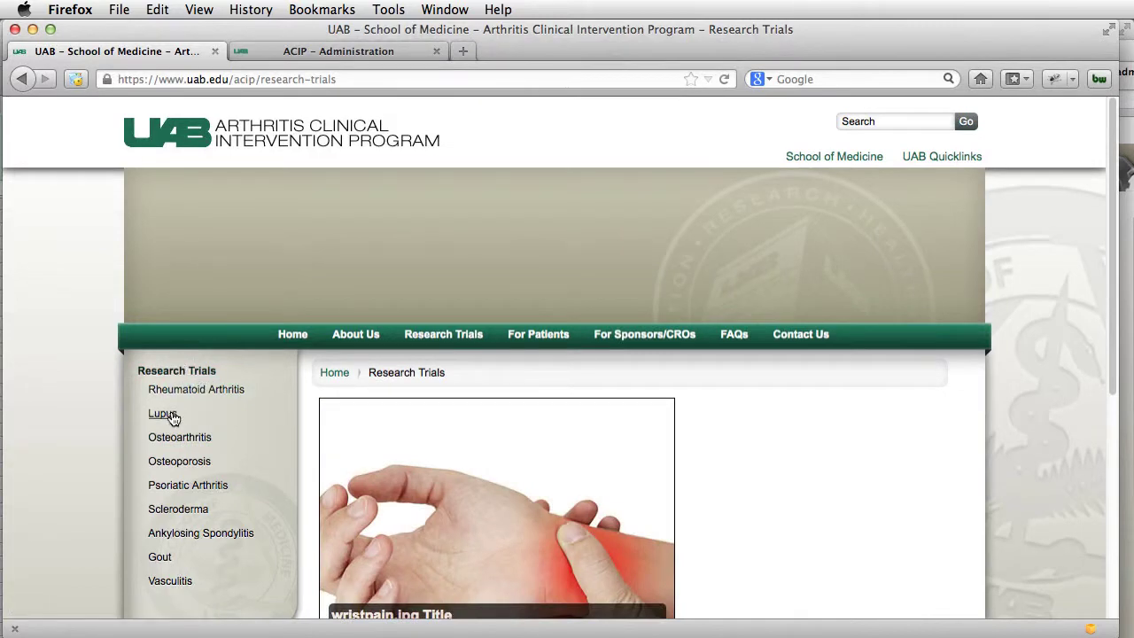
Step: View the Lupus page and compare it with the full layout of the Osteoporosis page under Research Trials
{"action": "left_click", "coordinate": [155, 418]}
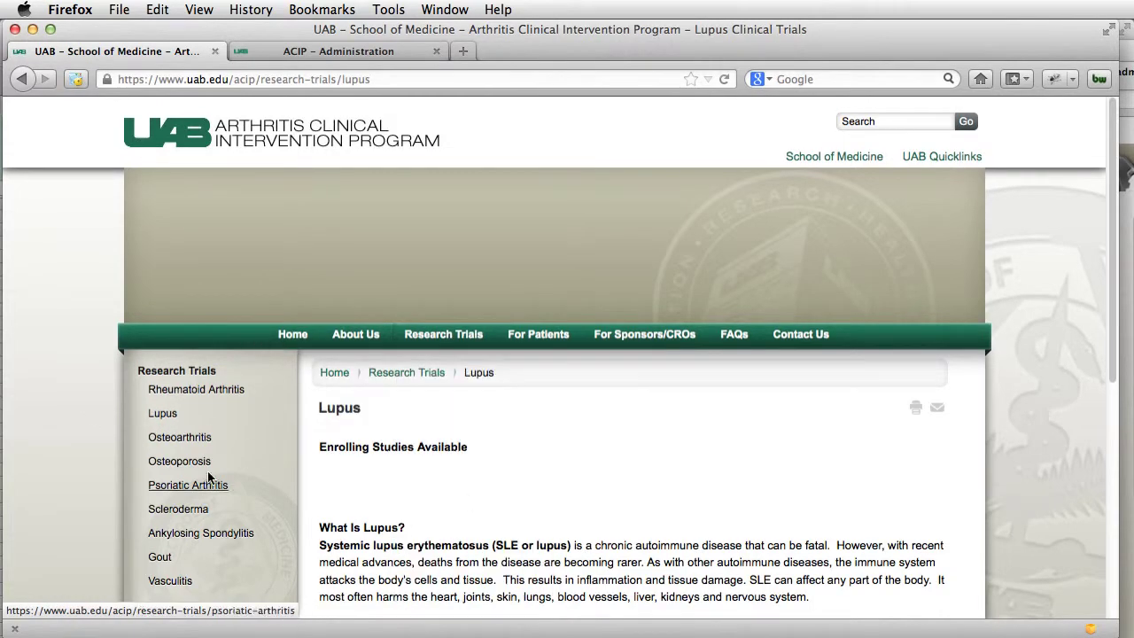
{"action": "left_click", "coordinate": [179, 462]}
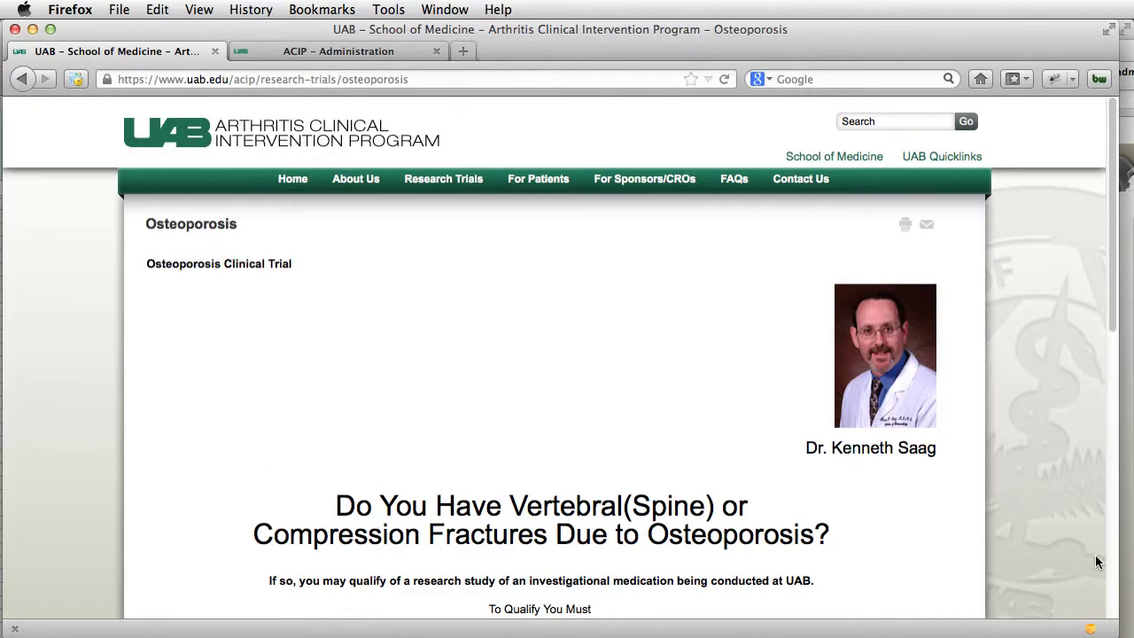
{"action": "scroll", "coordinate": [1096, 560], "scroll_direction": "down", "scroll_amount": 10}
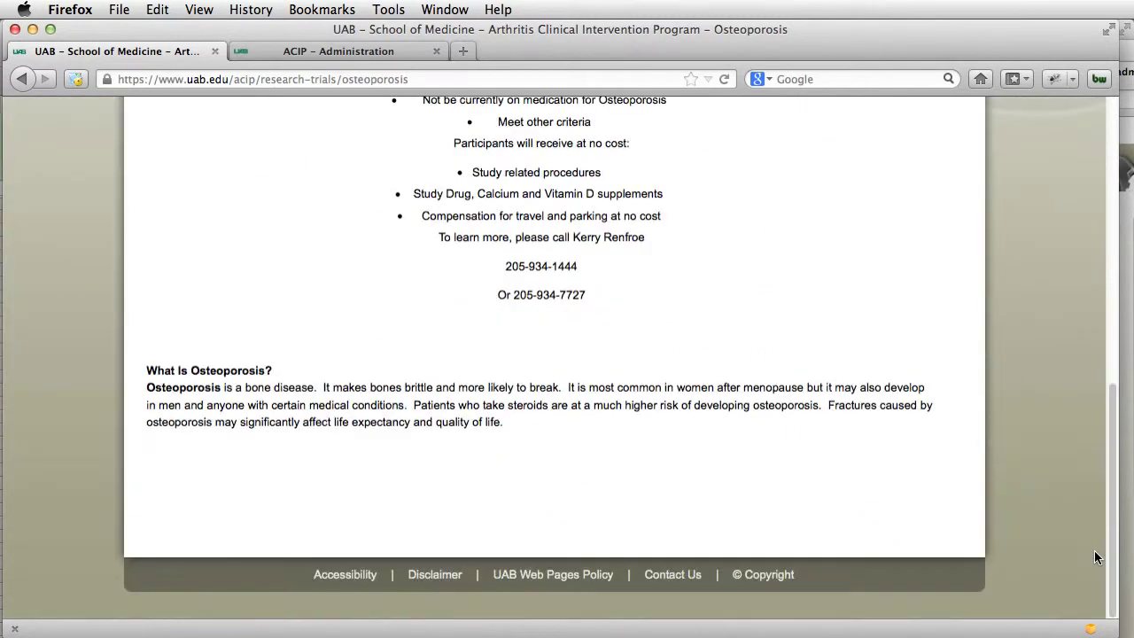
{"action": "scroll", "coordinate": [1096, 557], "scroll_direction": "up", "scroll_amount": 10}
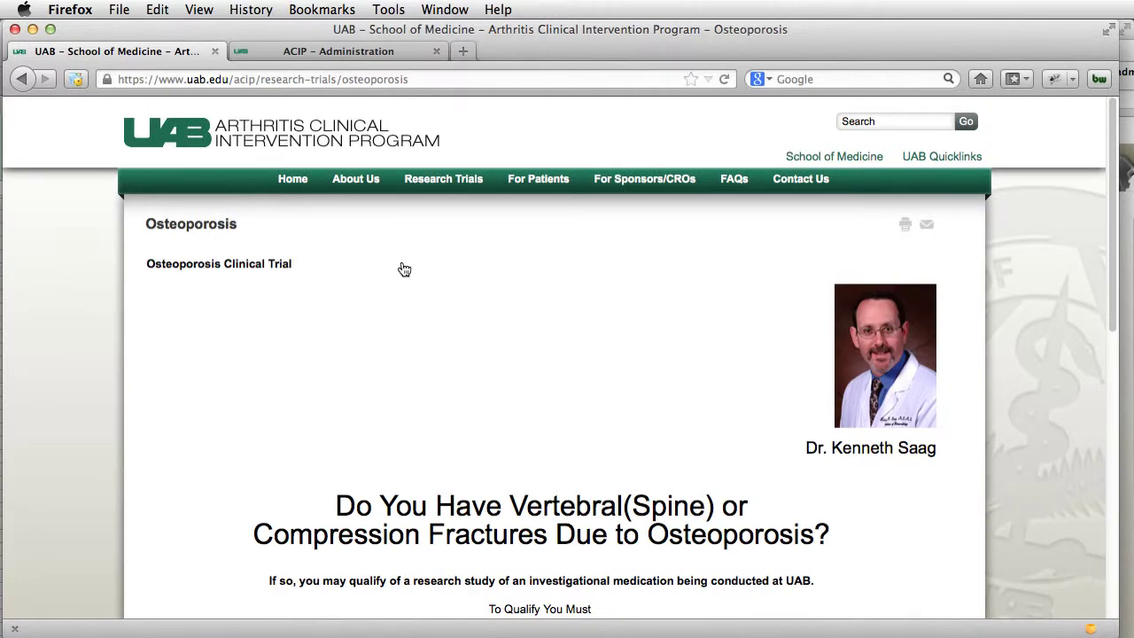
Step: In the ACIP administration site, filter the Module Manager by "research" and open the Research Trials module for editing
{"action": "left_click", "coordinate": [298, 51]}
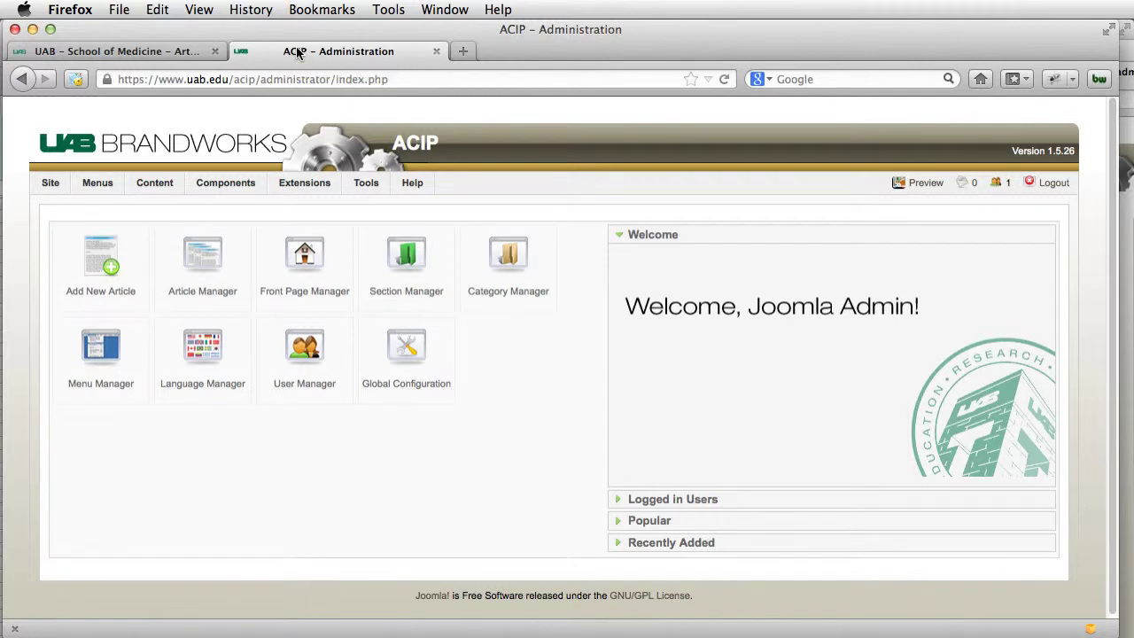
{"action": "mouse_move", "coordinate": [301, 184]}
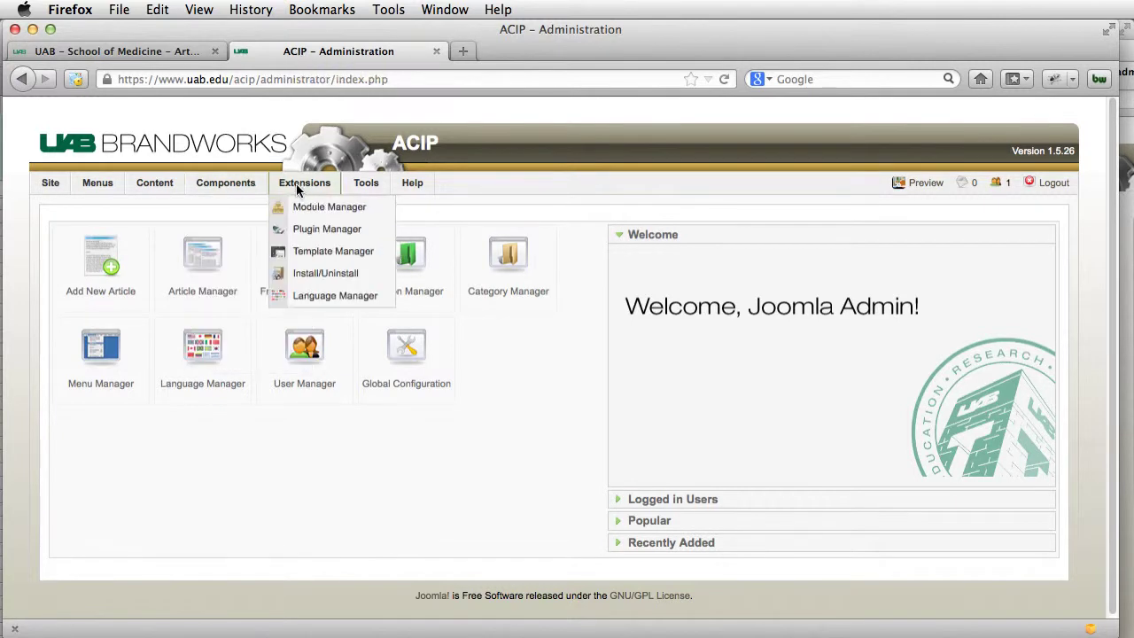
{"action": "left_click", "coordinate": [305, 206]}
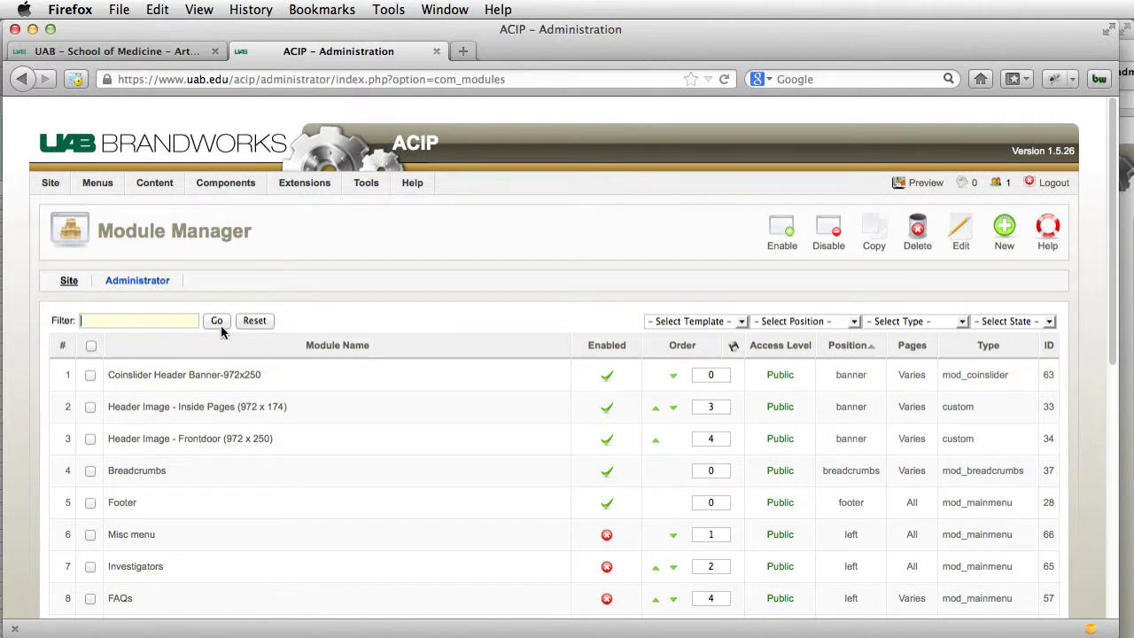
{"action": "left_click", "coordinate": [139, 321]}
{"action": "type", "text": "resear"}
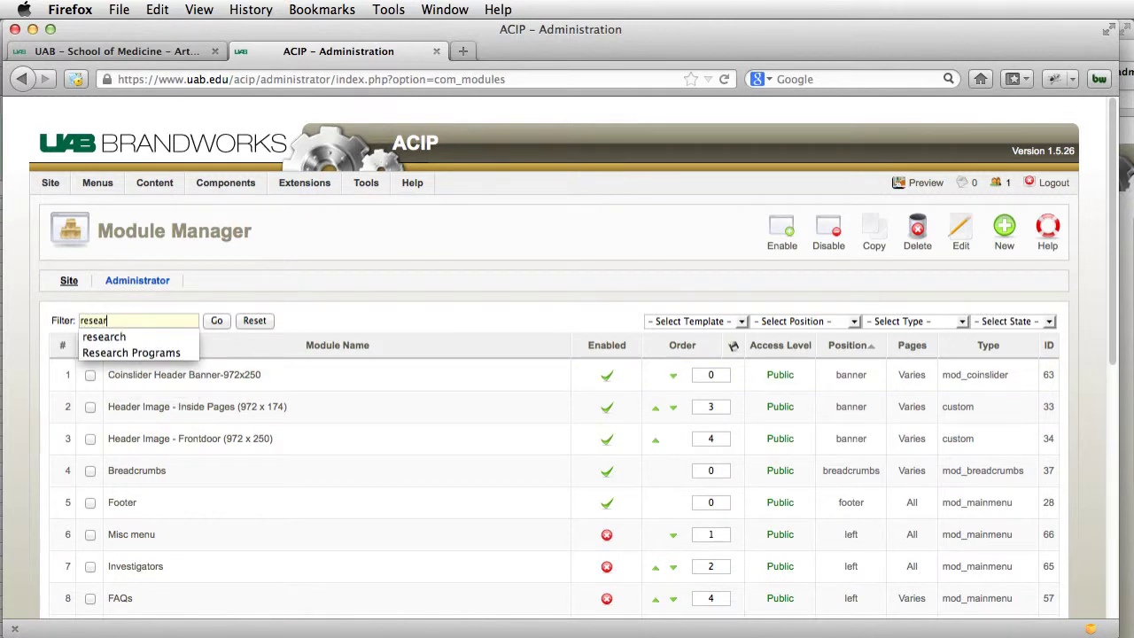
{"action": "type", "text": "ch"}
{"action": "key", "text": "Return"}
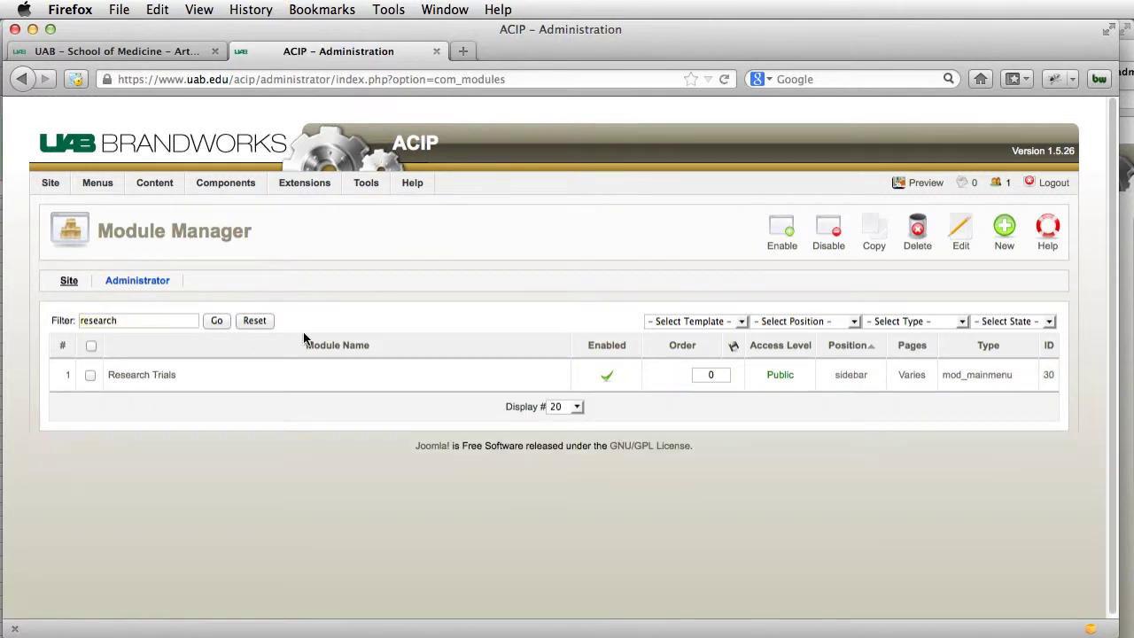
{"action": "left_click", "coordinate": [135, 377]}
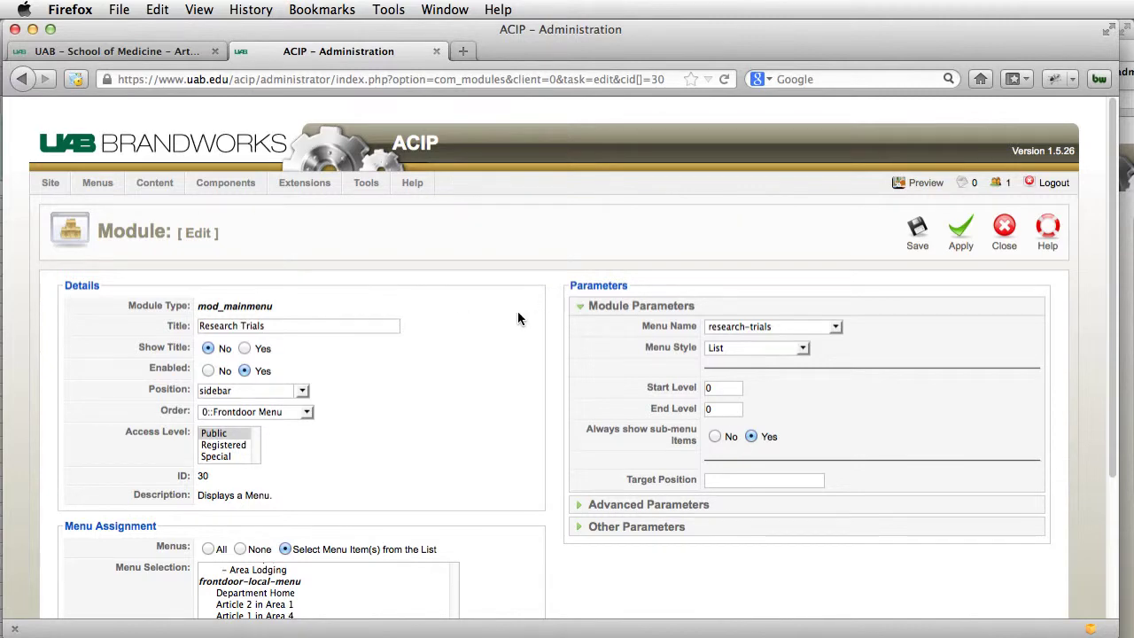
Step: Add Osteoporosis under research-trials to the Research Trials module's menu assignment, keeping the other assigned pages, and save the module
{"action": "scroll", "coordinate": [518, 315], "scroll_direction": "down", "scroll_amount": 4}
{"action": "scroll", "coordinate": [360, 480], "scroll_direction": "down", "scroll_amount": 3}
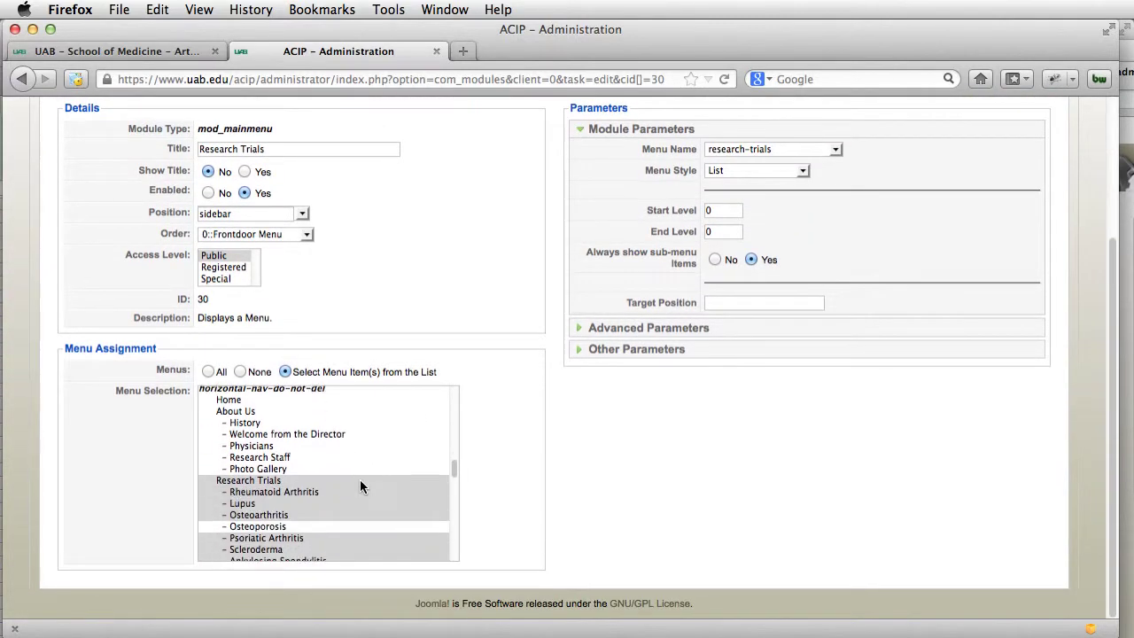
{"action": "scroll", "coordinate": [360, 479], "scroll_direction": "down", "scroll_amount": 5}
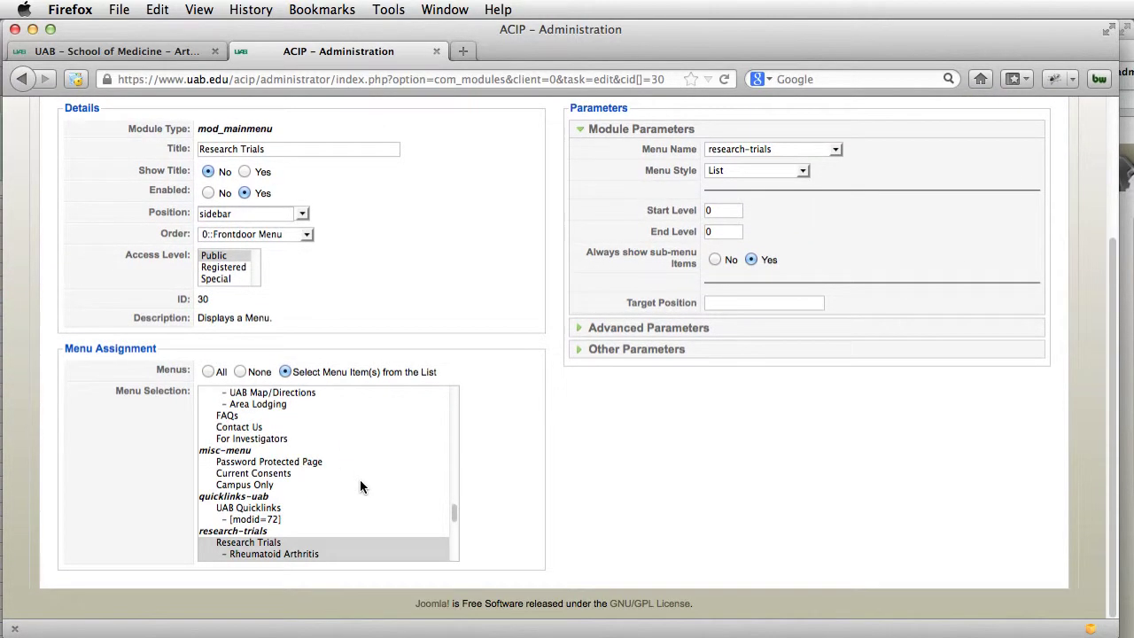
{"action": "scroll", "coordinate": [360, 479], "scroll_direction": "down", "scroll_amount": 5}
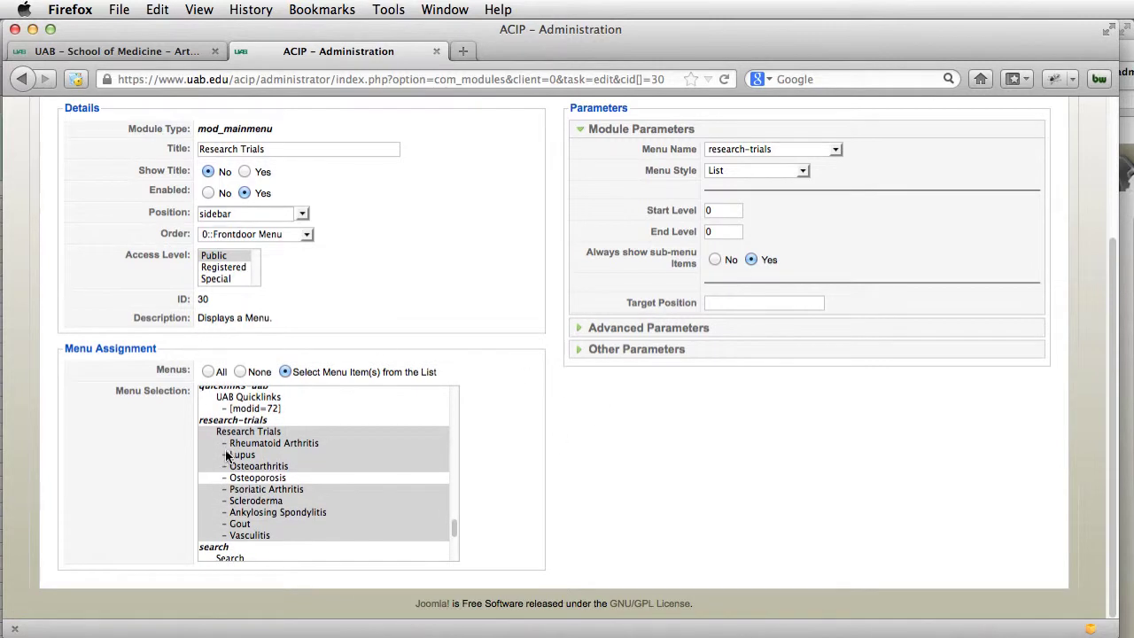
{"action": "right_click", "coordinate": [268, 482]}
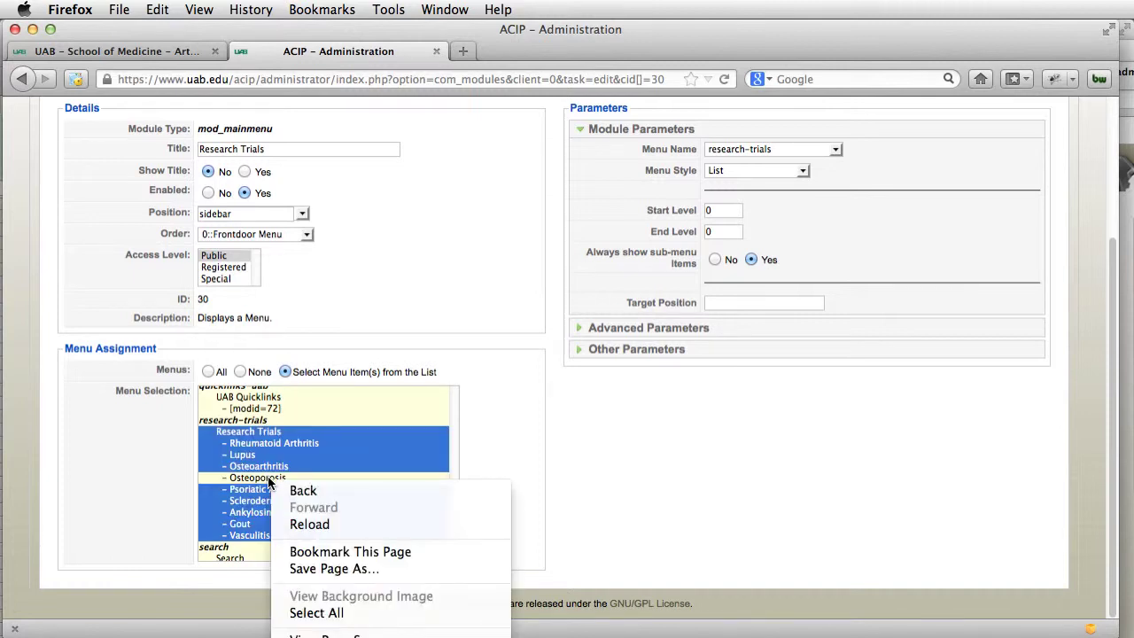
{"action": "left_click", "coordinate": [269, 482]}
{"action": "left_click", "coordinate": [257, 477], "text": "super"}
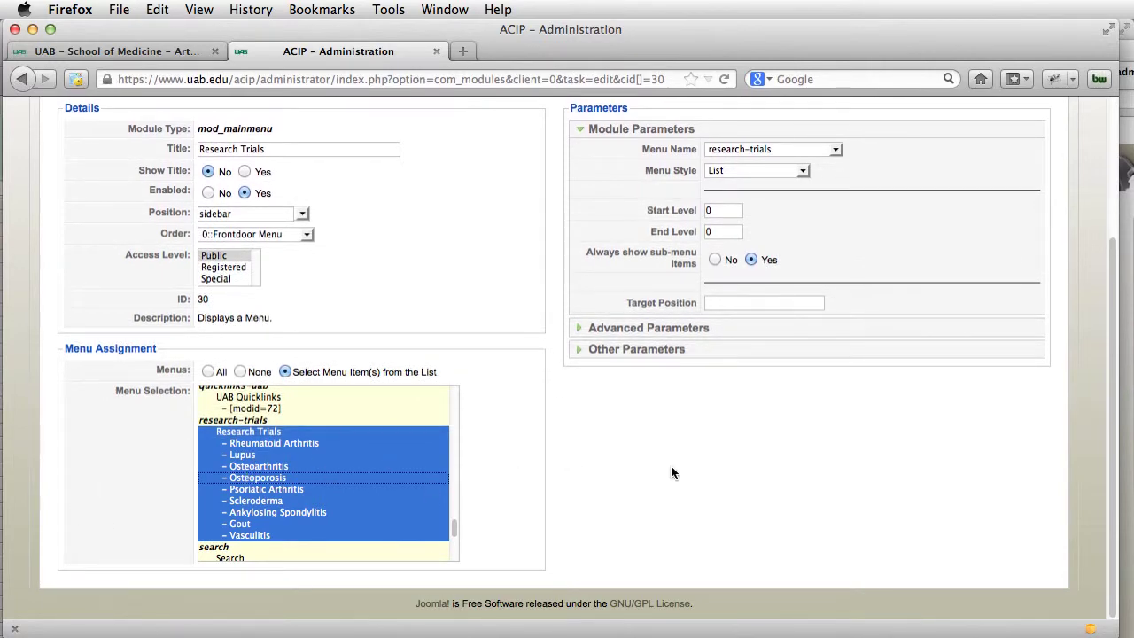
{"action": "scroll", "coordinate": [670, 472], "scroll_direction": "up", "scroll_amount": 5}
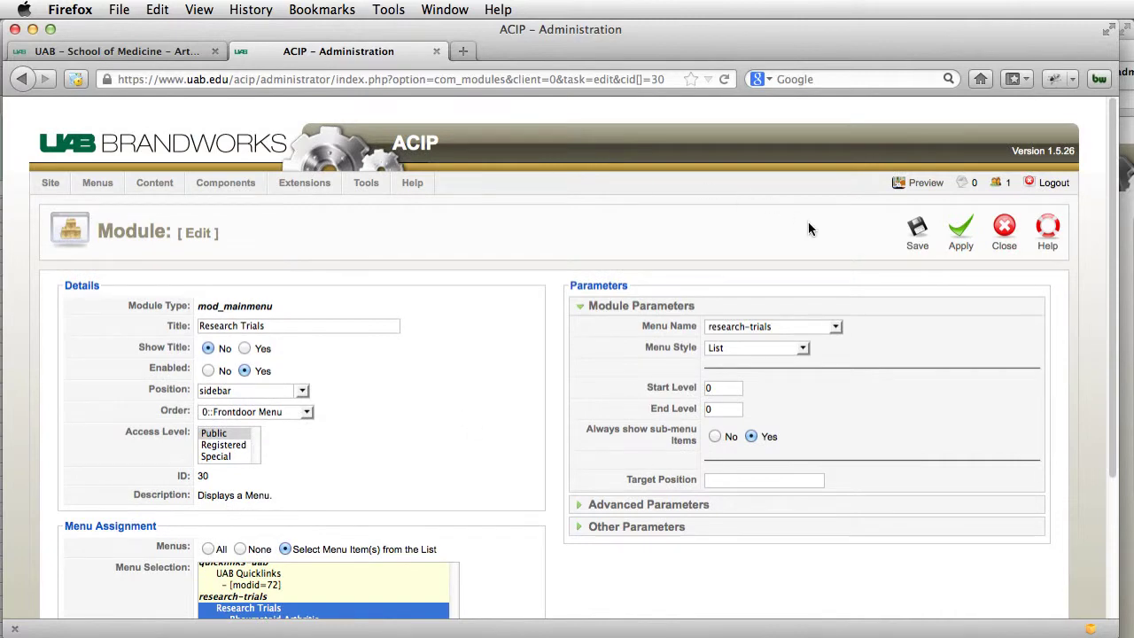
{"action": "left_click", "coordinate": [920, 241]}
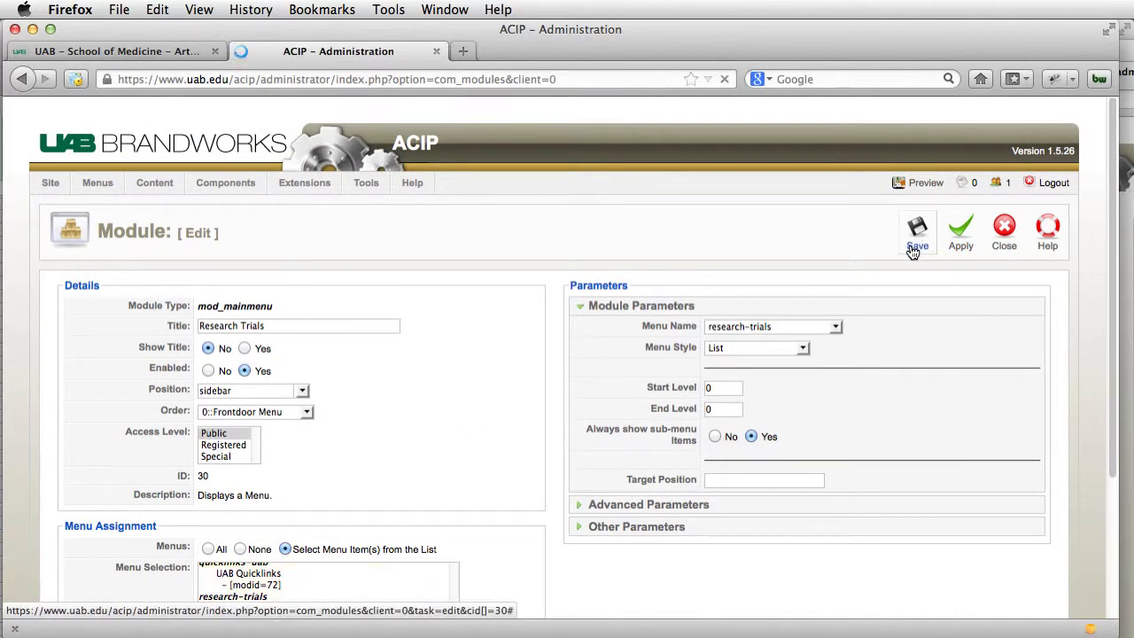
Step: Preview the site separately and check the sidebar menu on the Osteoarthritis and Osteoporosis pages
{"action": "right_click", "coordinate": [927, 182]}
{"action": "left_click", "coordinate": [993, 186]}
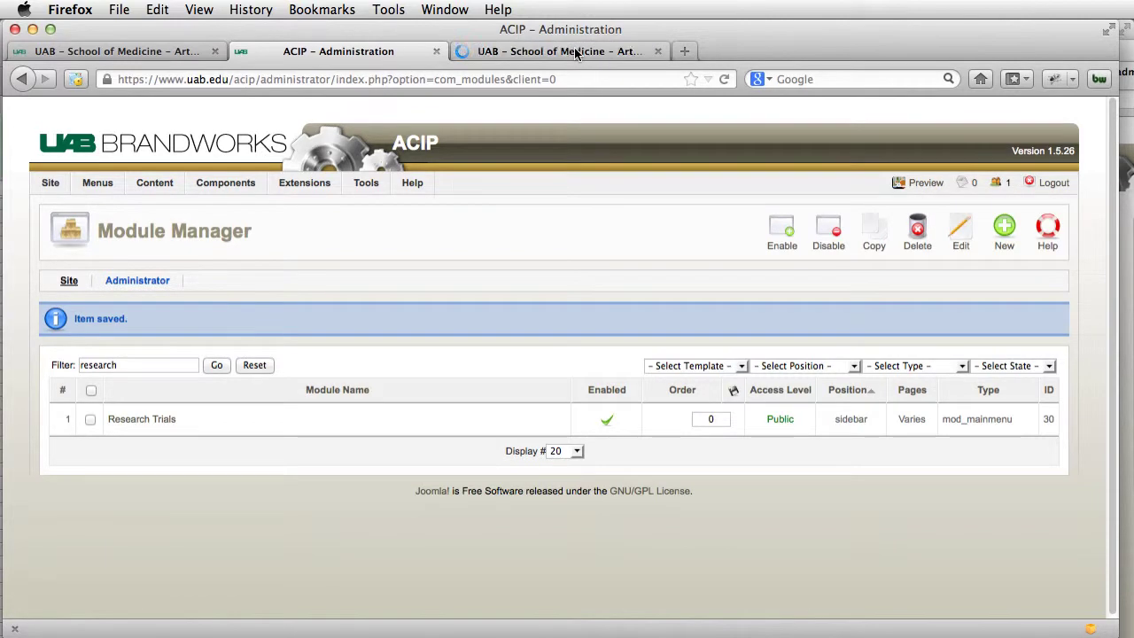
{"action": "left_click", "coordinate": [576, 51]}
{"action": "mouse_move", "coordinate": [465, 409]}
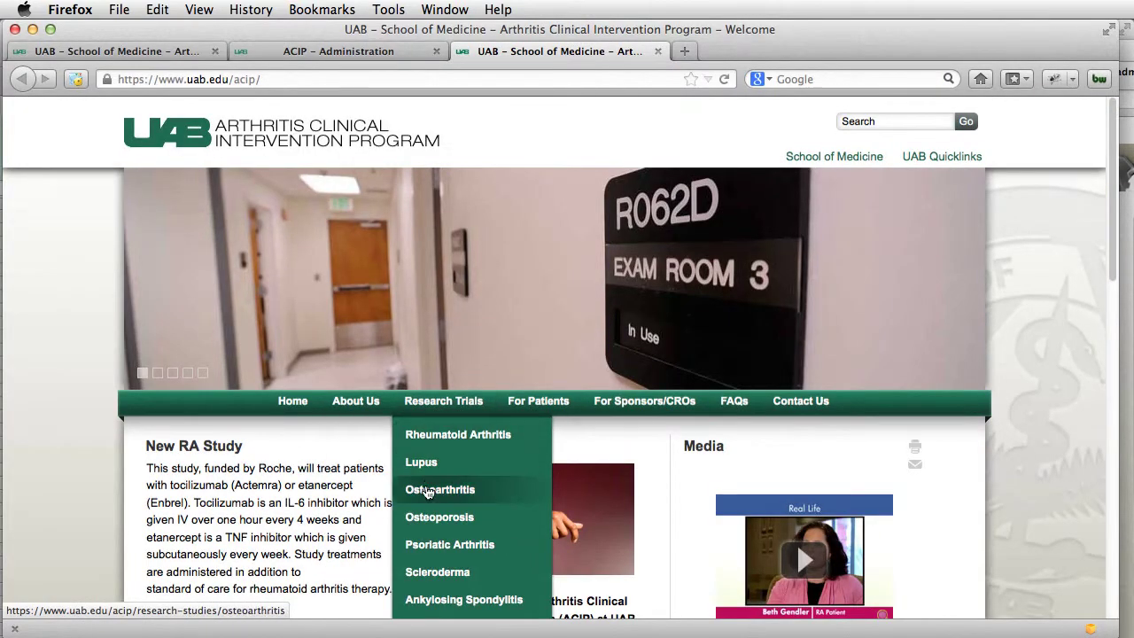
{"action": "left_click", "coordinate": [428, 492]}
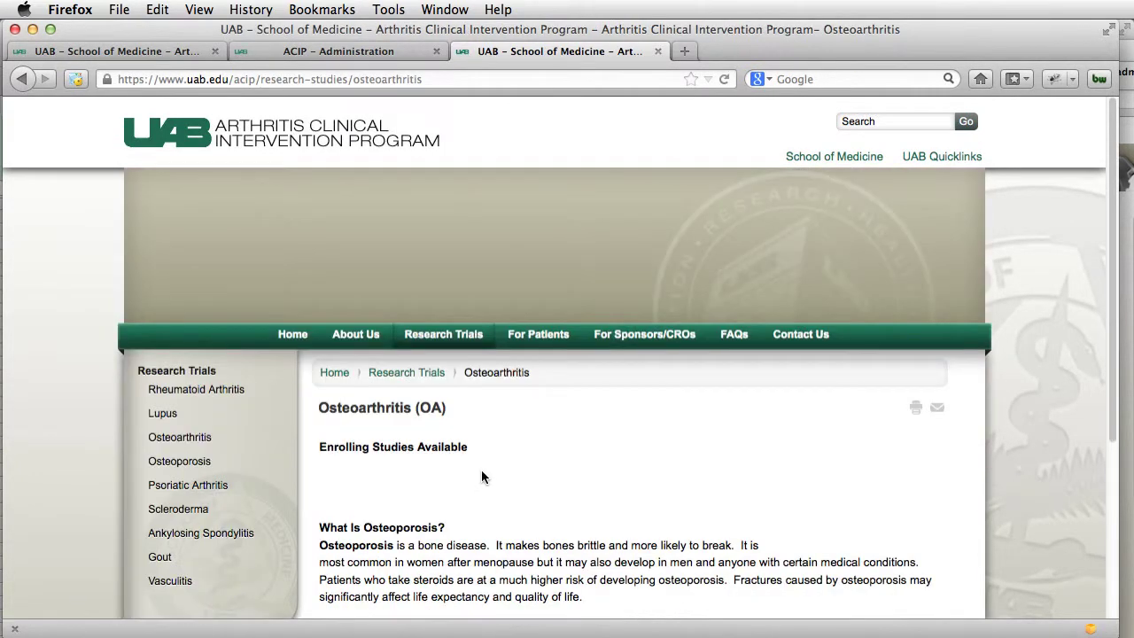
{"action": "scroll", "coordinate": [489, 477], "scroll_direction": "down", "scroll_amount": 5}
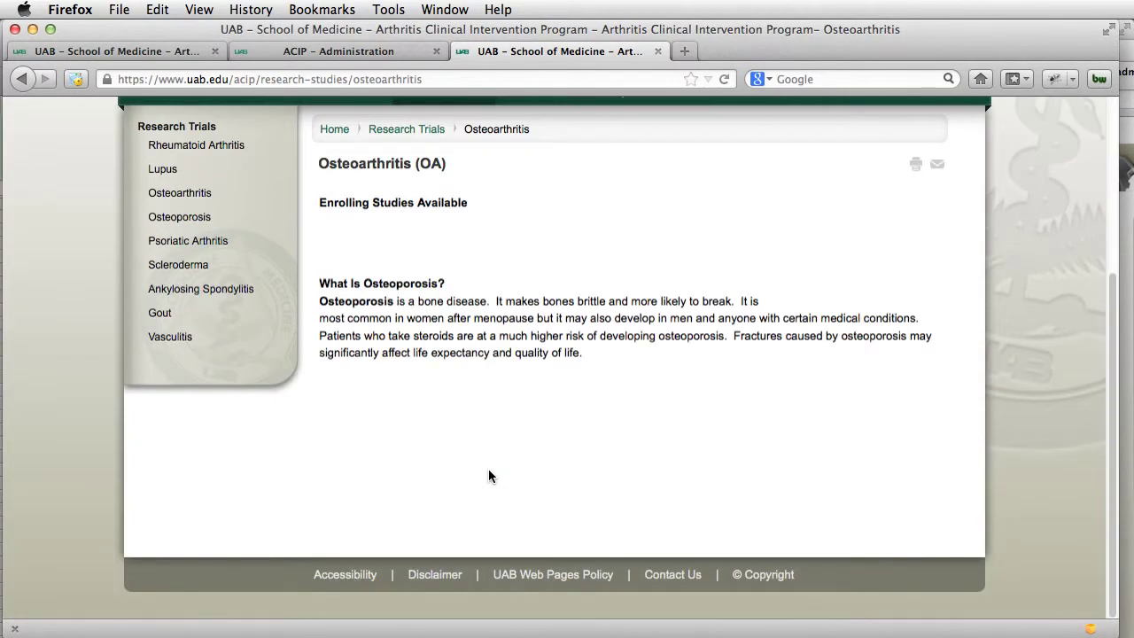
{"action": "left_click", "coordinate": [169, 194]}
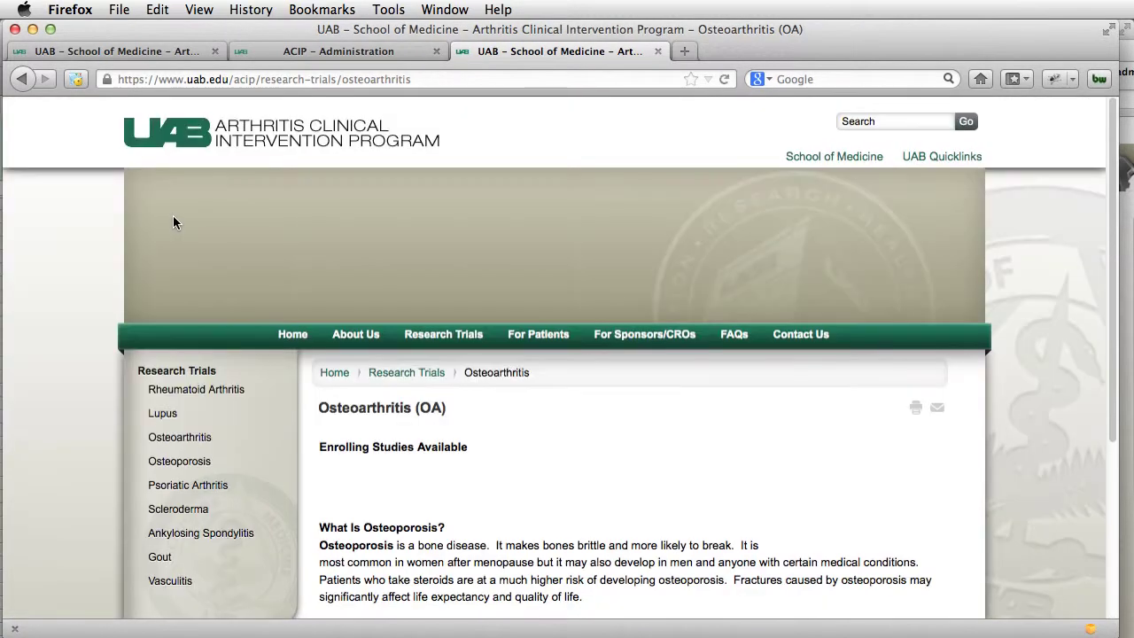
{"action": "left_click", "coordinate": [169, 461]}
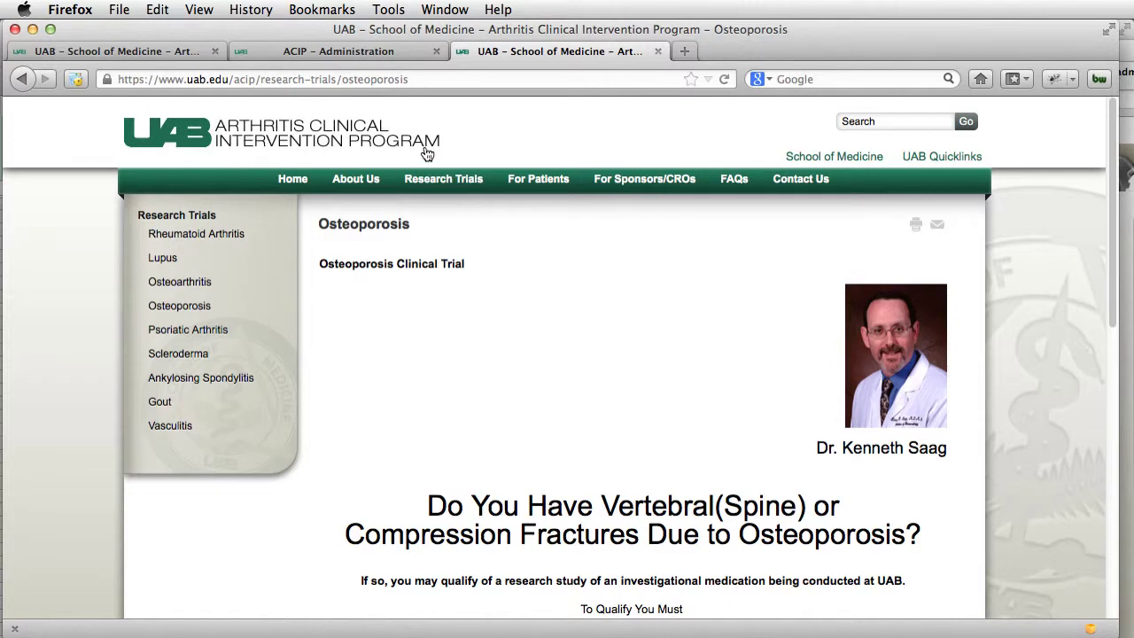
Step: Return to the administration site, filter the modules by "bread" and open the Breadcrumbs module for editing
{"action": "left_click", "coordinate": [313, 52]}
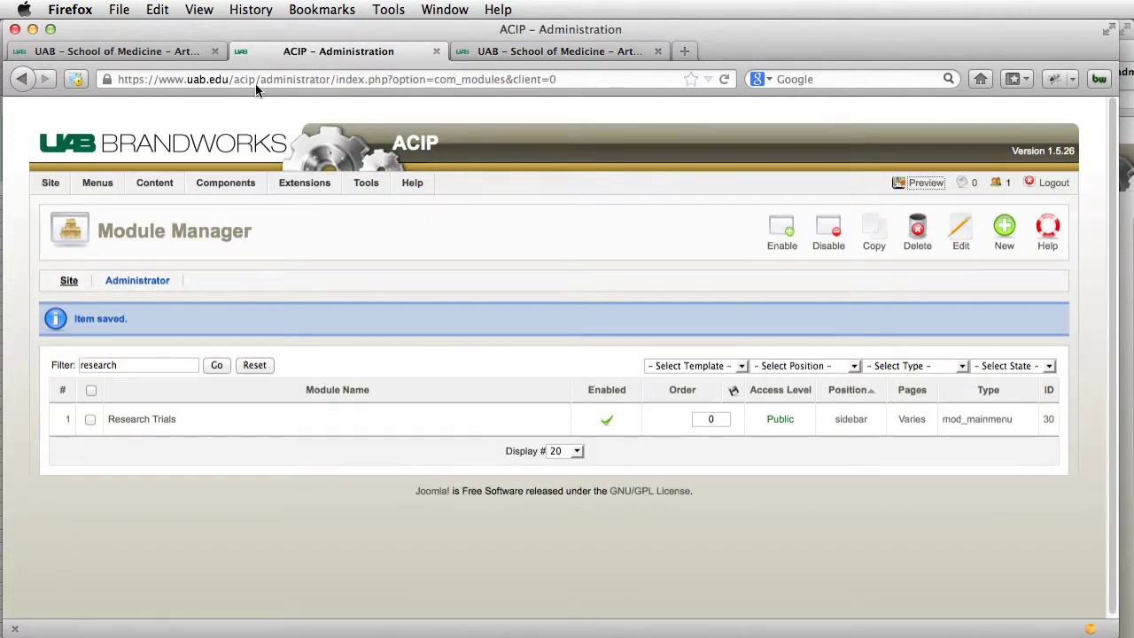
{"action": "left_click_drag", "start_coordinate": [146, 365], "coordinate": [47, 345]}
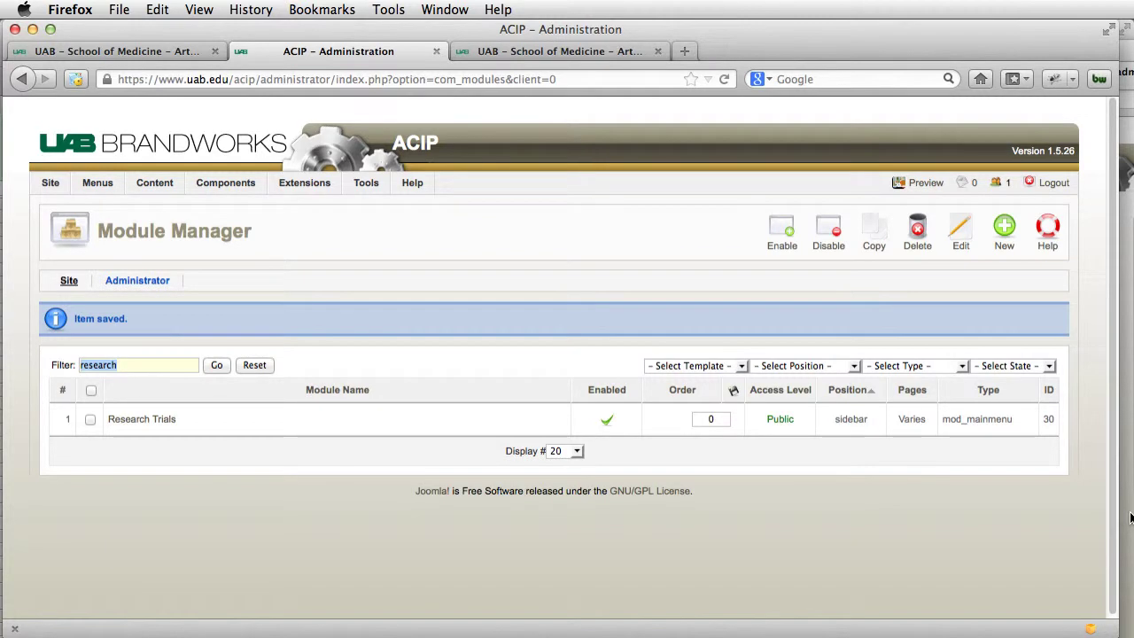
{"action": "type", "text": "bread"}
{"action": "key", "text": "Return"}
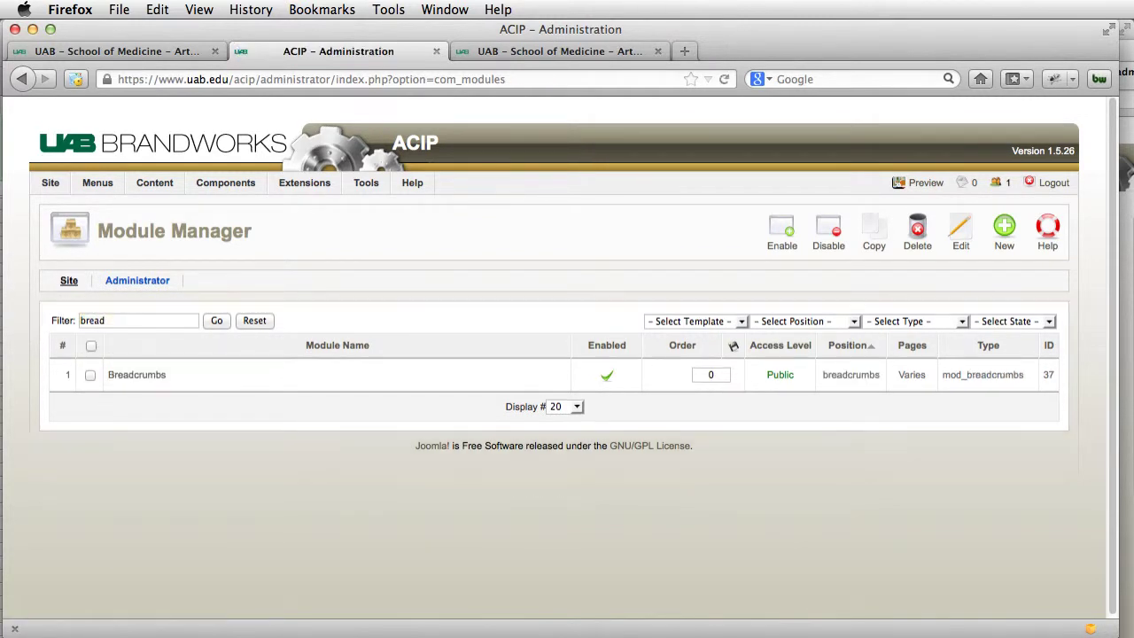
{"action": "left_click", "coordinate": [133, 378]}
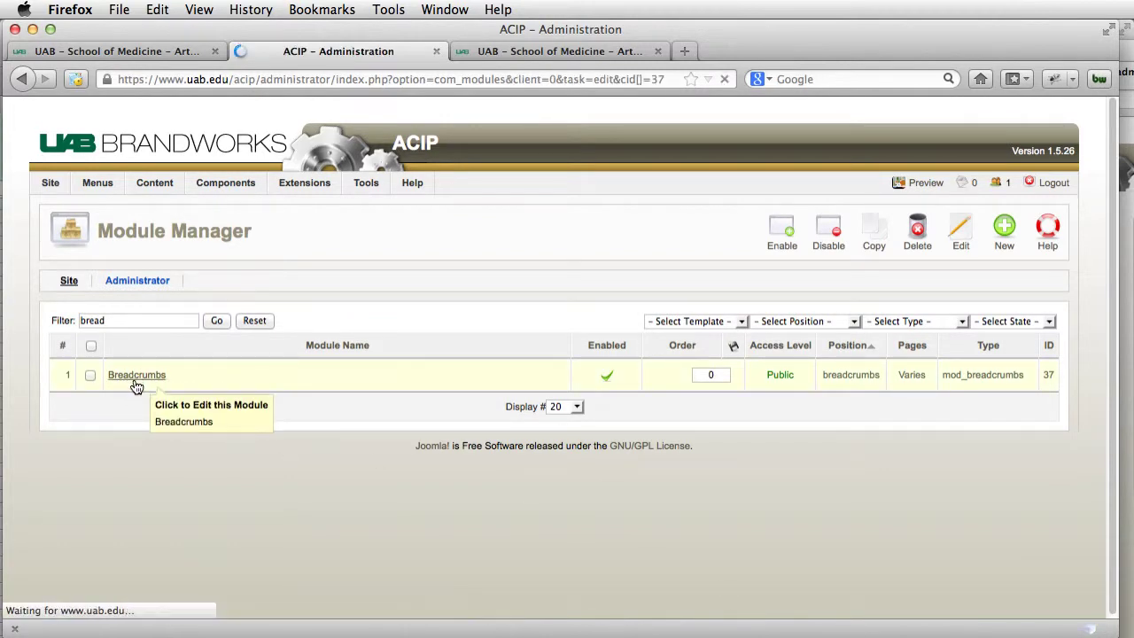
Step: Add Osteoporosis under research-trials to the Breadcrumbs module's menu assignment, keeping the existing selections, and save the module
{"action": "scroll", "coordinate": [472, 425], "scroll_direction": "down", "scroll_amount": 4}
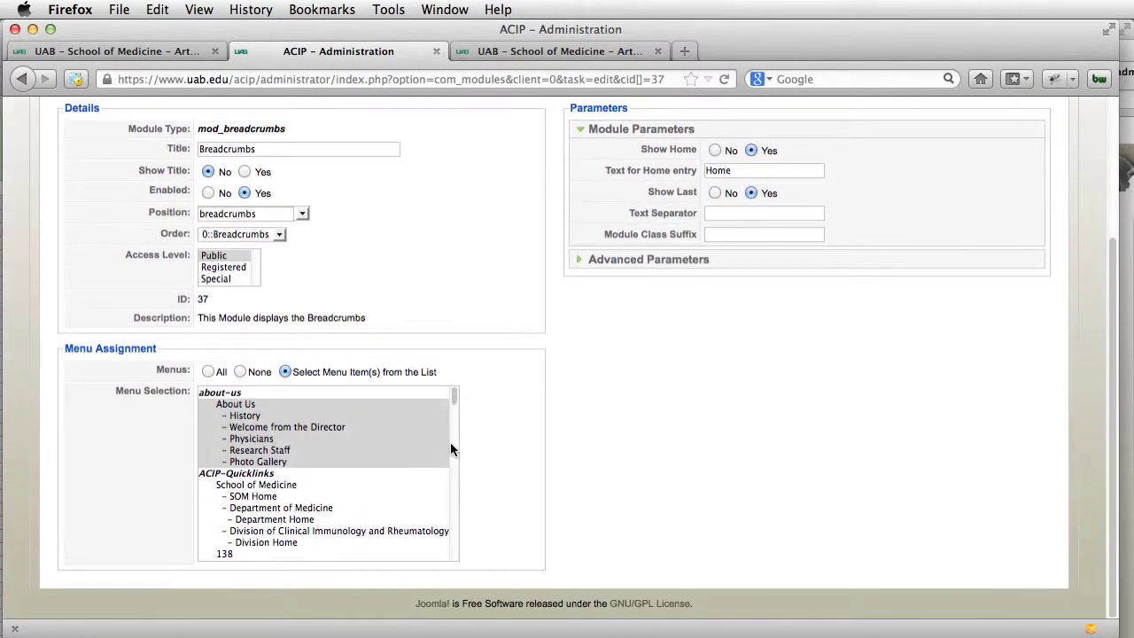
{"action": "scroll", "coordinate": [418, 446], "scroll_direction": "down", "scroll_amount": 15}
{"action": "scroll", "coordinate": [389, 455], "scroll_direction": "down", "scroll_amount": 3}
{"action": "scroll", "coordinate": [389, 455], "scroll_direction": "up", "scroll_amount": 4}
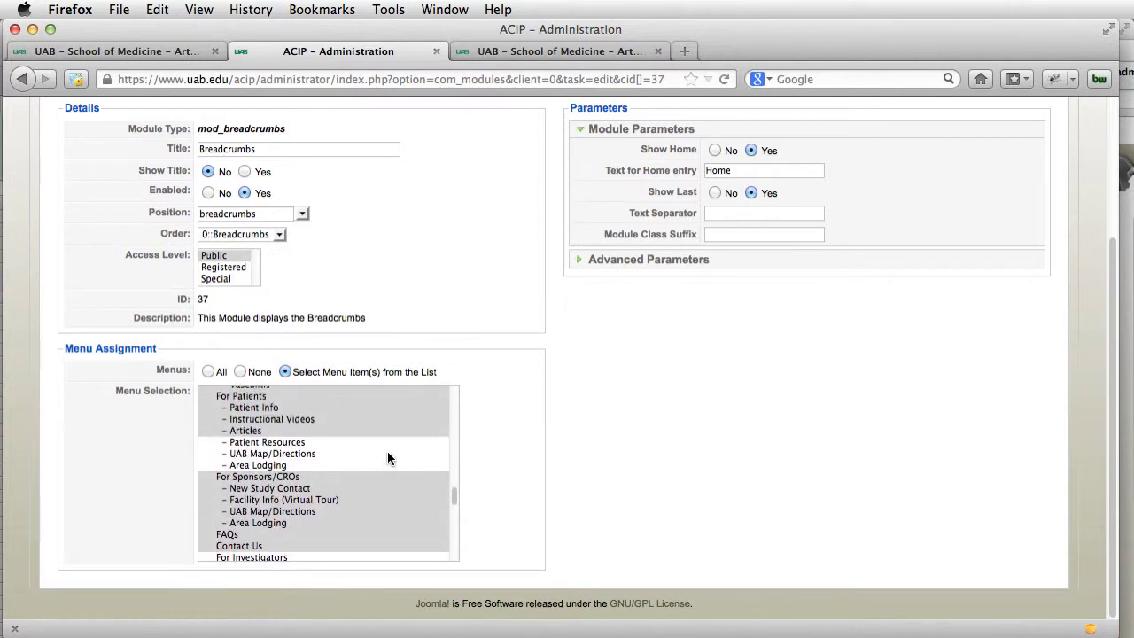
{"action": "scroll", "coordinate": [387, 451], "scroll_direction": "up", "scroll_amount": 2}
{"action": "scroll", "coordinate": [387, 451], "scroll_direction": "down", "scroll_amount": 5}
{"action": "scroll", "coordinate": [387, 452], "scroll_direction": "up", "scroll_amount": 7}
{"action": "scroll", "coordinate": [388, 459], "scroll_direction": "down", "scroll_amount": 12}
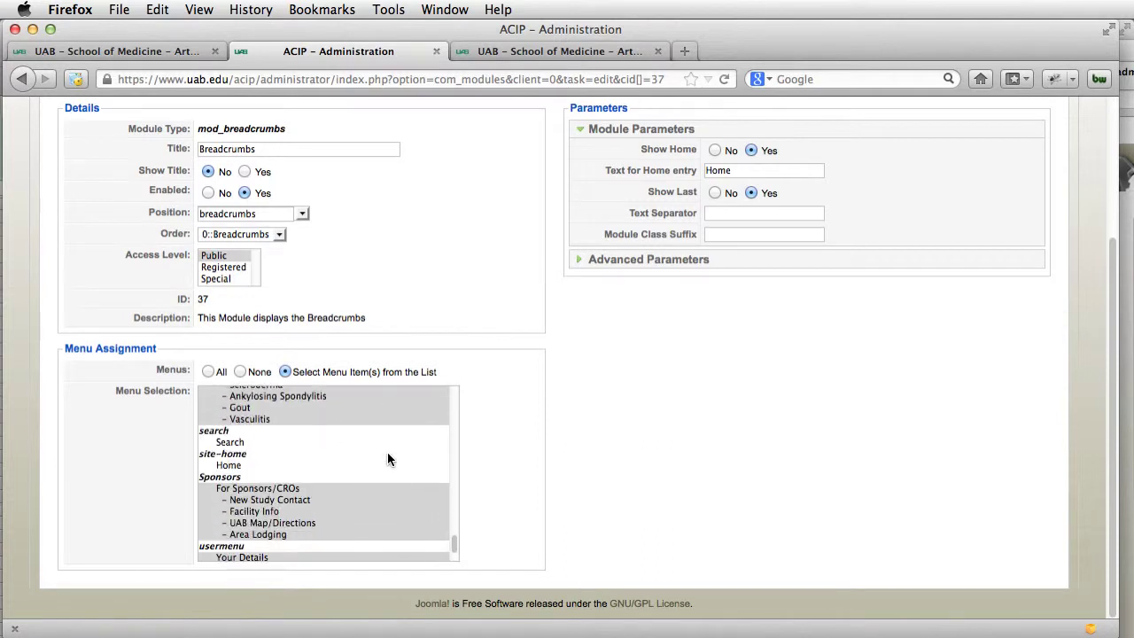
{"action": "scroll", "coordinate": [387, 457], "scroll_direction": "up", "scroll_amount": 3}
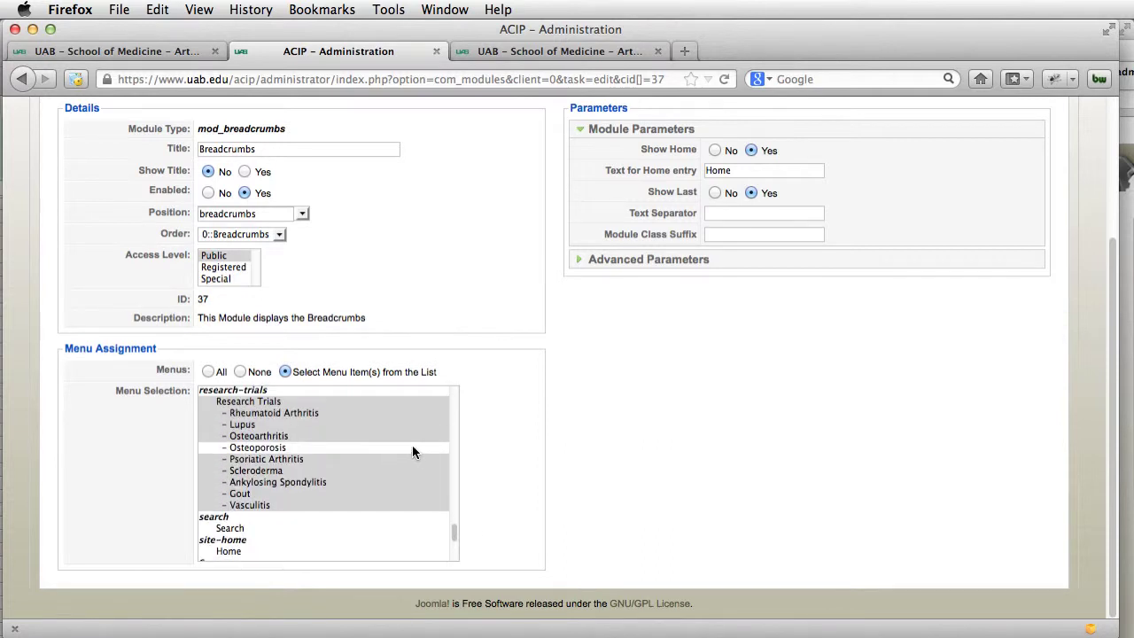
{"action": "left_click", "coordinate": [271, 450], "text": "super"}
{"action": "scroll", "coordinate": [1010, 434], "scroll_direction": "up", "scroll_amount": 4}
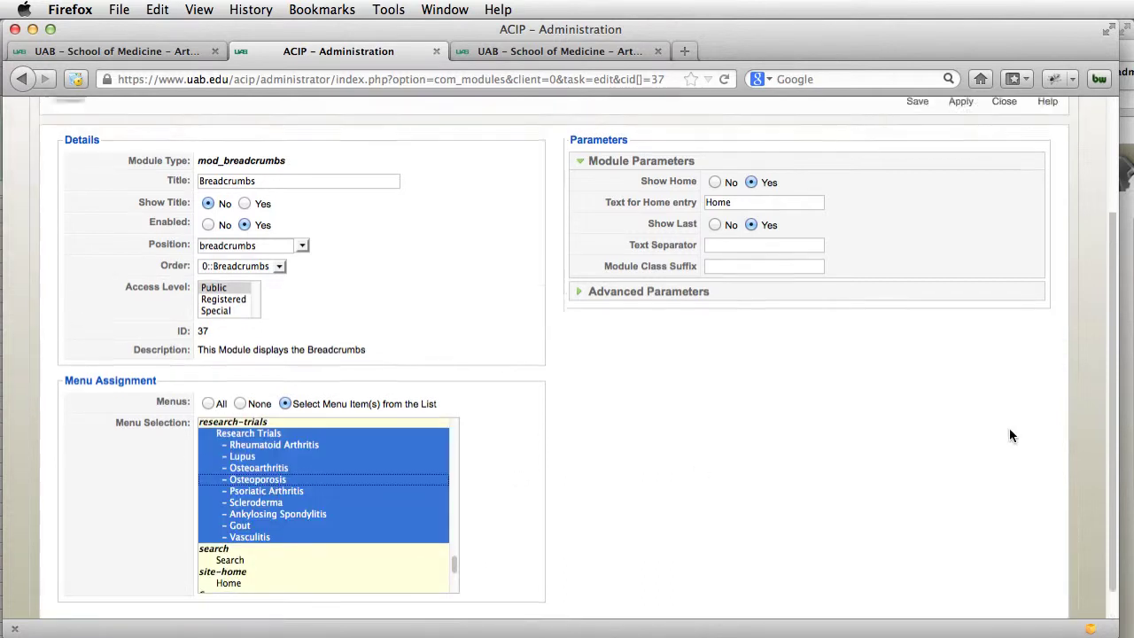
{"action": "left_click", "coordinate": [924, 243]}
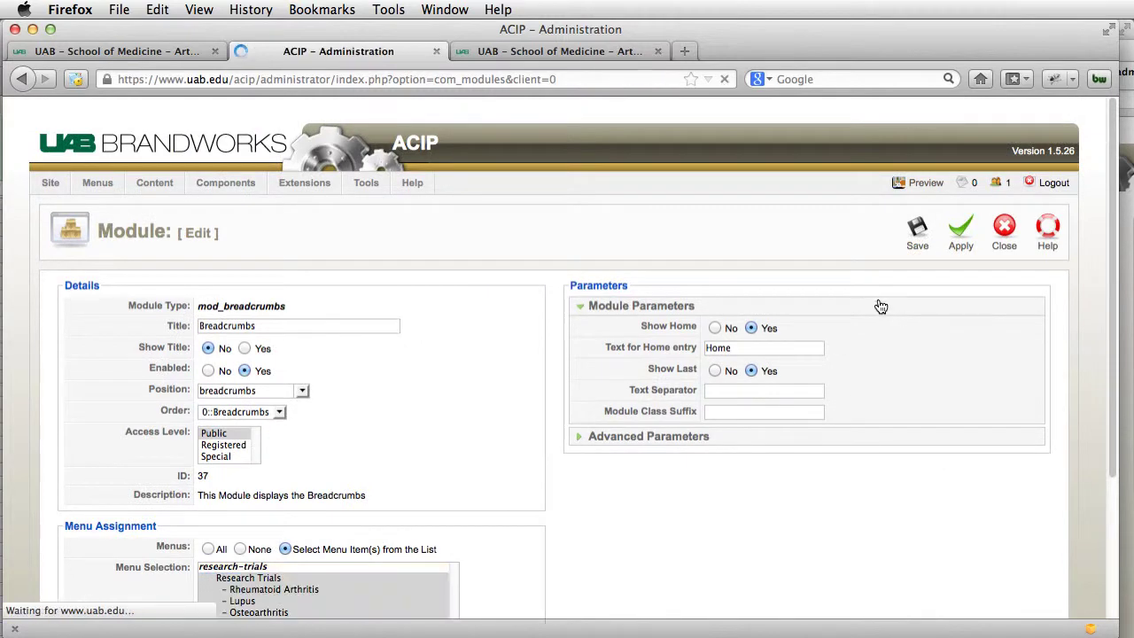
Step: Filter the Module Manager list by "banner"
{"action": "double_click", "coordinate": [104, 368]}
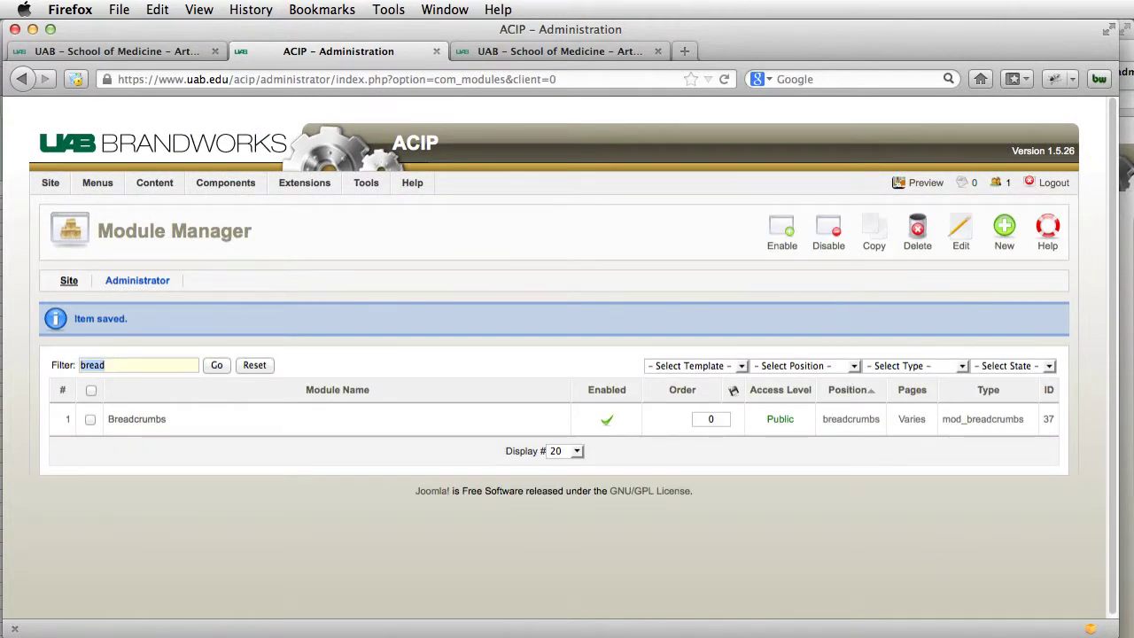
{"action": "type", "text": "banner"}
{"action": "key", "text": "Return"}
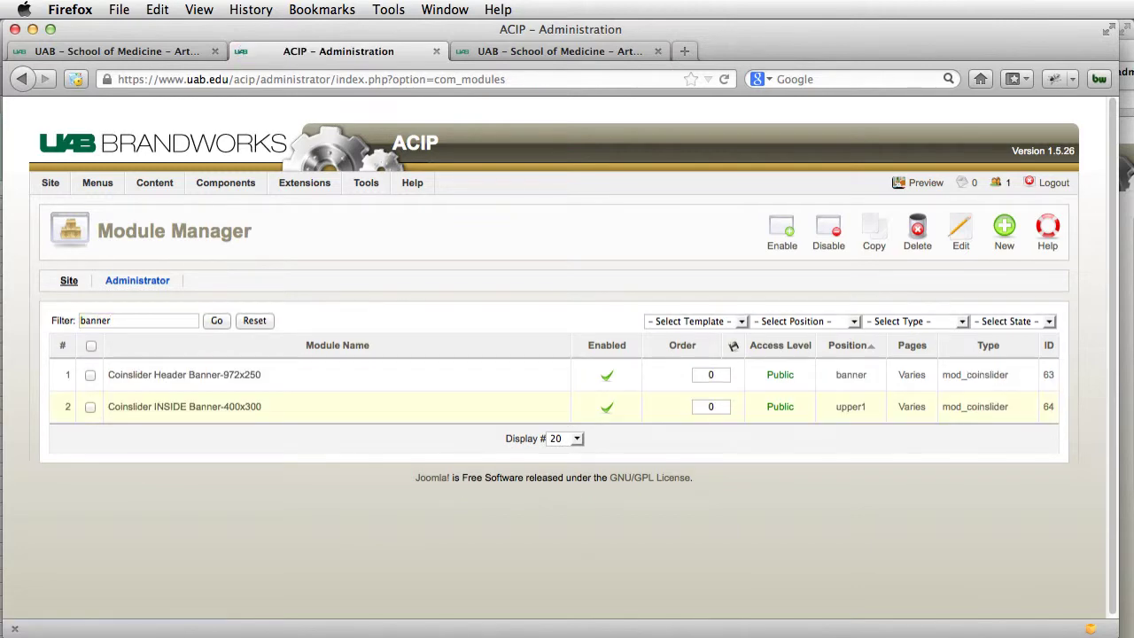
Step: Open the Coinslider INSIDE Banner-400x300 module for editing and compare the live Rheumatoid Arthritis page with the Osteoporosis page
{"action": "left_click", "coordinate": [229, 409]}
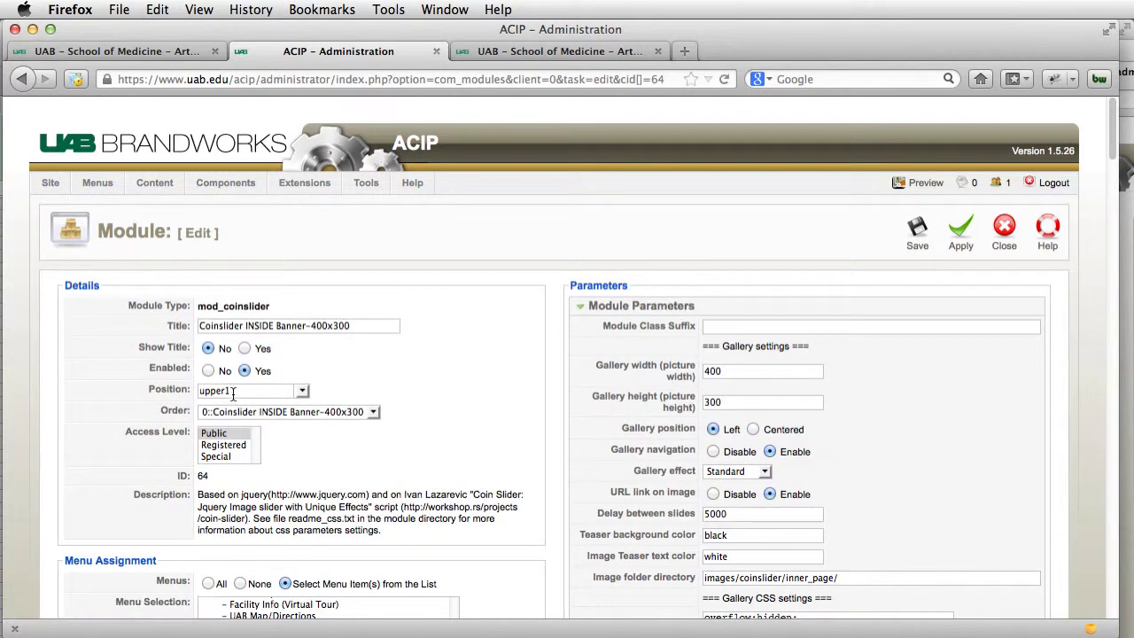
{"action": "scroll", "coordinate": [374, 394], "scroll_direction": "down", "scroll_amount": 6}
{"action": "left_click", "coordinate": [606, 53]}
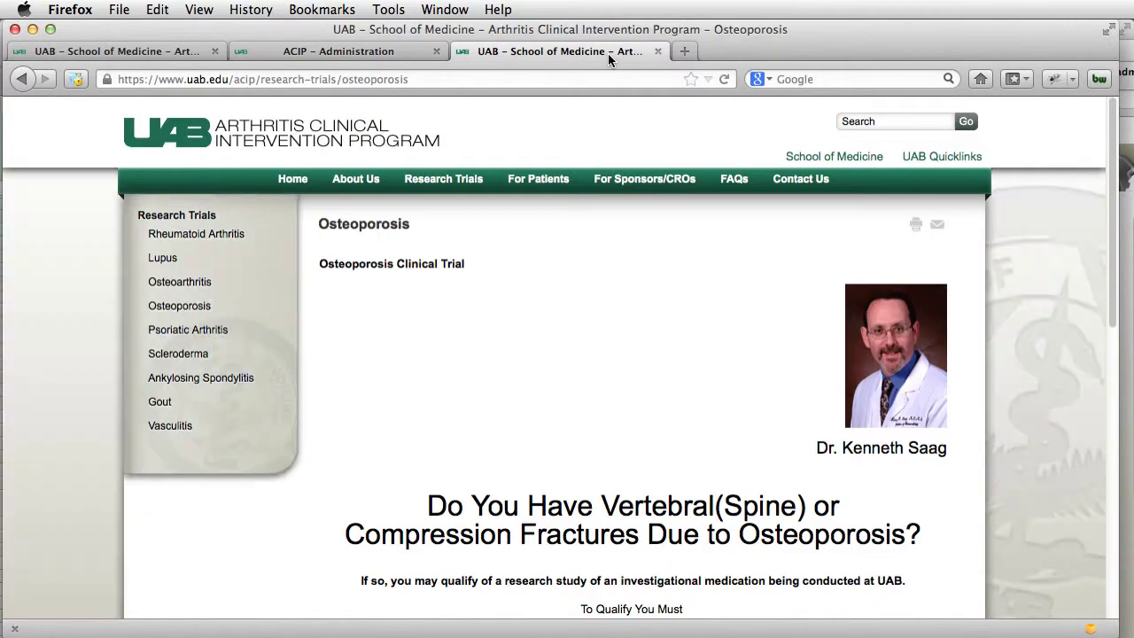
{"action": "left_click", "coordinate": [196, 242]}
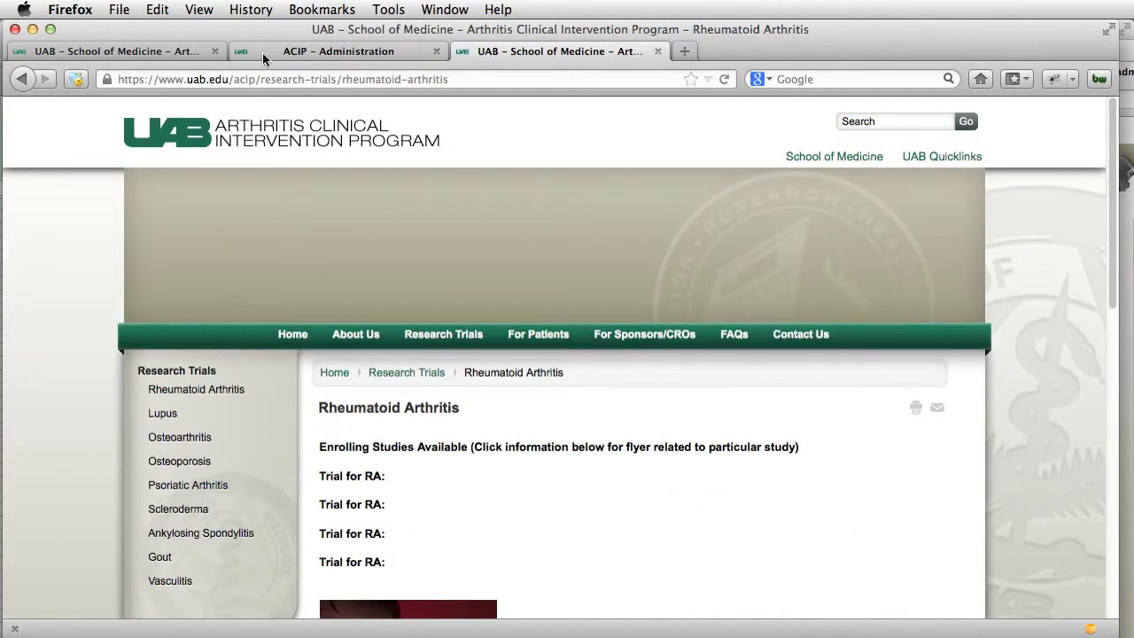
{"action": "left_click", "coordinate": [79, 51]}
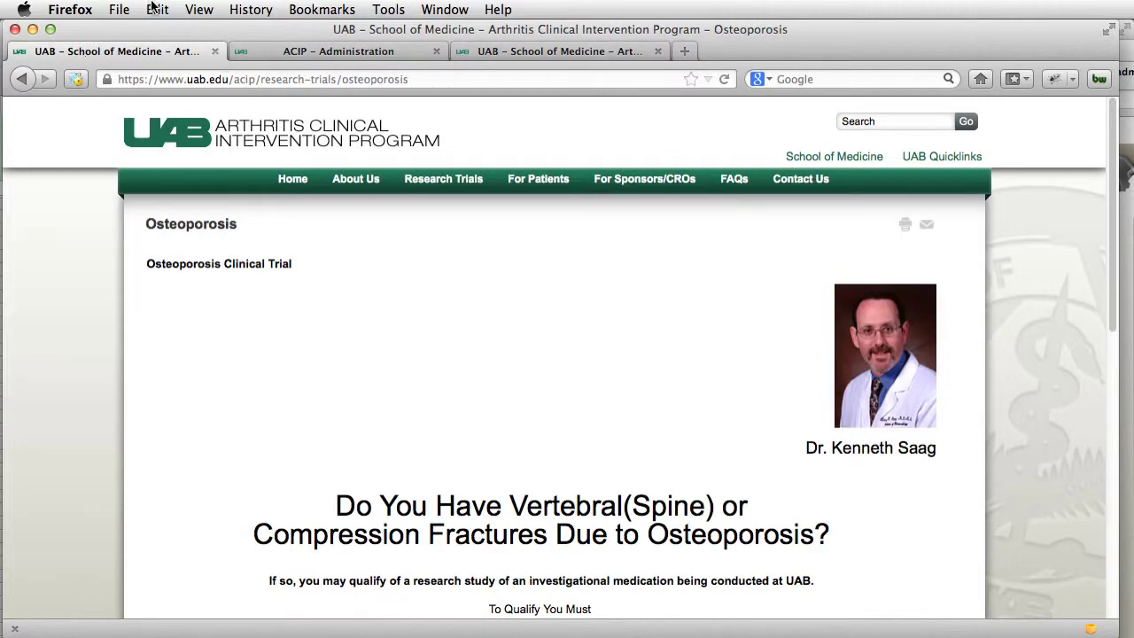
Step: Return to the administration site and examine the research-trials entries in the Coinslider INSIDE Banner module's menu assignment
{"action": "left_click", "coordinate": [302, 51]}
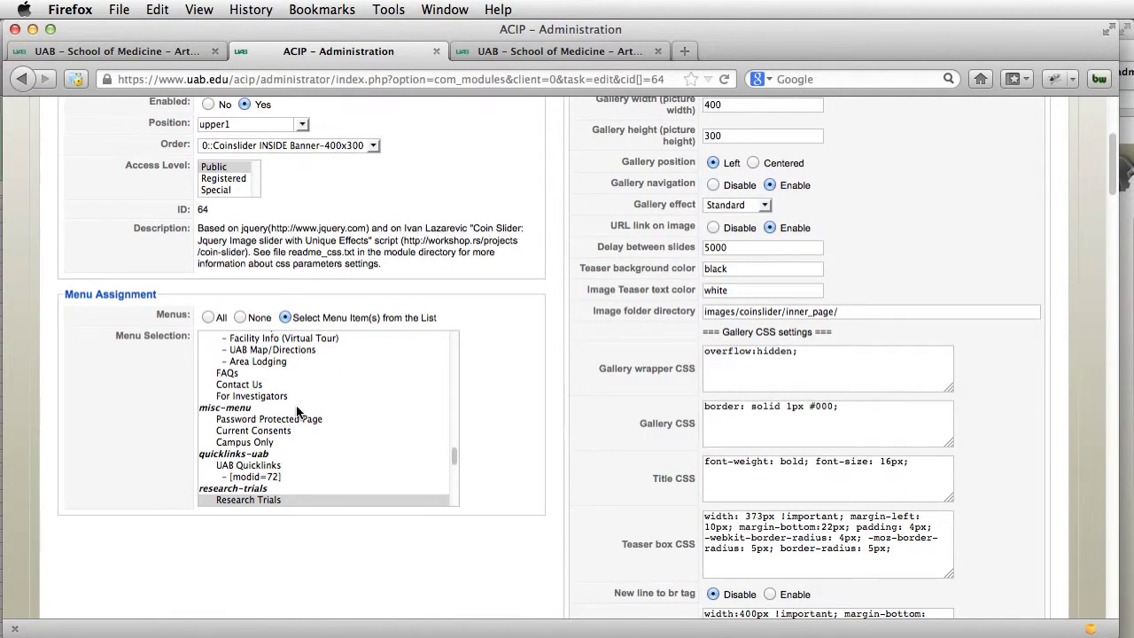
{"action": "scroll", "coordinate": [299, 421], "scroll_direction": "down", "scroll_amount": 5}
{"action": "scroll", "coordinate": [297, 410], "scroll_direction": "down", "scroll_amount": 1}
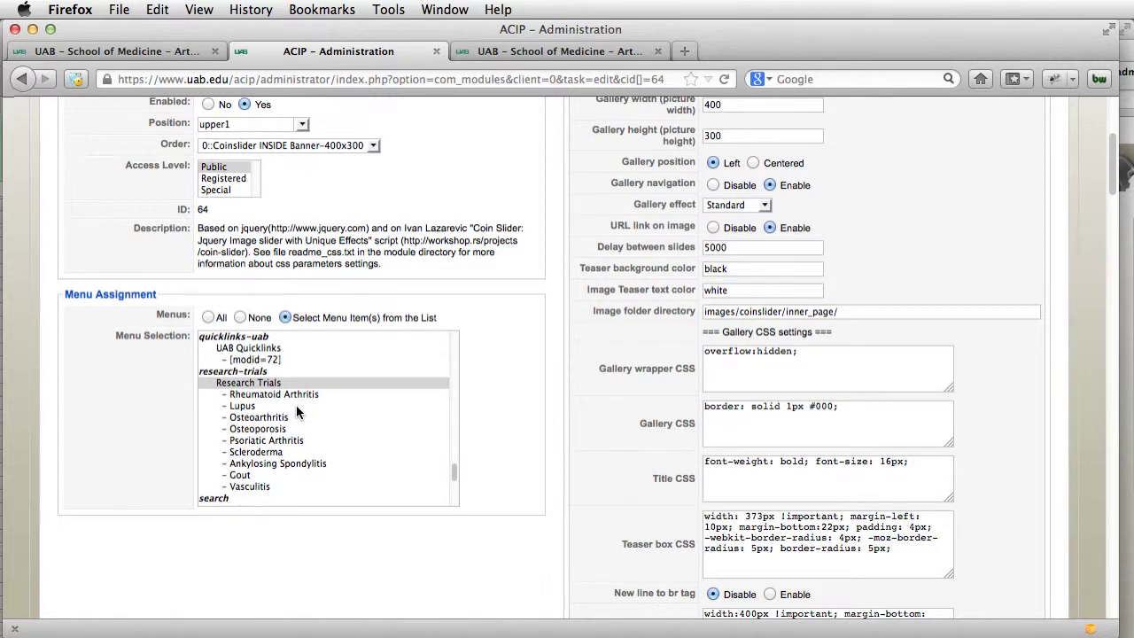
{"action": "scroll", "coordinate": [296, 410], "scroll_direction": "down", "scroll_amount": 1}
{"action": "scroll", "coordinate": [265, 410], "scroll_direction": "up", "scroll_amount": 2}
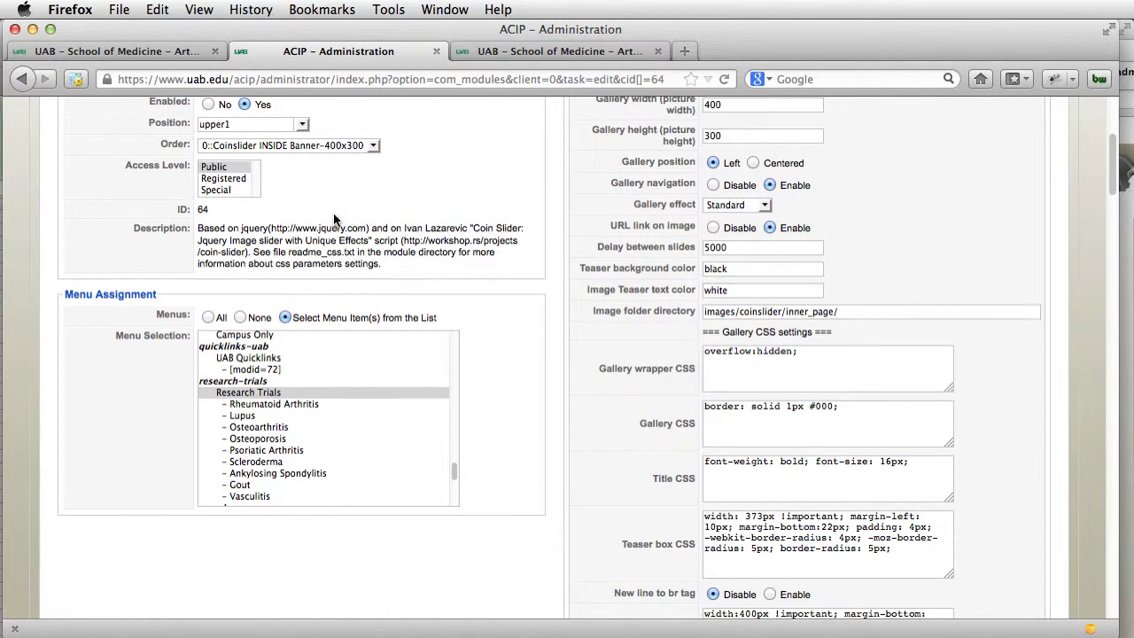
{"action": "scroll", "coordinate": [303, 486], "scroll_direction": "down", "scroll_amount": 4}
{"action": "scroll", "coordinate": [303, 486], "scroll_direction": "up", "scroll_amount": 5}
Step: Compare the header banner on the live Lupus, Osteoporosis, Psoriatic Arthritis and Ankylosing Spondylitis pages
{"action": "left_click", "coordinate": [556, 51]}
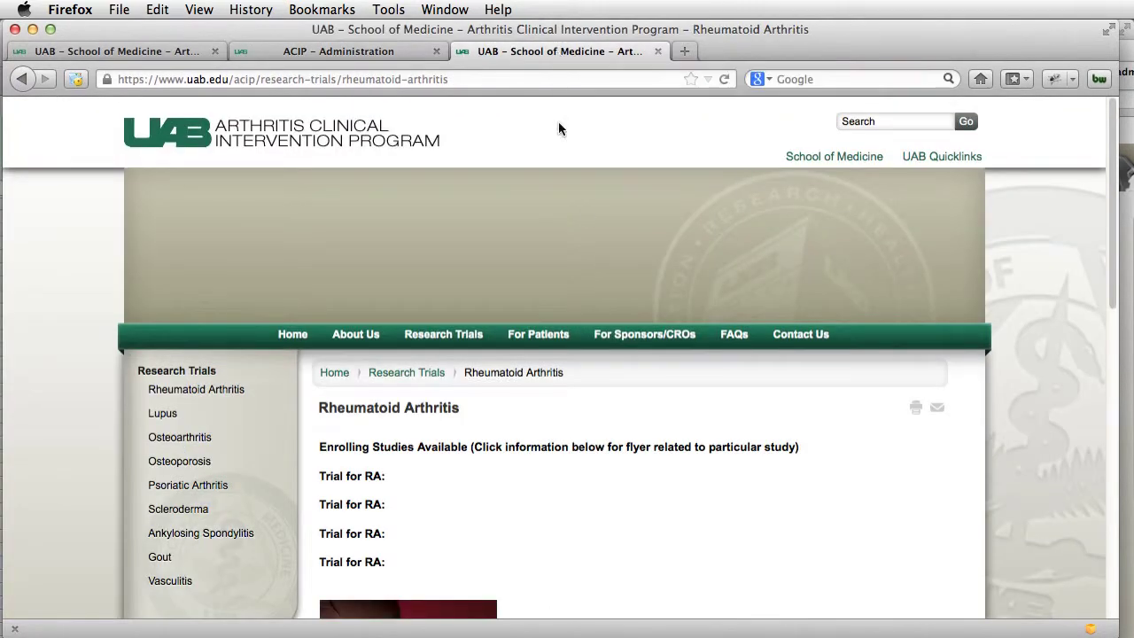
{"action": "mouse_move", "coordinate": [354, 352]}
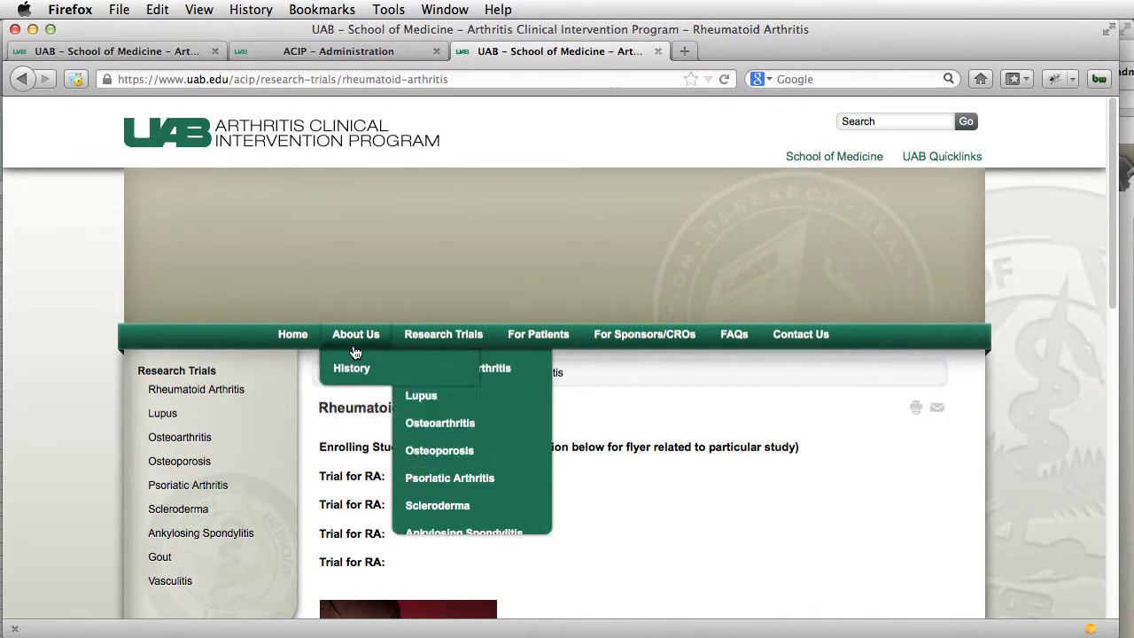
{"action": "left_click", "coordinate": [162, 415]}
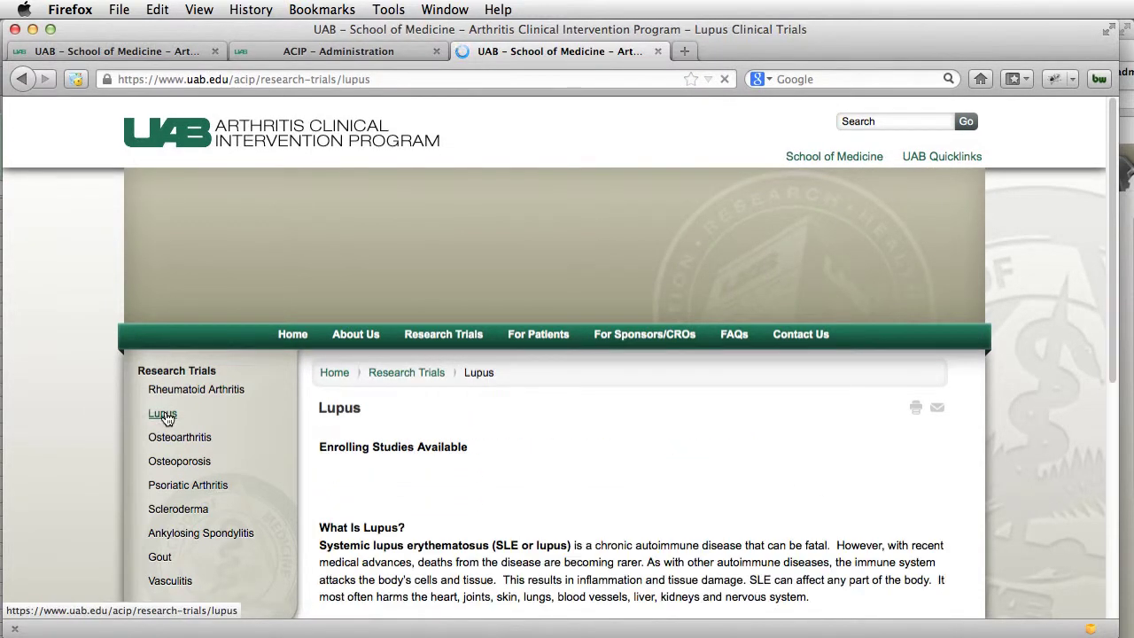
{"action": "left_click", "coordinate": [170, 462]}
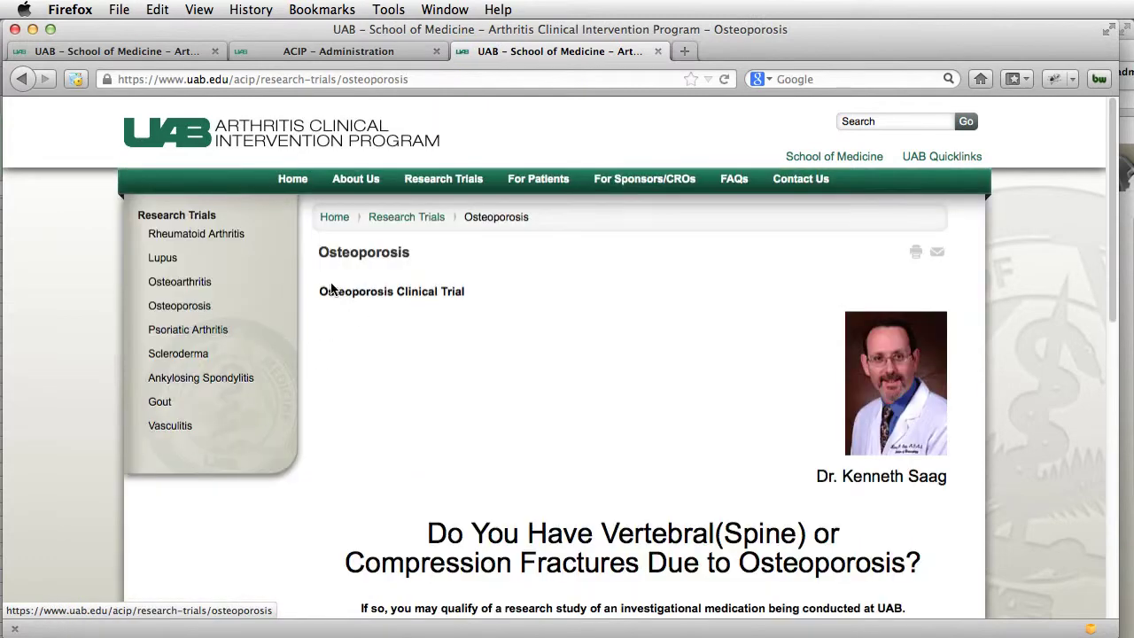
{"action": "left_click", "coordinate": [164, 333]}
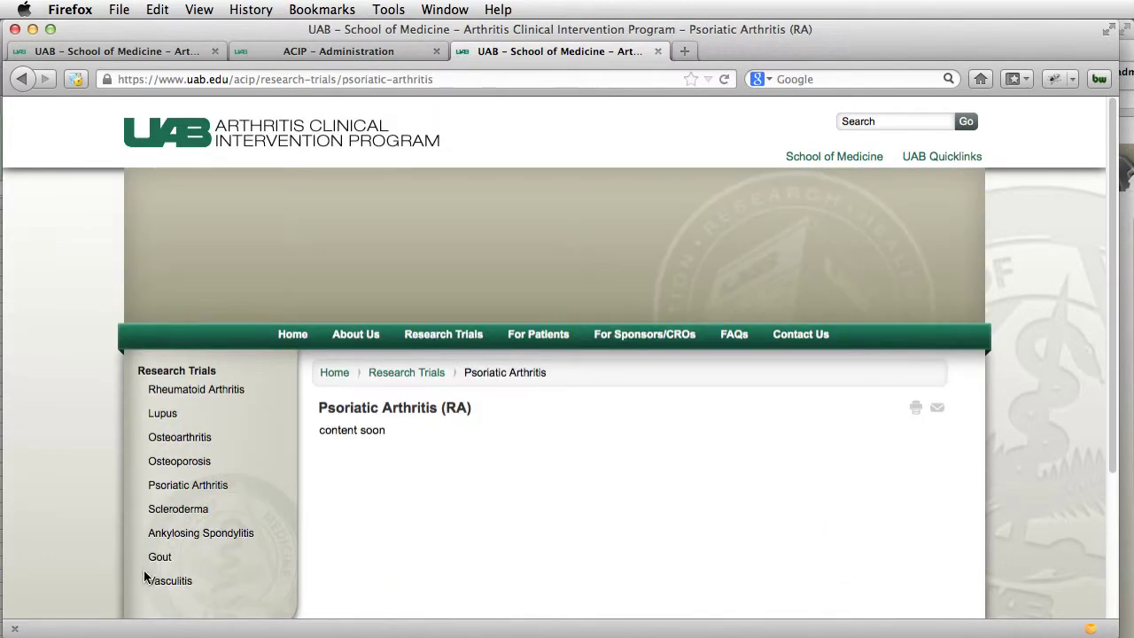
{"action": "left_click", "coordinate": [153, 536]}
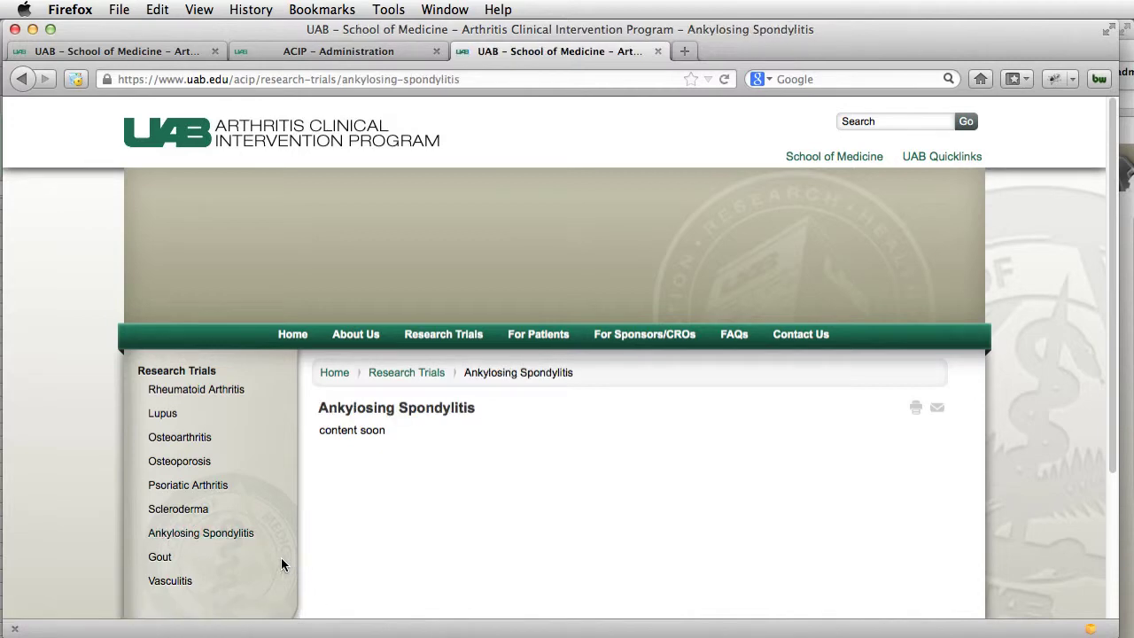
Step: Add Osteoporosis to the Coinslider INSIDE Banner module's menu assignment alongside Research Trials, and apply the change
{"action": "left_click", "coordinate": [297, 57]}
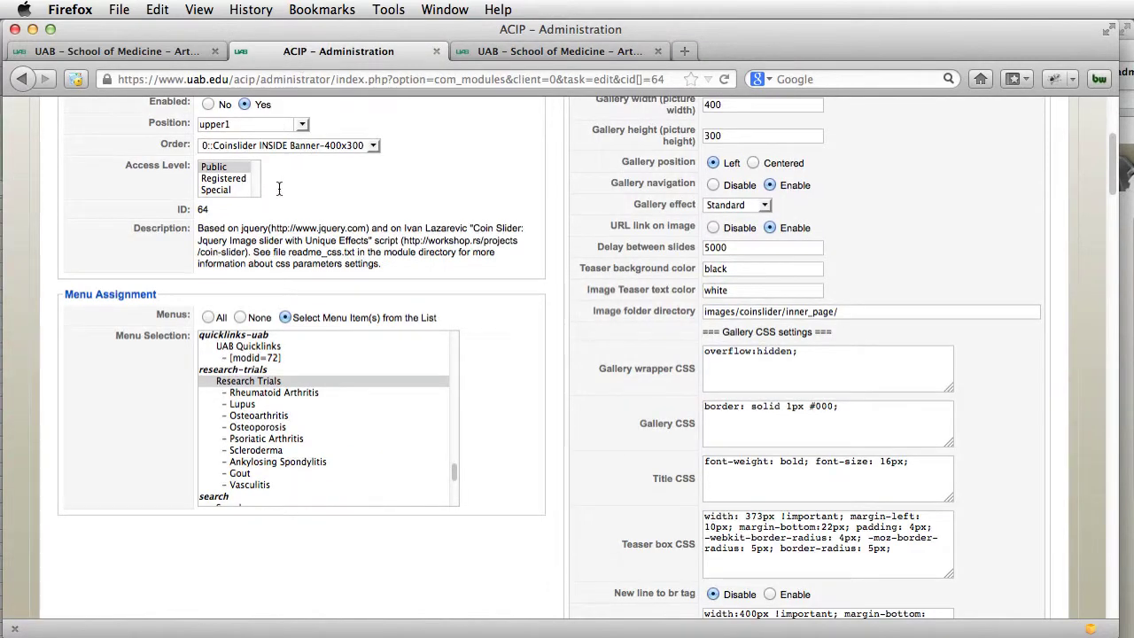
{"action": "scroll", "coordinate": [359, 335], "scroll_direction": "down", "scroll_amount": 5}
{"action": "scroll", "coordinate": [352, 335], "scroll_direction": "up", "scroll_amount": 6}
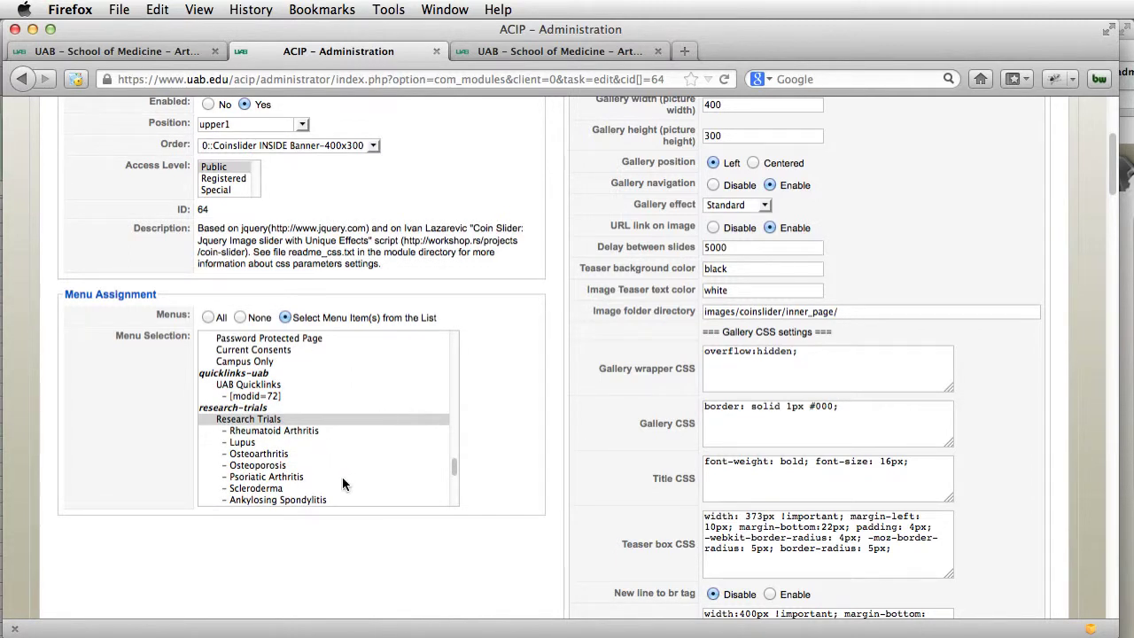
{"action": "left_click", "coordinate": [261, 467], "text": "super"}
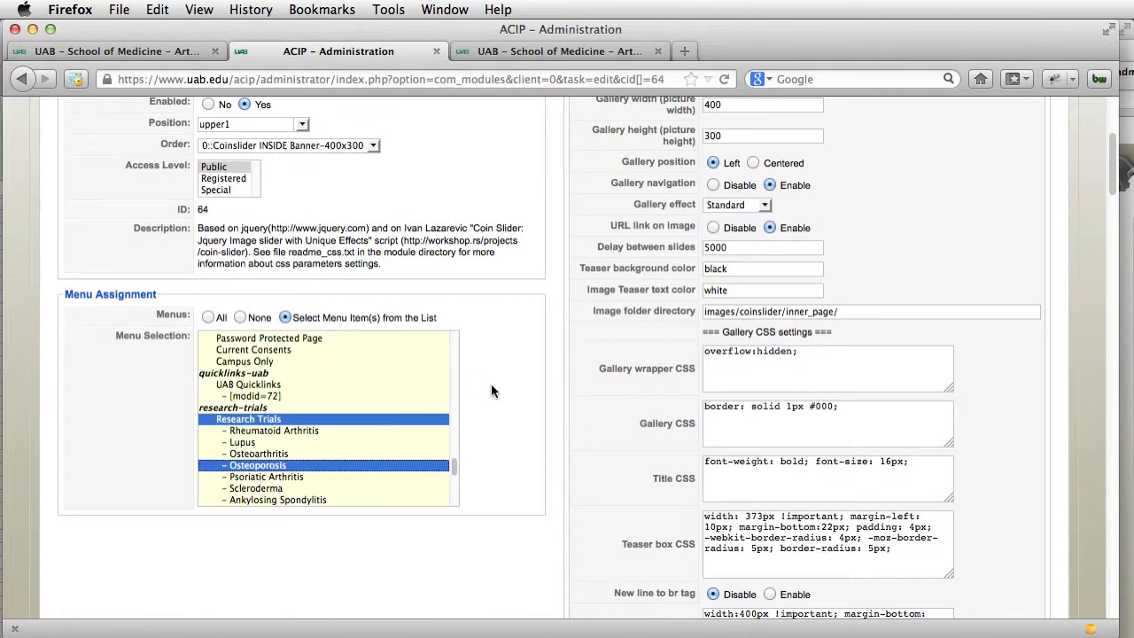
{"action": "scroll", "coordinate": [1014, 305], "scroll_direction": "up", "scroll_amount": 5}
{"action": "left_click", "coordinate": [960, 232]}
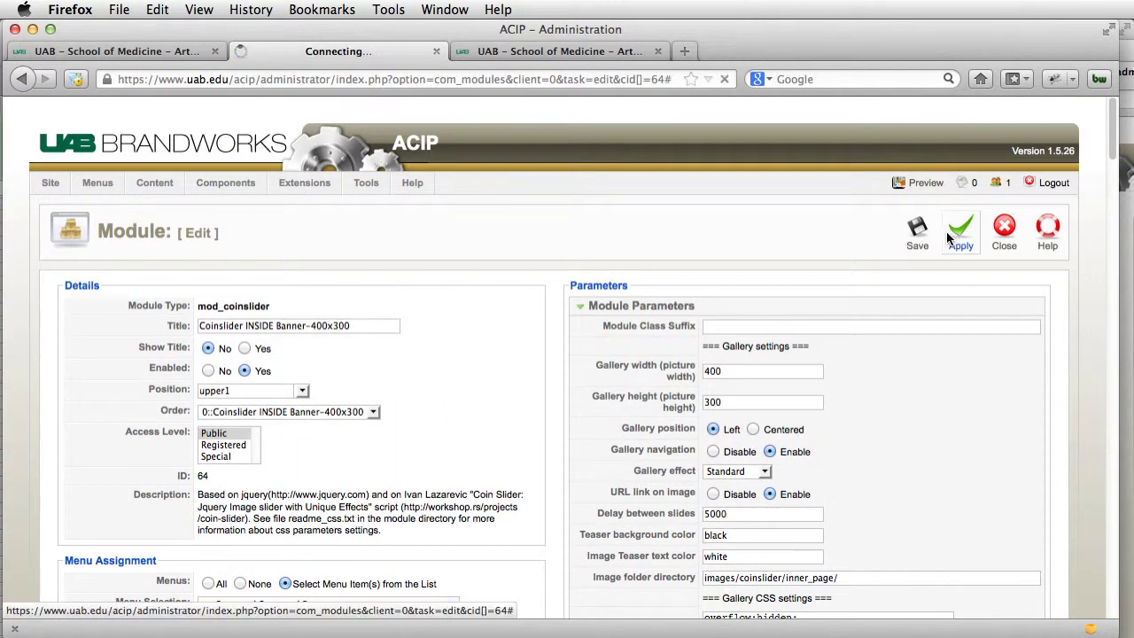
Step: Refresh the site preview and check how the banner module appears on the Osteoporosis page
{"action": "left_click", "coordinate": [541, 51]}
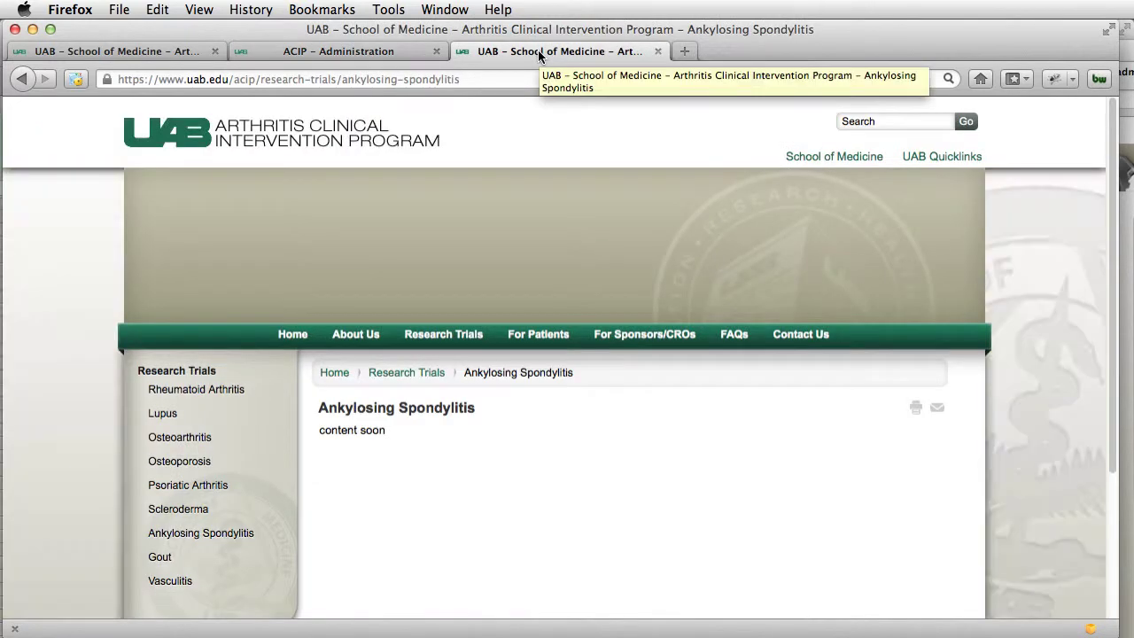
{"action": "left_click", "coordinate": [725, 79]}
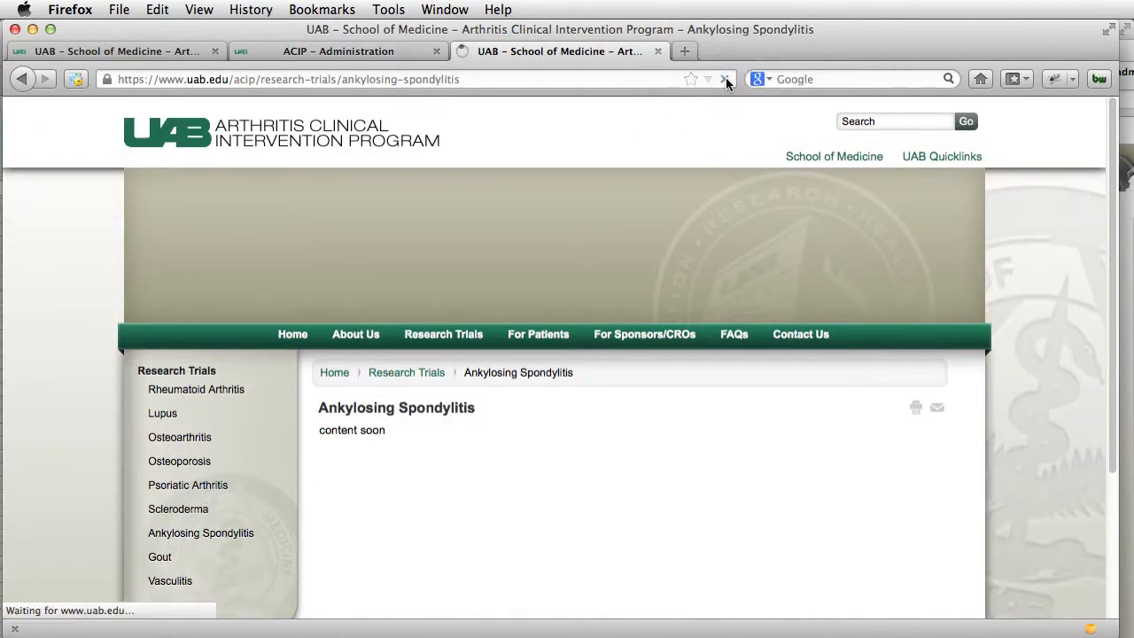
{"action": "left_click", "coordinate": [191, 468]}
{"action": "scroll", "coordinate": [785, 615], "scroll_direction": "down", "scroll_amount": 3}
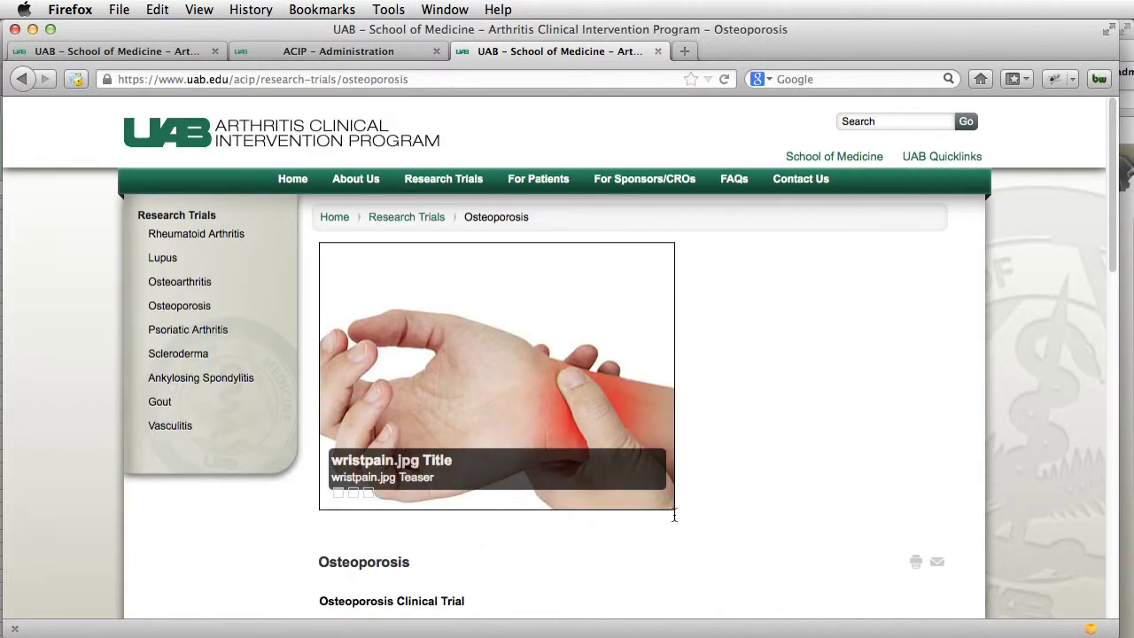
{"action": "left_click", "coordinate": [164, 310]}
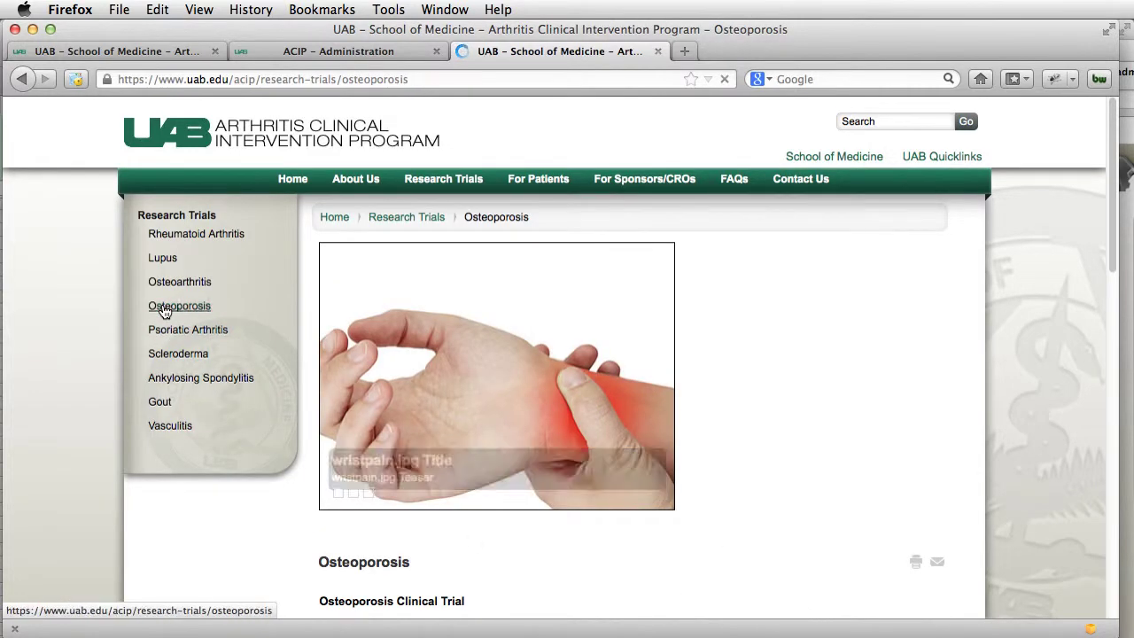
Step: Deselect Osteoporosis and select Osteoarthritis in the Coinslider INSIDE Banner module's menu assignment, and save the module
{"action": "left_click", "coordinate": [262, 55]}
{"action": "scroll", "coordinate": [441, 365], "scroll_direction": "down", "scroll_amount": 5}
{"action": "scroll", "coordinate": [406, 371], "scroll_direction": "down", "scroll_amount": 3}
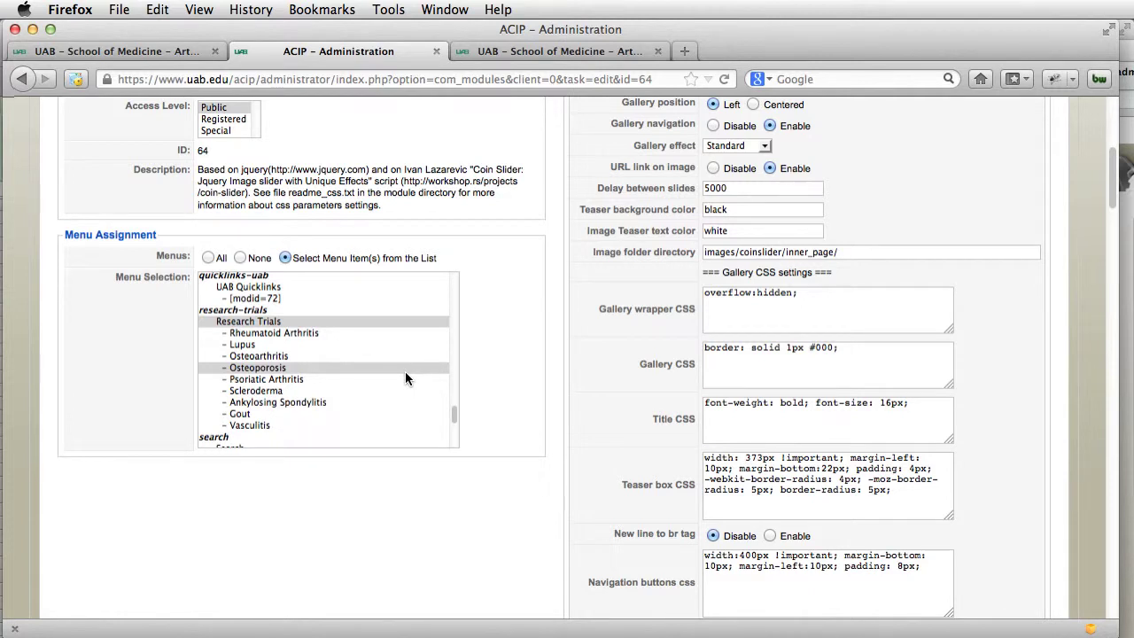
{"action": "left_click", "coordinate": [252, 356], "text": "super"}
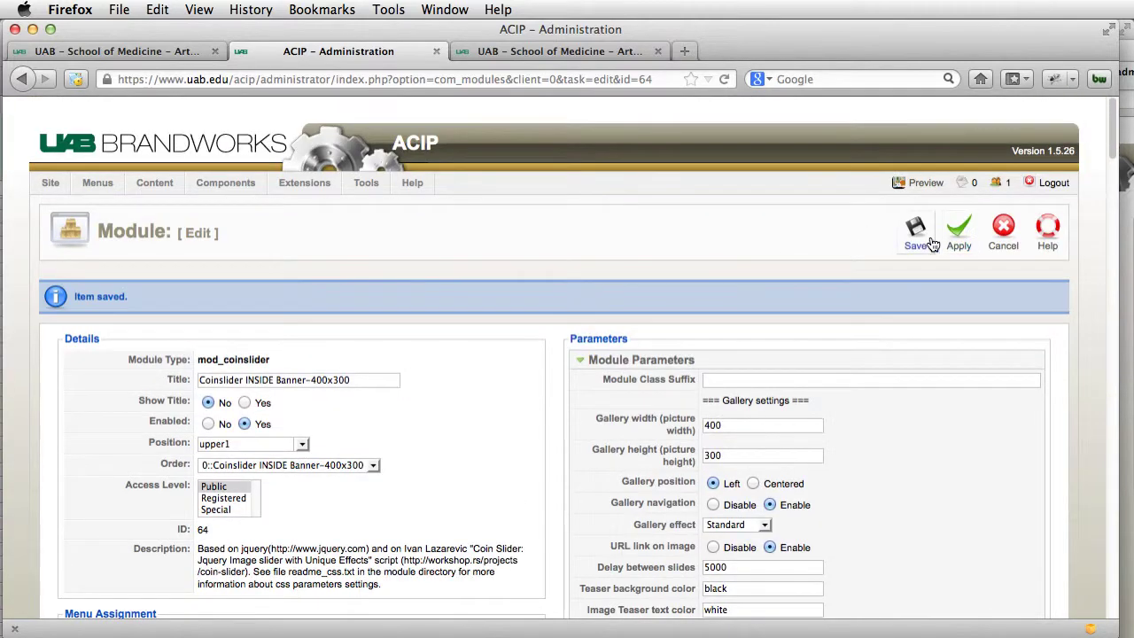
{"action": "left_click", "coordinate": [932, 245]}
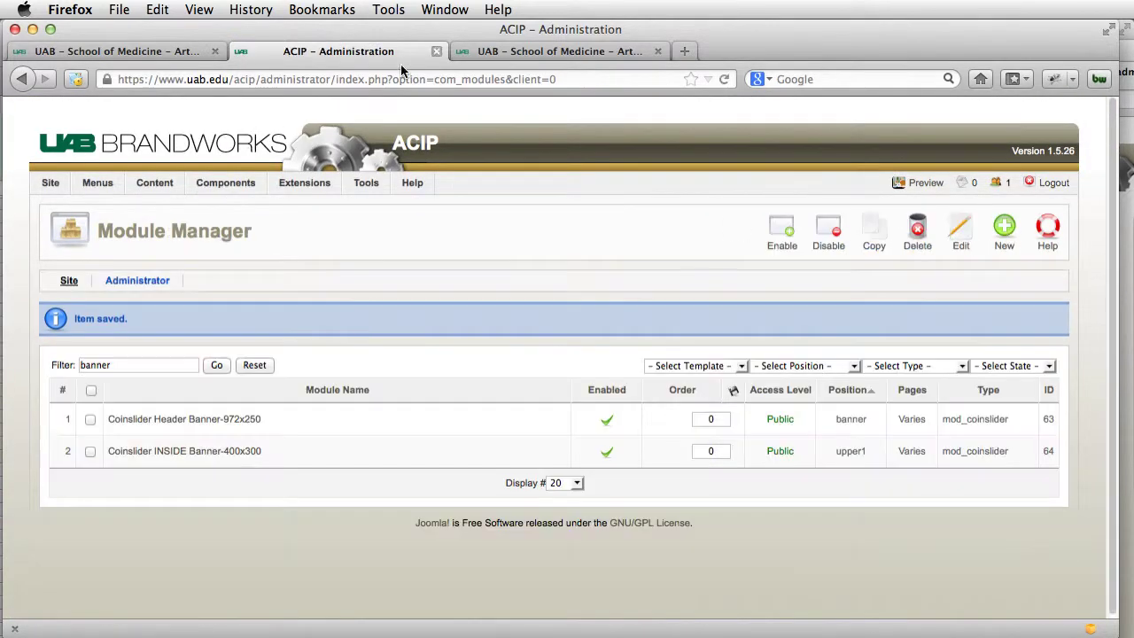
Step: Reload the live Osteoporosis page to check its layout, and return to the Module Manager
{"action": "left_click", "coordinate": [522, 51]}
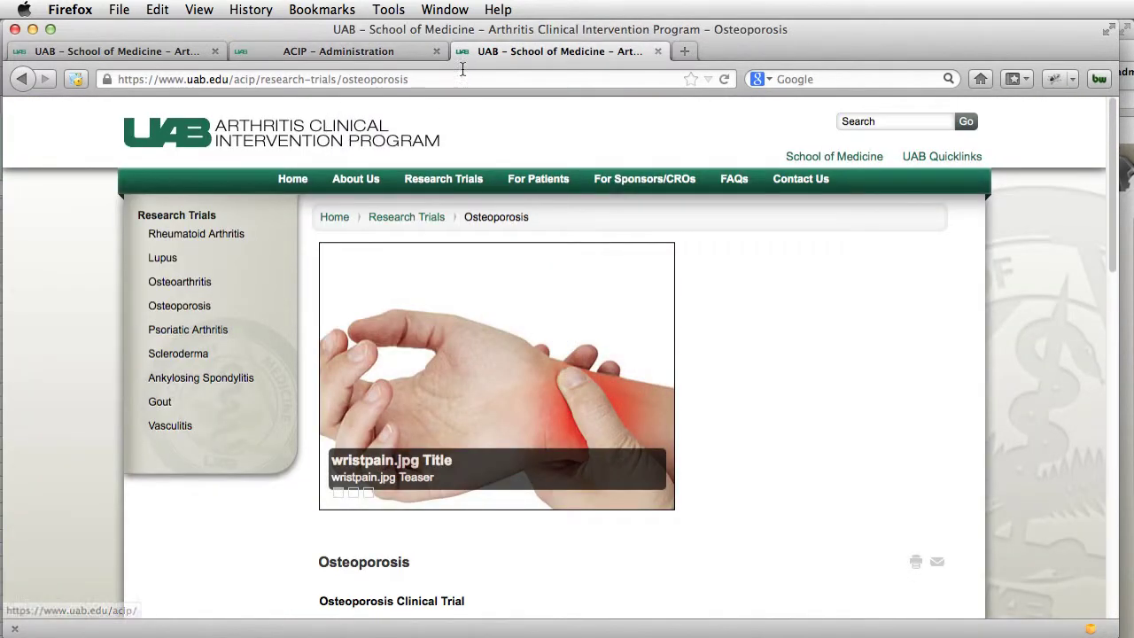
{"action": "left_click", "coordinate": [725, 80]}
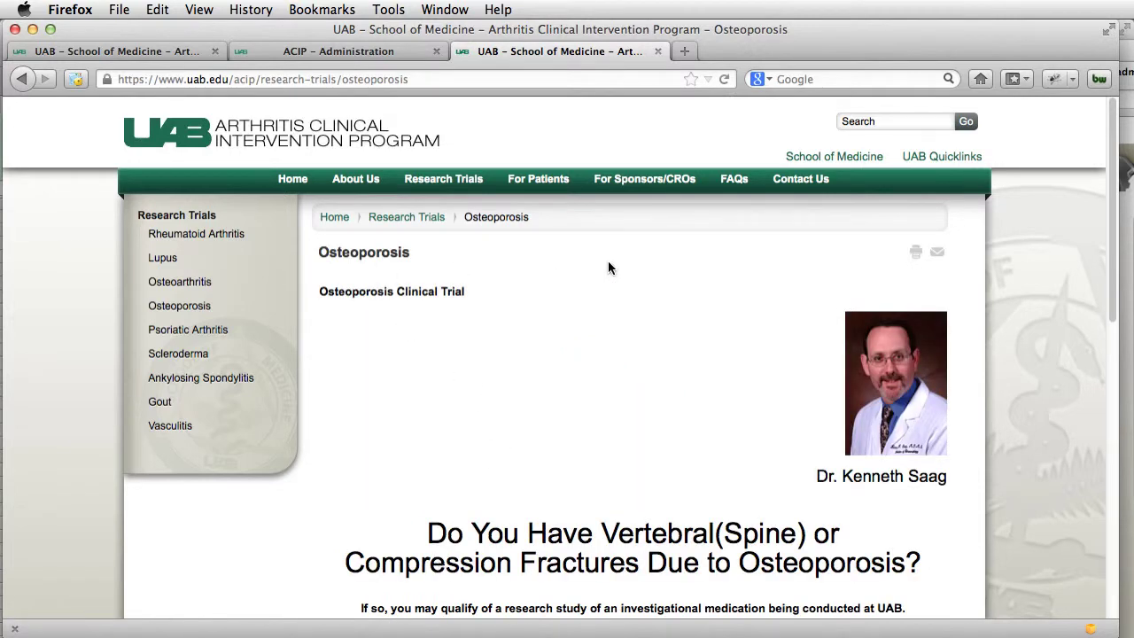
{"action": "left_click", "coordinate": [358, 50]}
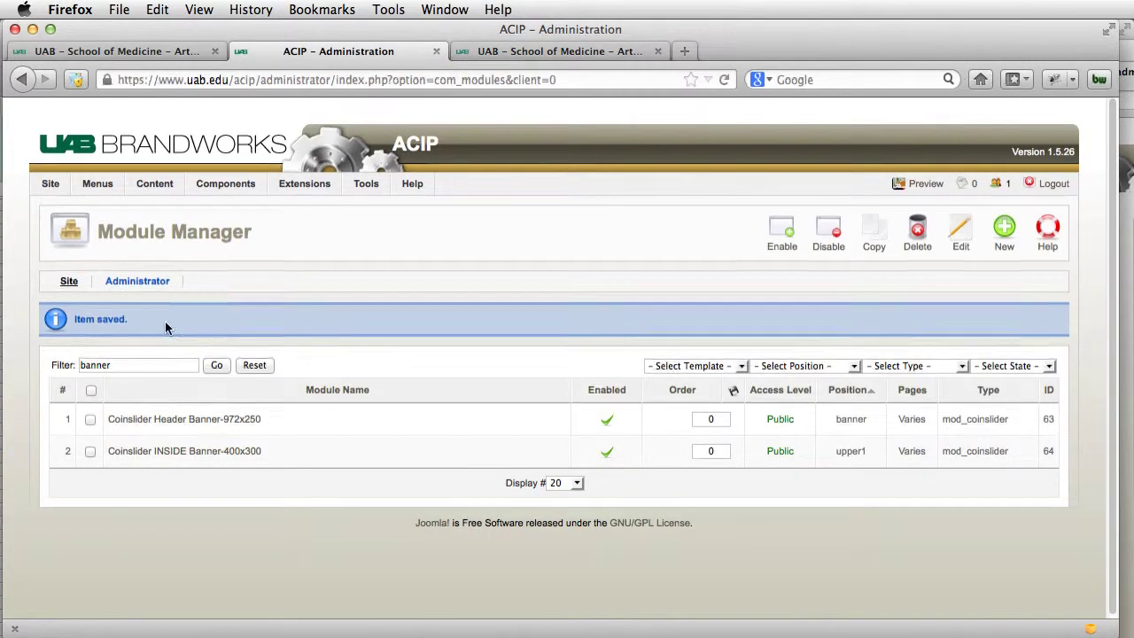
Step: Remove Osteoarthritis from the Coinslider INSIDE Banner module's menu assignment, keeping Research Trials selected, and save the module
{"action": "left_click", "coordinate": [191, 454]}
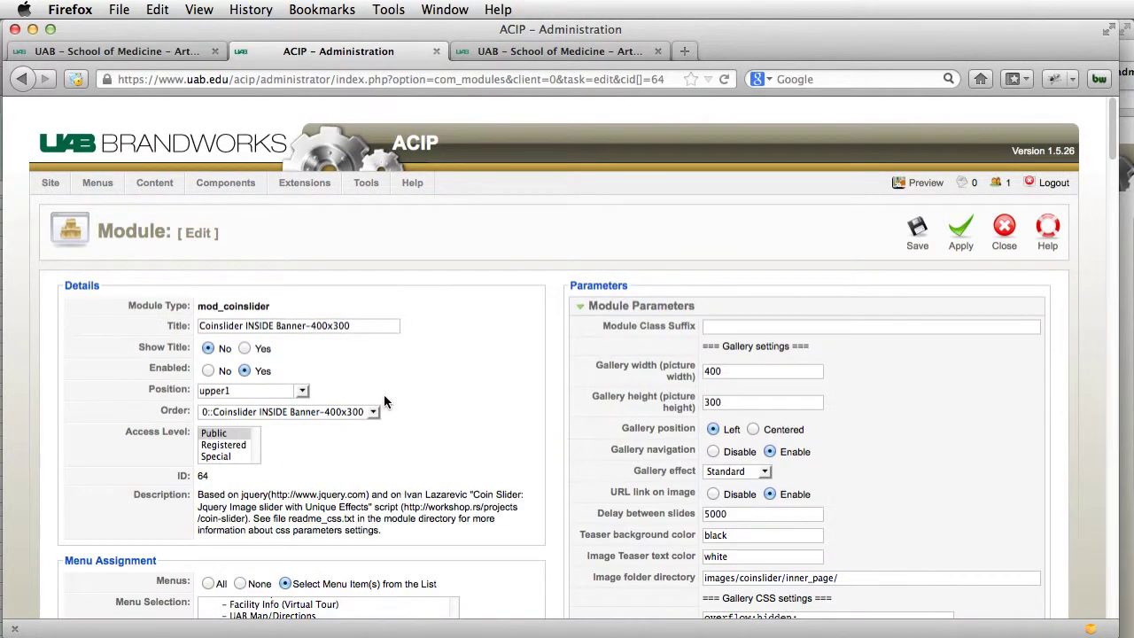
{"action": "scroll", "coordinate": [383, 395], "scroll_direction": "down", "scroll_amount": 5}
{"action": "scroll", "coordinate": [357, 381], "scroll_direction": "down", "scroll_amount": 10}
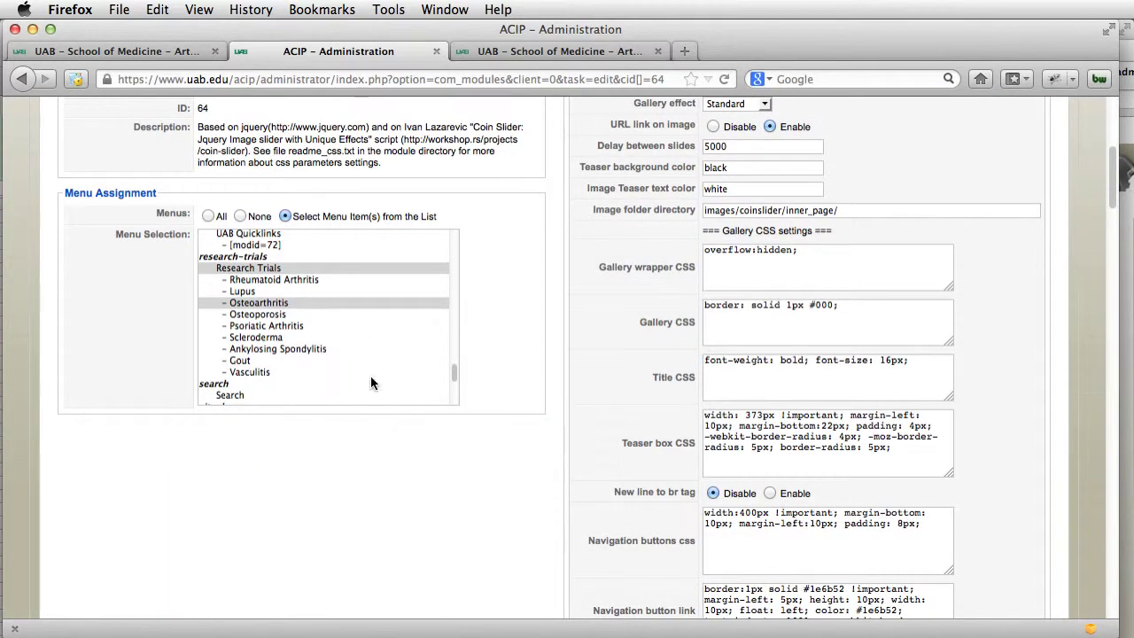
{"action": "left_click", "coordinate": [314, 303], "text": "super"}
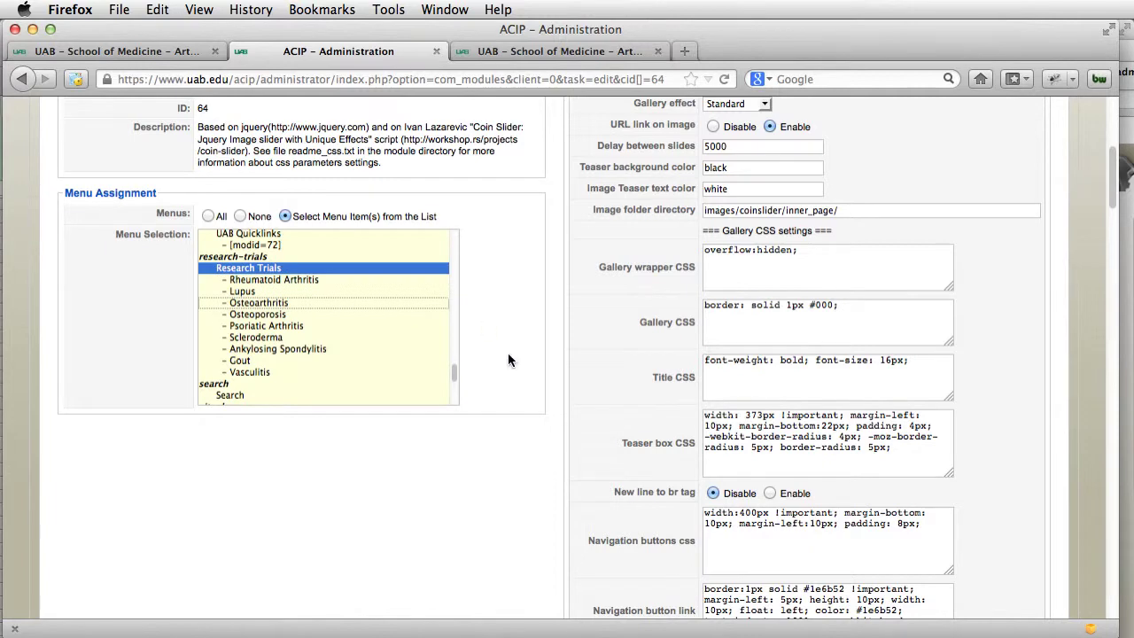
{"action": "scroll", "coordinate": [510, 362], "scroll_direction": "up", "scroll_amount": 10}
{"action": "left_click", "coordinate": [917, 232]}
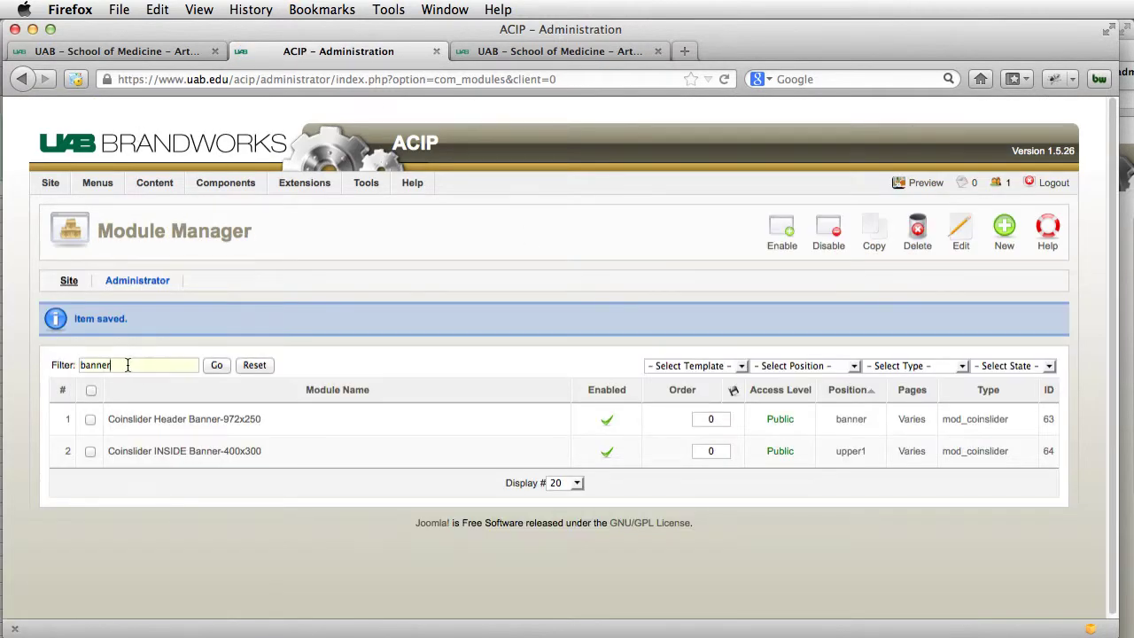
Step: Clear the name filter in the Module Manager and limit the list to modules in the banner position
{"action": "double_click", "coordinate": [128, 365]}
{"action": "key", "text": "BackSpace"}
{"action": "left_click", "coordinate": [215, 366]}
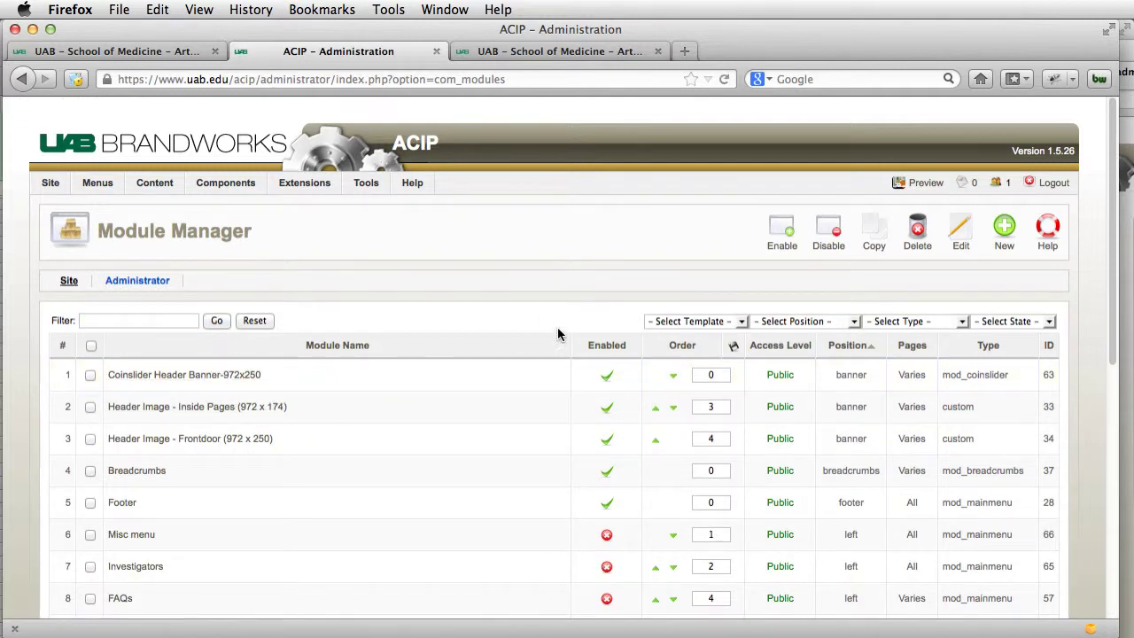
{"action": "left_click", "coordinate": [795, 322]}
{"action": "left_click", "coordinate": [775, 348]}
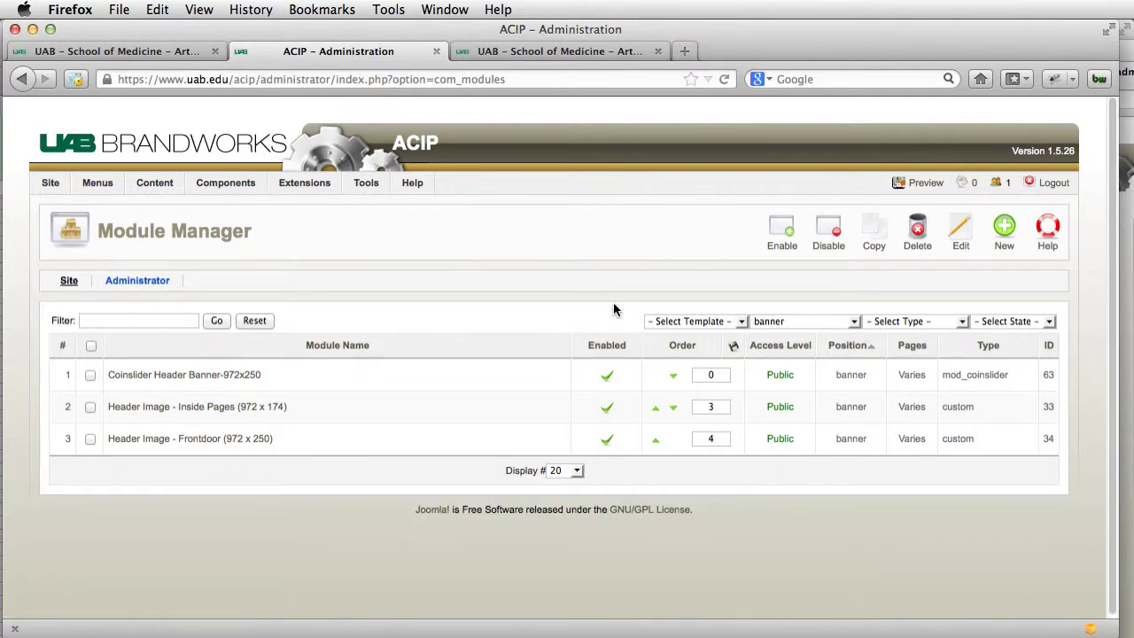
Step: Add Osteoporosis to the menu assignment of the Header Image - Inside Pages (972 x 174) module and save the module
{"action": "left_click", "coordinate": [242, 406]}
{"action": "scroll", "coordinate": [551, 418], "scroll_direction": "down", "scroll_amount": 10}
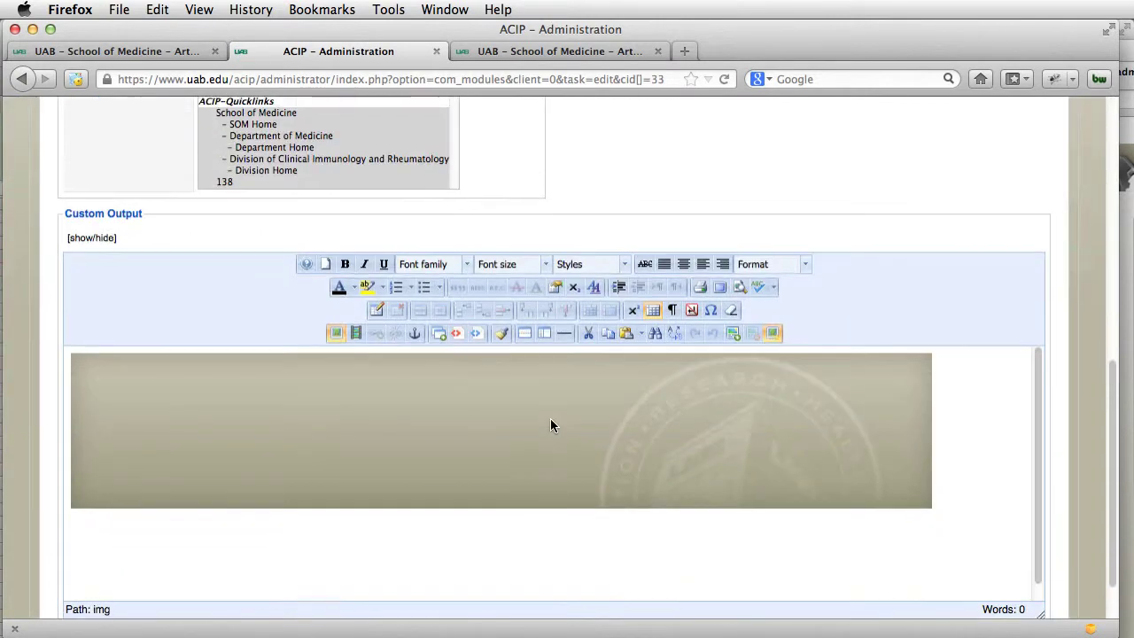
{"action": "scroll", "coordinate": [532, 399], "scroll_direction": "up", "scroll_amount": 4}
{"action": "scroll", "coordinate": [399, 334], "scroll_direction": "down", "scroll_amount": 10}
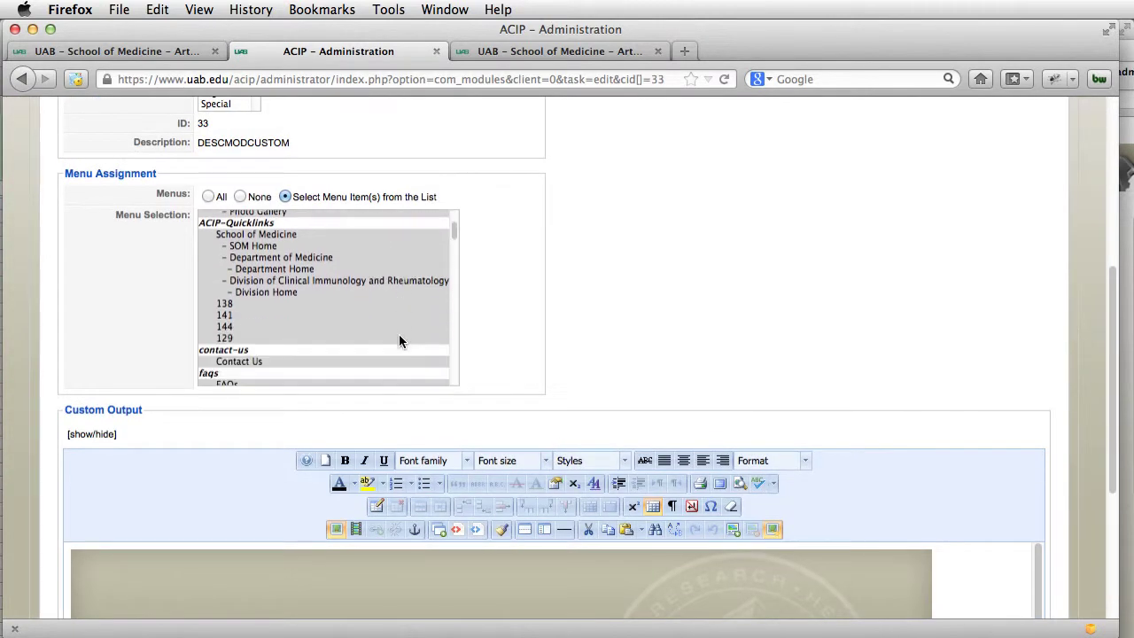
{"action": "scroll", "coordinate": [398, 334], "scroll_direction": "down", "scroll_amount": 15}
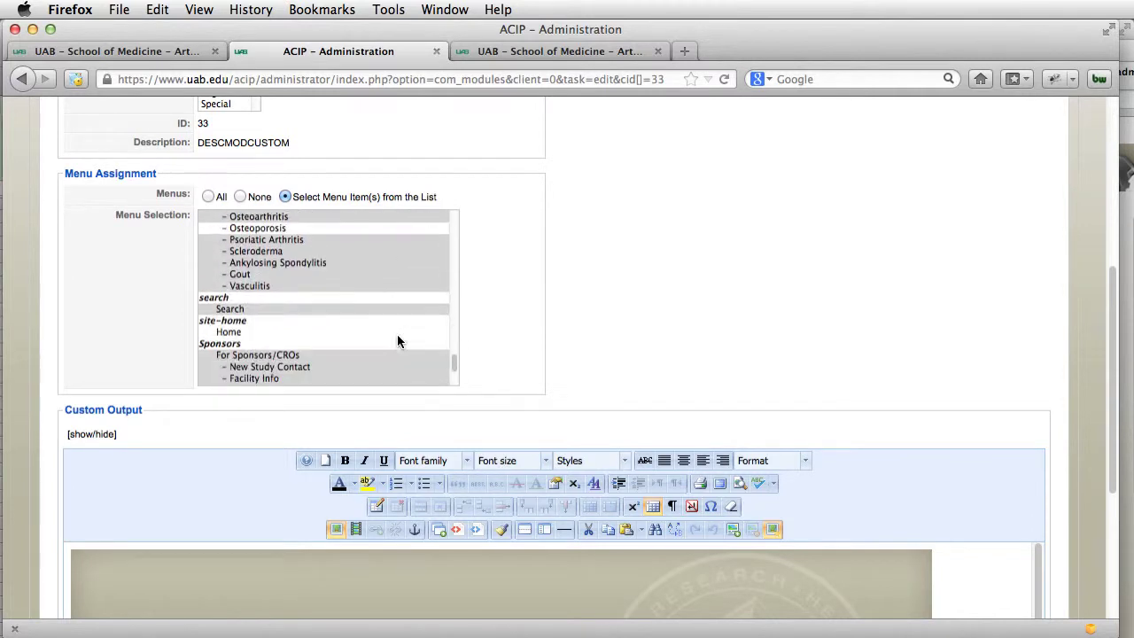
{"action": "scroll", "coordinate": [397, 334], "scroll_direction": "down", "scroll_amount": 2}
{"action": "scroll", "coordinate": [397, 335], "scroll_direction": "up", "scroll_amount": 5}
{"action": "scroll", "coordinate": [397, 342], "scroll_direction": "down", "scroll_amount": 1}
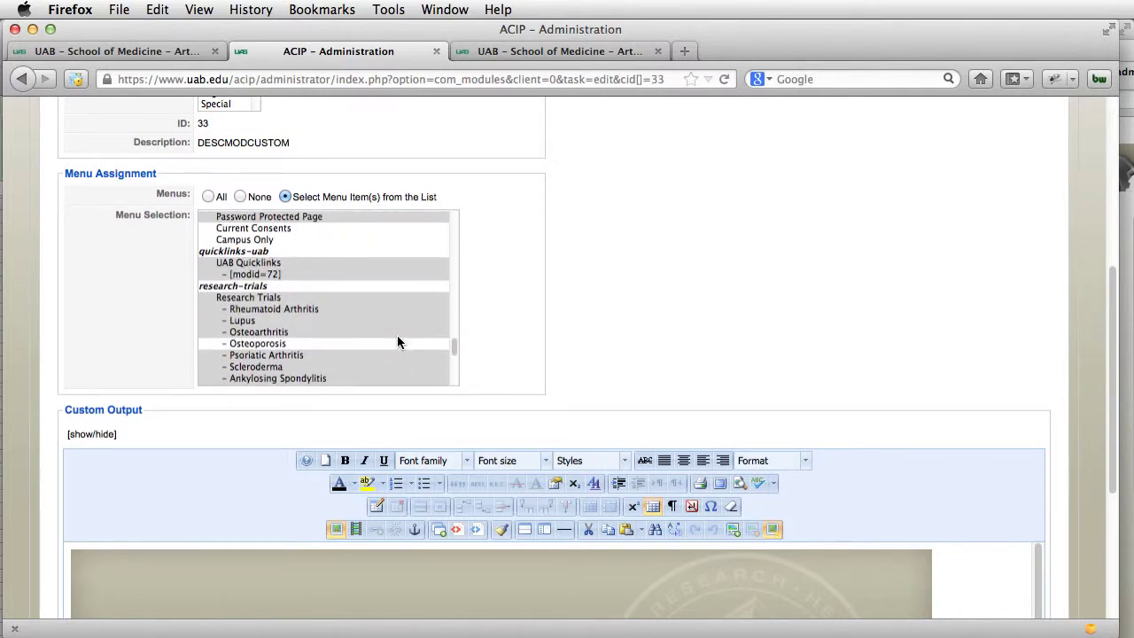
{"action": "left_click", "coordinate": [268, 345], "text": "super"}
{"action": "scroll", "coordinate": [893, 313], "scroll_direction": "up", "scroll_amount": 5}
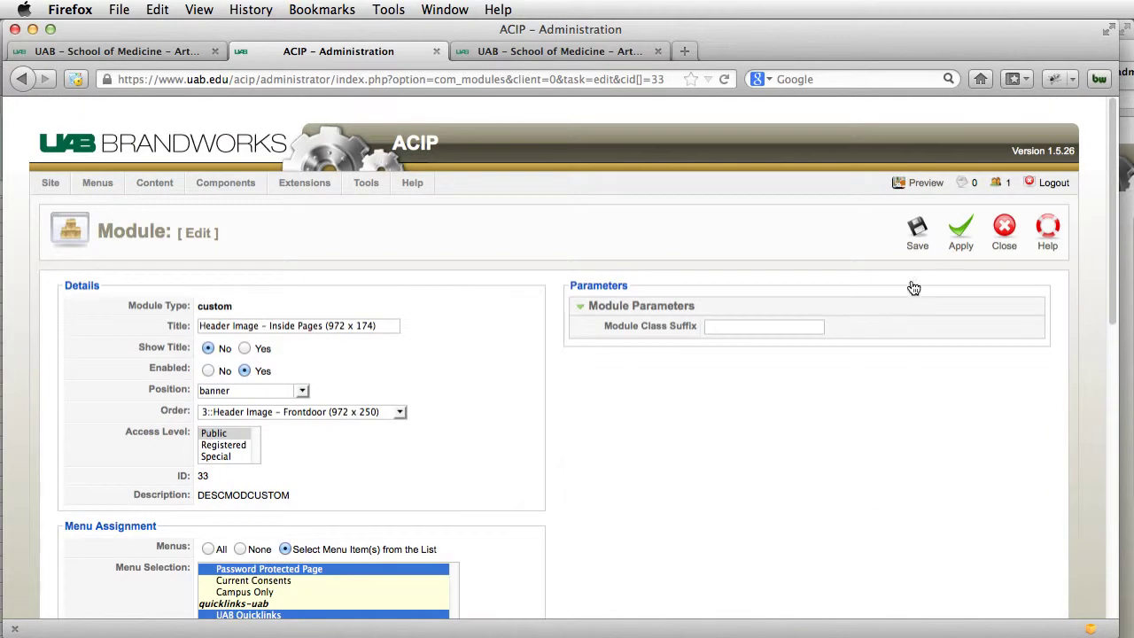
{"action": "left_click", "coordinate": [916, 228]}
Step: Reload the live Osteoporosis page and check its header image, sidebar menu and breadcrumbs
{"action": "left_click", "coordinate": [567, 52]}
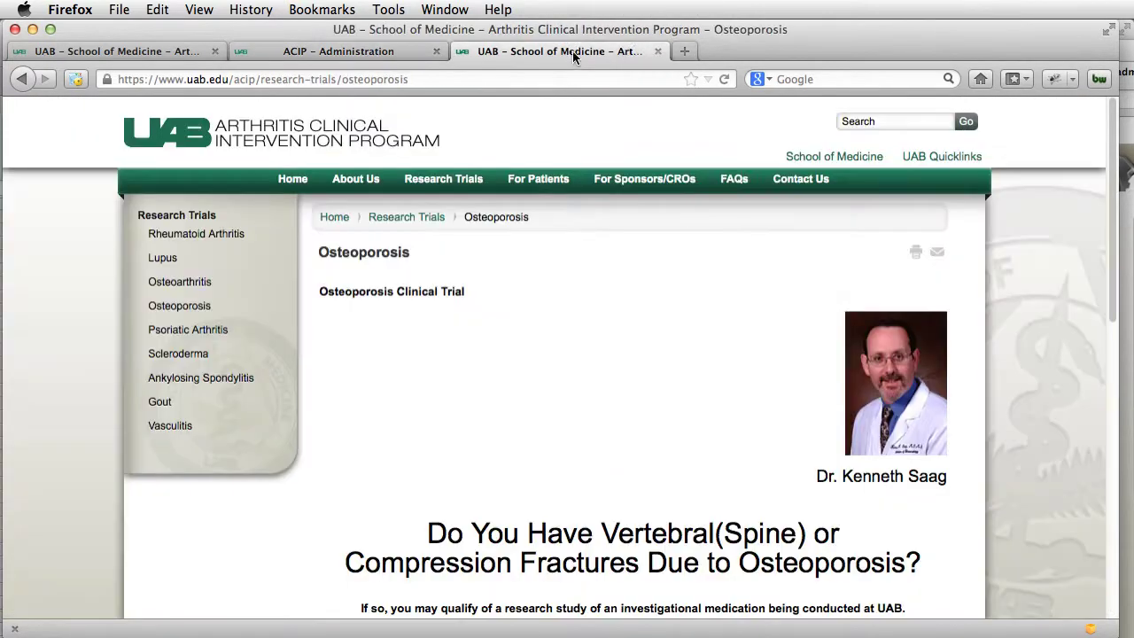
{"action": "left_click", "coordinate": [724, 79]}
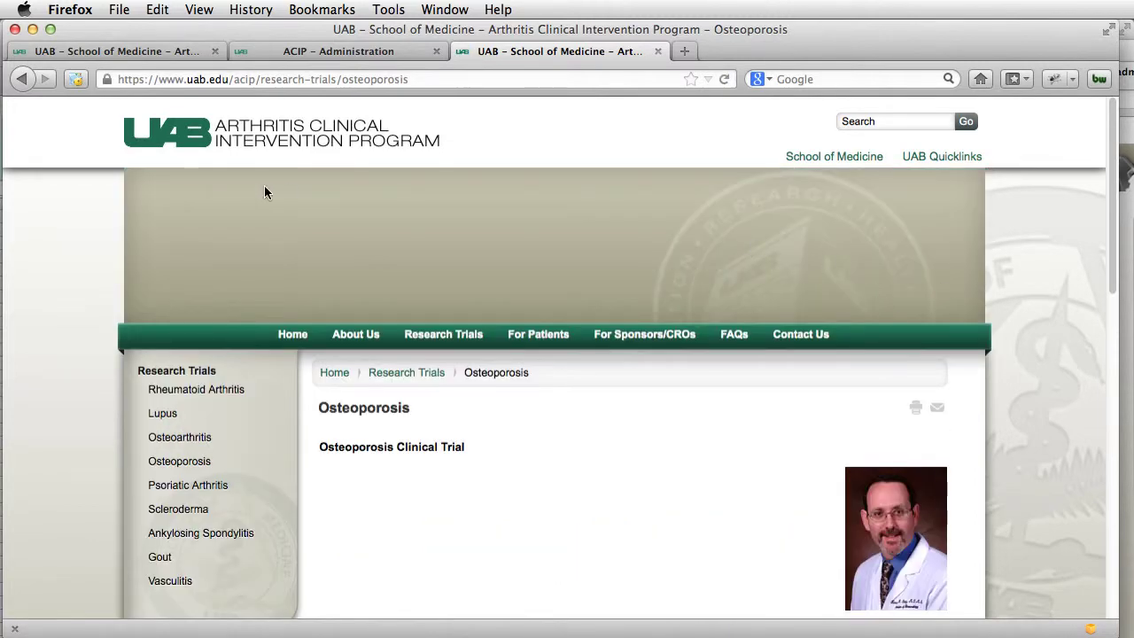
{"action": "scroll", "coordinate": [653, 347], "scroll_direction": "down", "scroll_amount": 10}
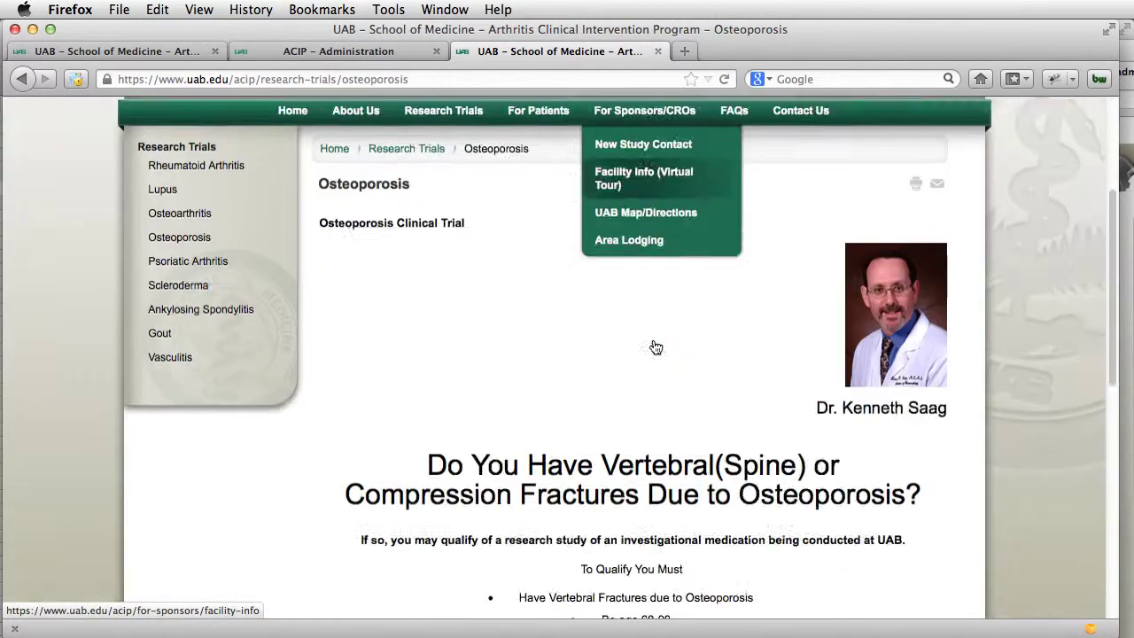
{"action": "scroll", "coordinate": [654, 341], "scroll_direction": "down", "scroll_amount": 3}
{"action": "scroll", "coordinate": [654, 341], "scroll_direction": "up", "scroll_amount": 8}
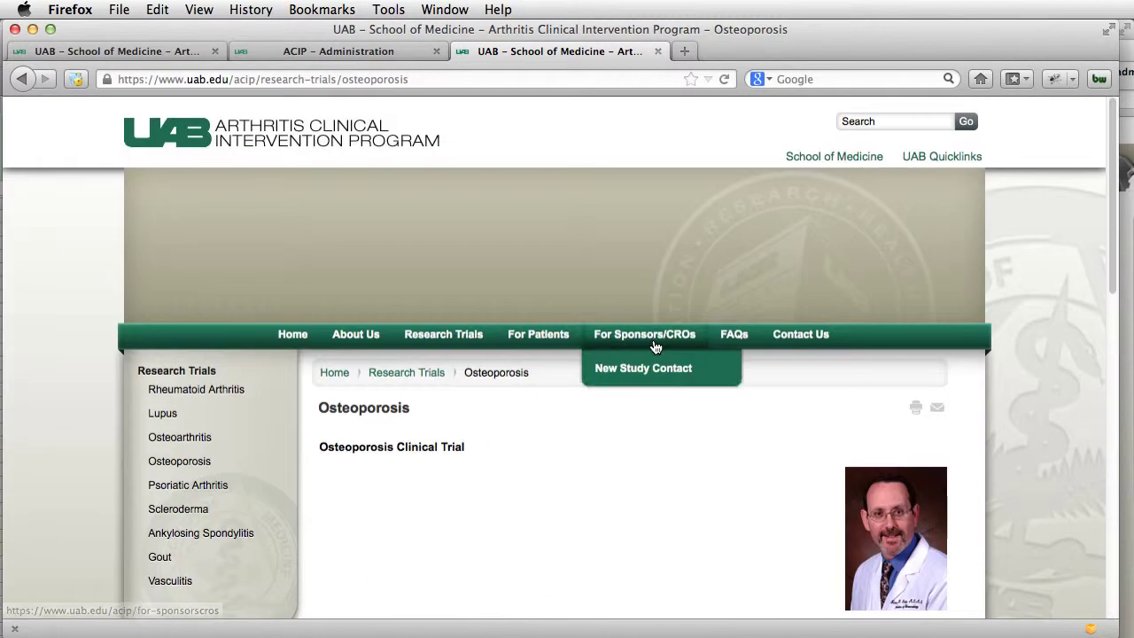
{"action": "scroll", "coordinate": [653, 342], "scroll_direction": "down", "scroll_amount": 2}
{"action": "scroll", "coordinate": [638, 346], "scroll_direction": "up", "scroll_amount": 1}
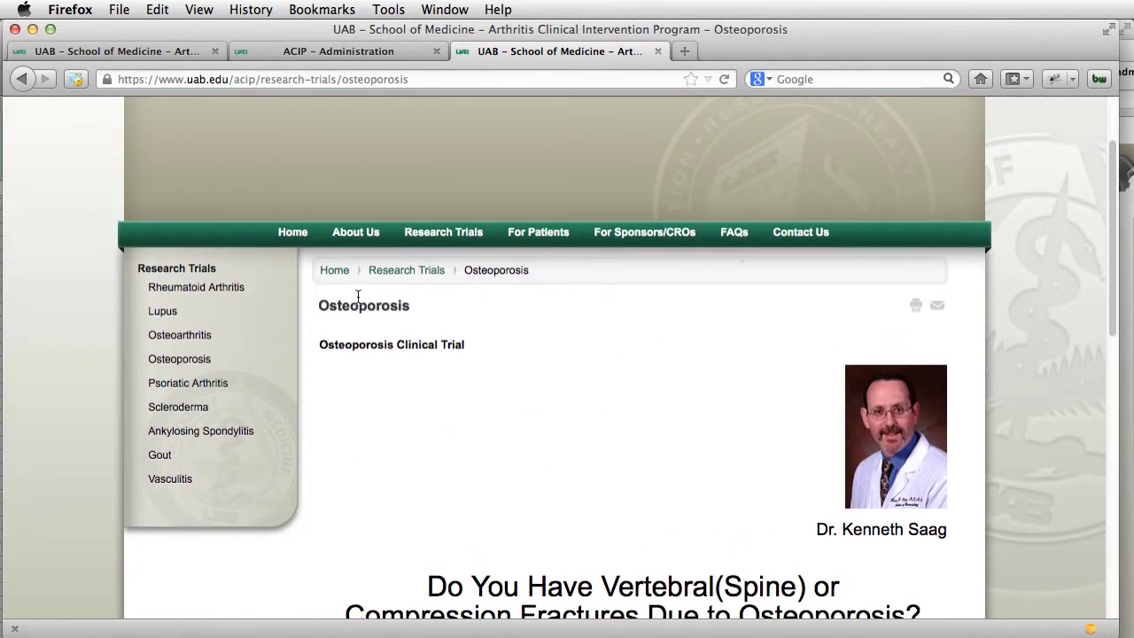
Step: Filter the Module Manager by the name "research" and remove the banner position restriction
{"action": "left_click", "coordinate": [318, 53]}
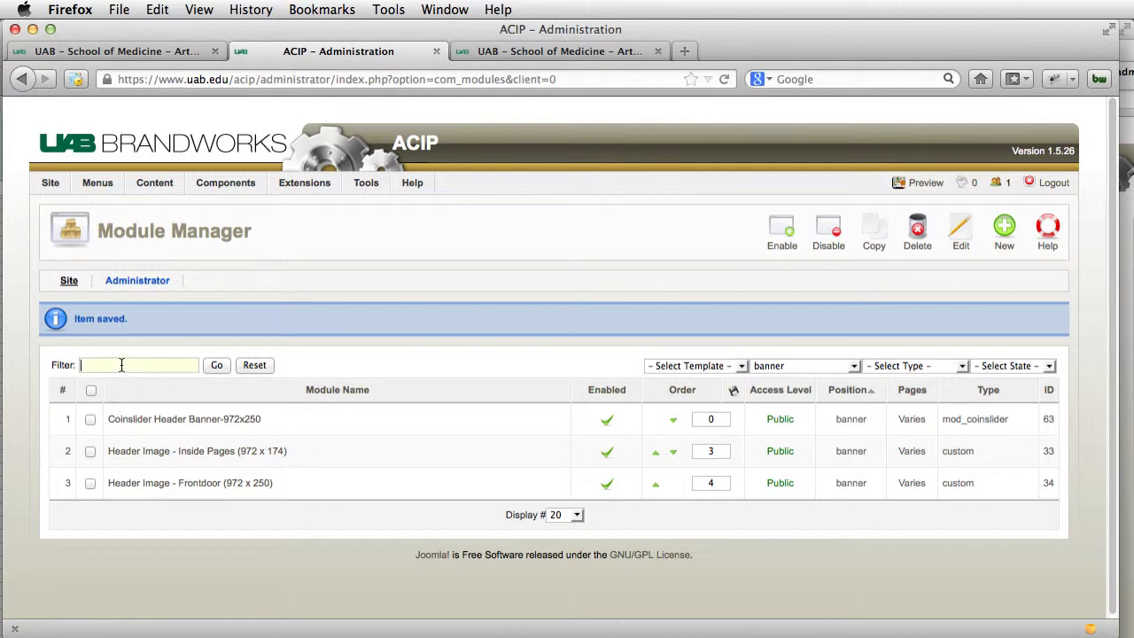
{"action": "type", "text": "rese"}
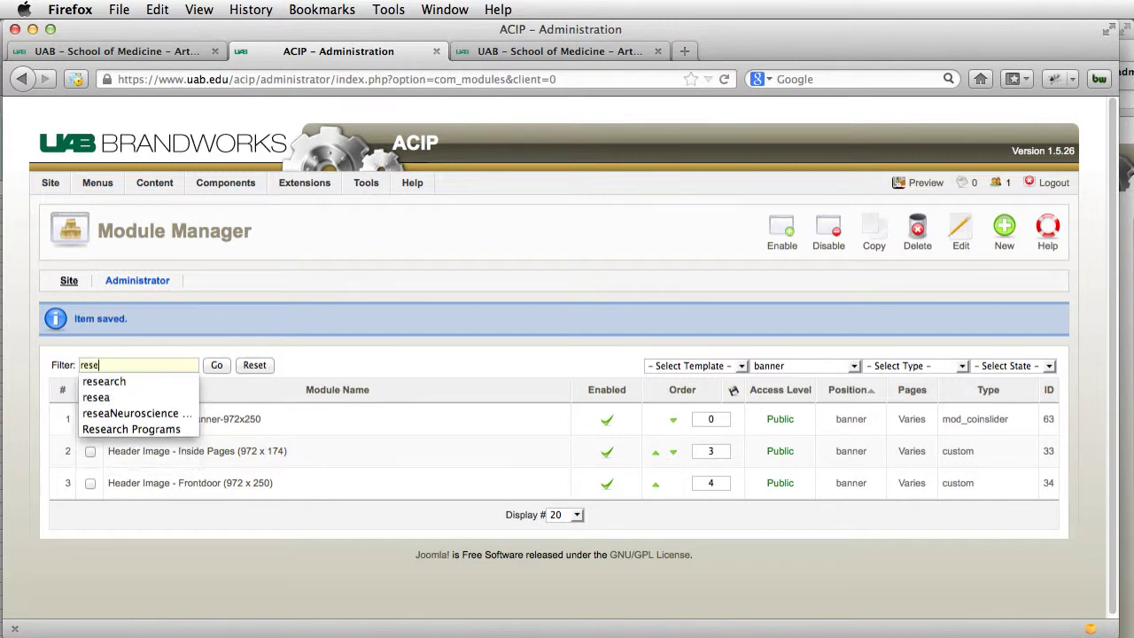
{"action": "key", "text": "Return"}
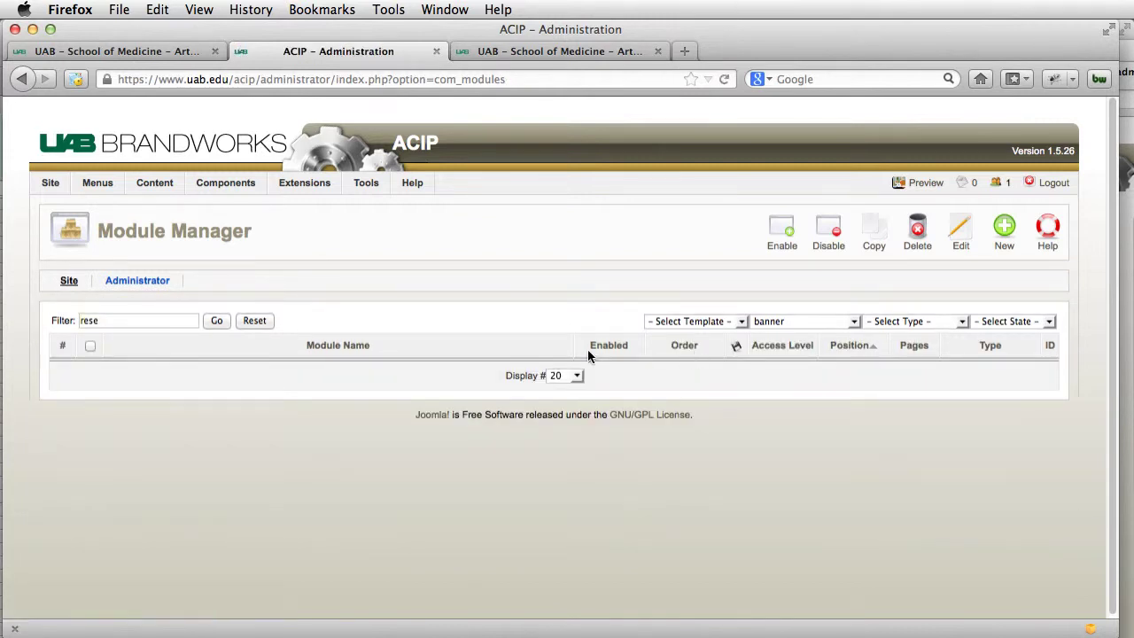
{"action": "left_click_drag", "start_coordinate": [101, 321], "coordinate": [73, 314]}
{"action": "type", "text": "re"}
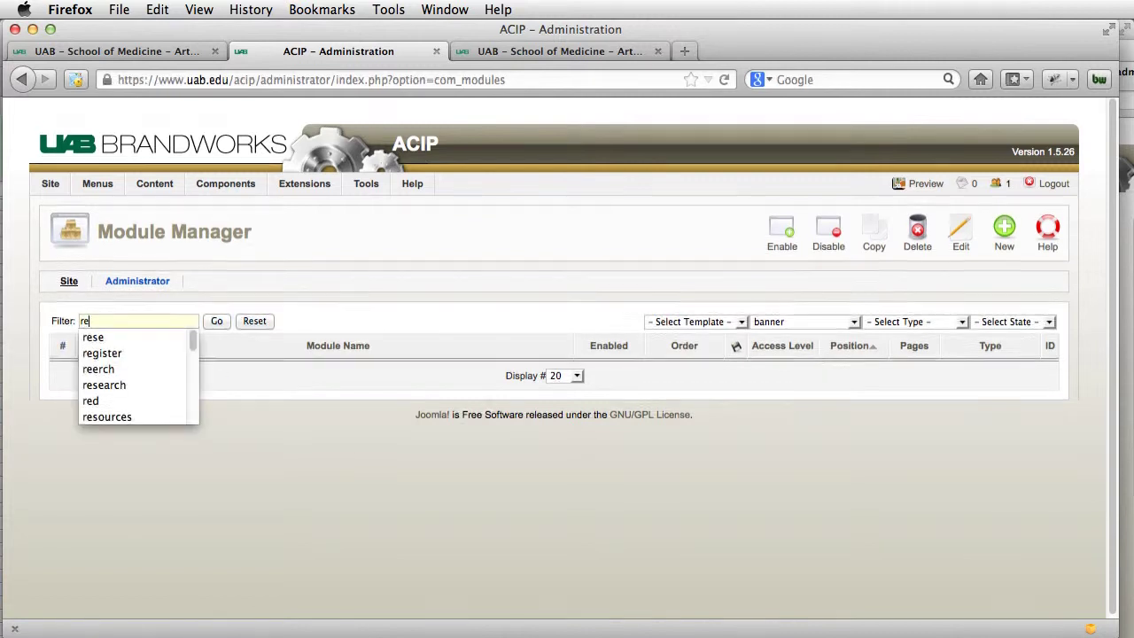
{"action": "type", "text": "search"}
{"action": "key", "text": "Return"}
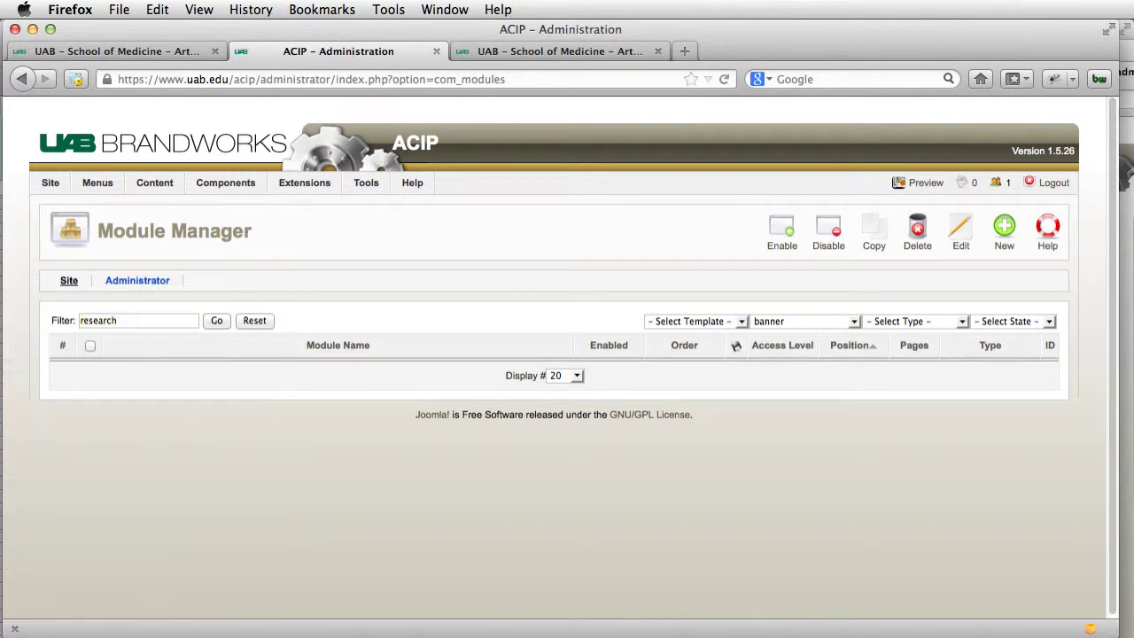
{"action": "left_click", "coordinate": [777, 310]}
{"action": "left_click", "coordinate": [780, 335]}
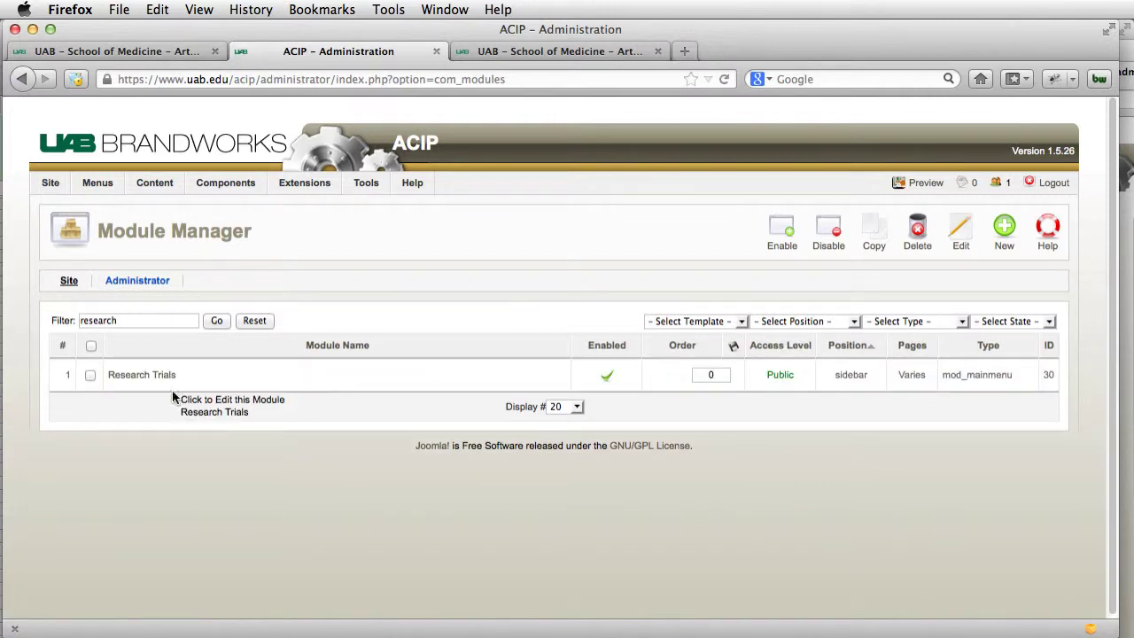
Step: Review the Show Title and menu assignment settings of the Research Trials sidebar module, and save the module
{"action": "left_click", "coordinate": [151, 376]}
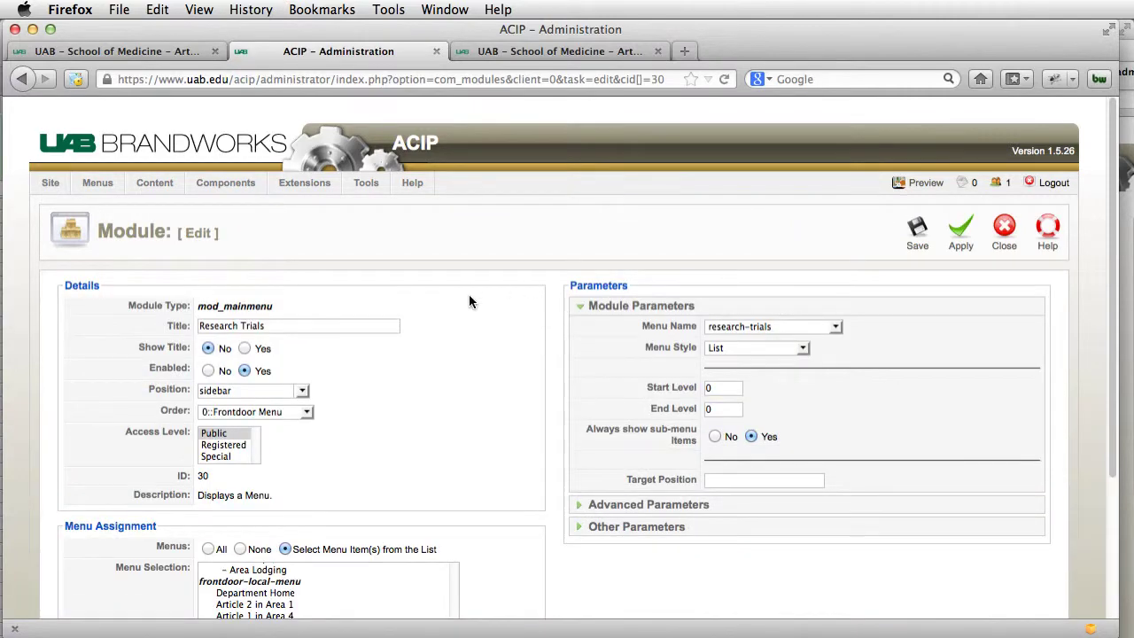
{"action": "scroll", "coordinate": [470, 301], "scroll_direction": "down", "scroll_amount": 5}
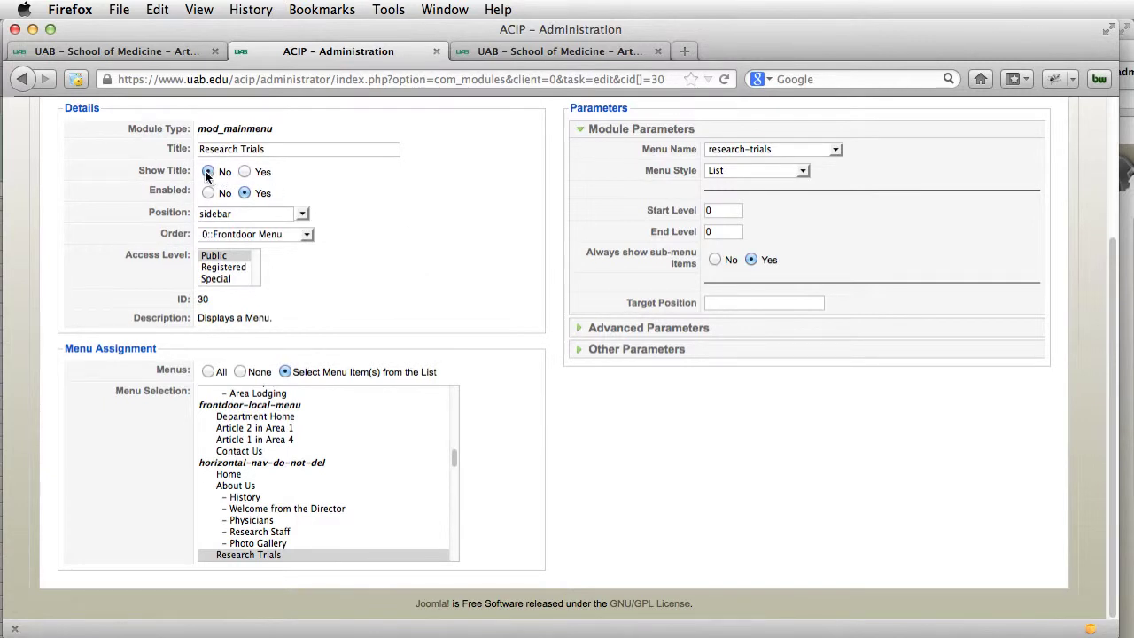
{"action": "scroll", "coordinate": [441, 206], "scroll_direction": "up", "scroll_amount": 4}
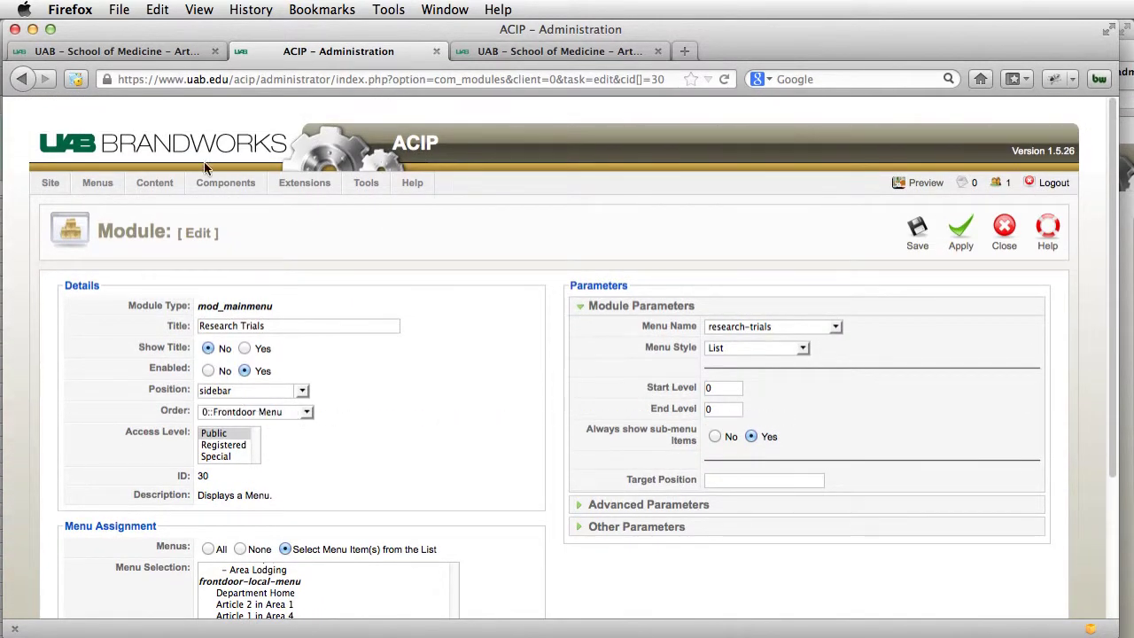
{"action": "left_click", "coordinate": [911, 242]}
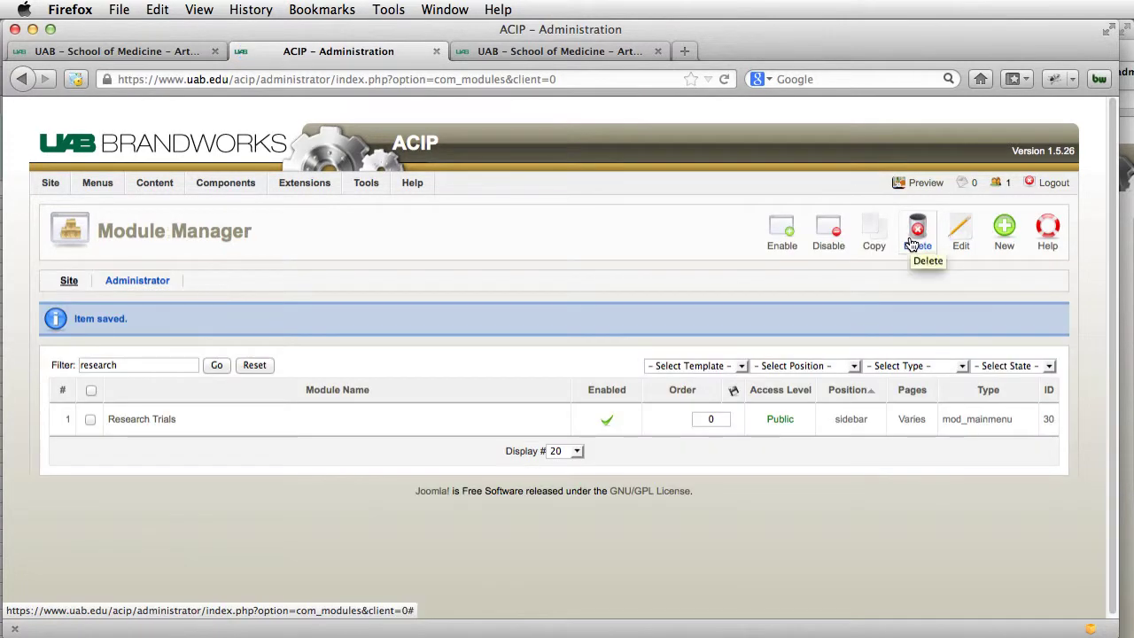
Step: Copy the heading of the live Osteoporosis page, filter the Article Manager by "osteoporosis" and open the Osteoporosis article for editing
{"action": "mouse_move", "coordinate": [173, 183]}
{"action": "left_click", "coordinate": [171, 206]}
{"action": "left_click", "coordinate": [536, 51]}
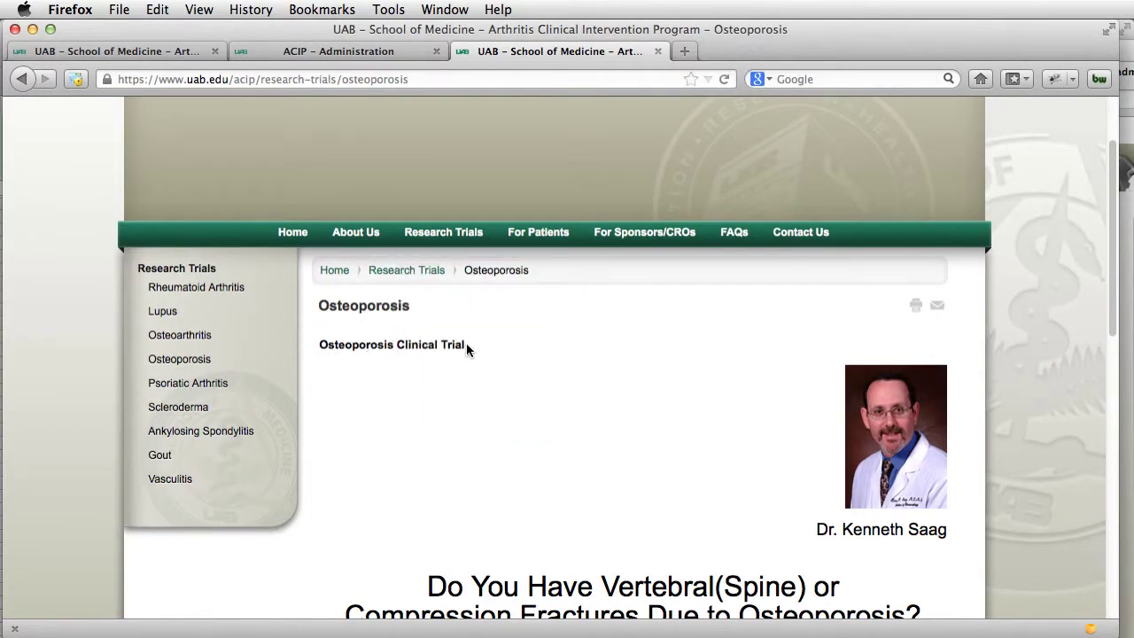
{"action": "left_click_drag", "start_coordinate": [425, 308], "coordinate": [320, 305]}
{"action": "key", "text": "super+c"}
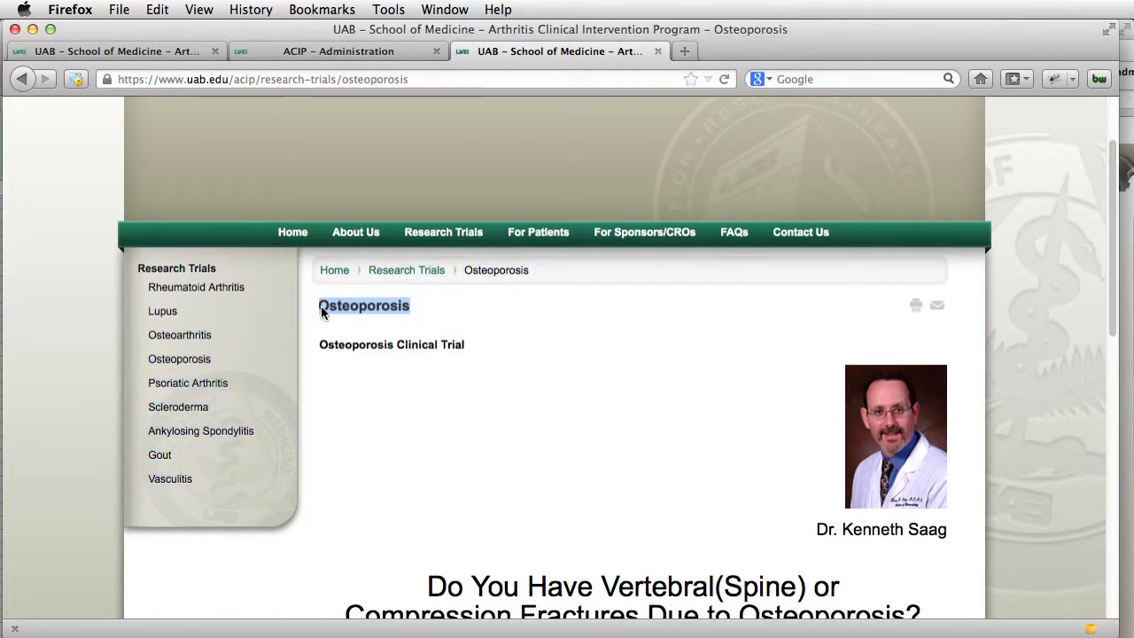
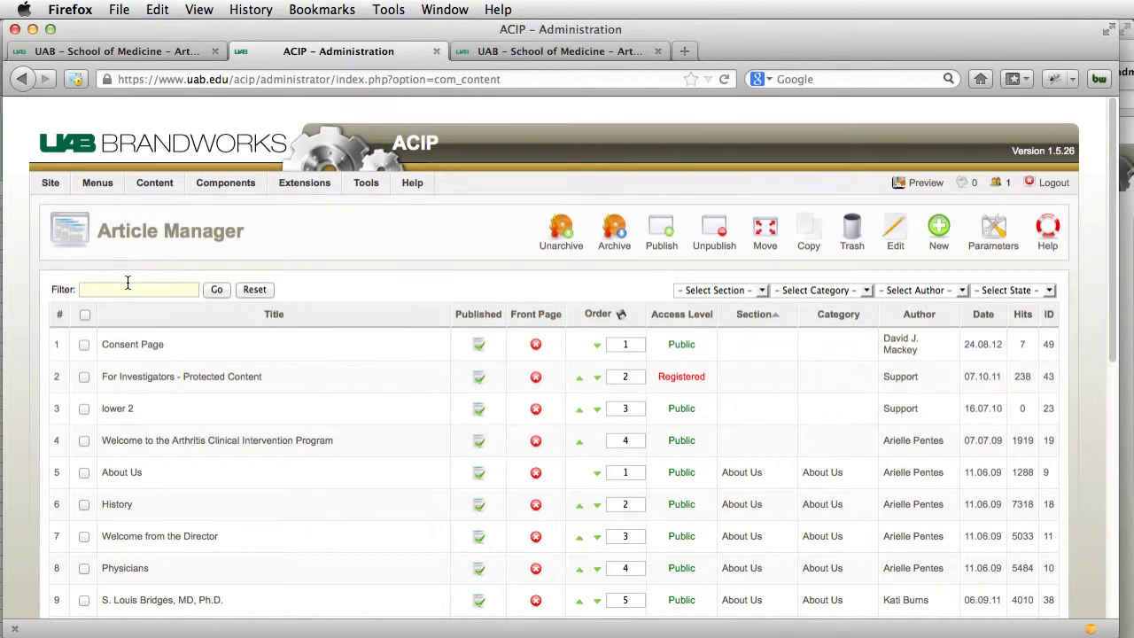
{"action": "key", "text": "Return"}
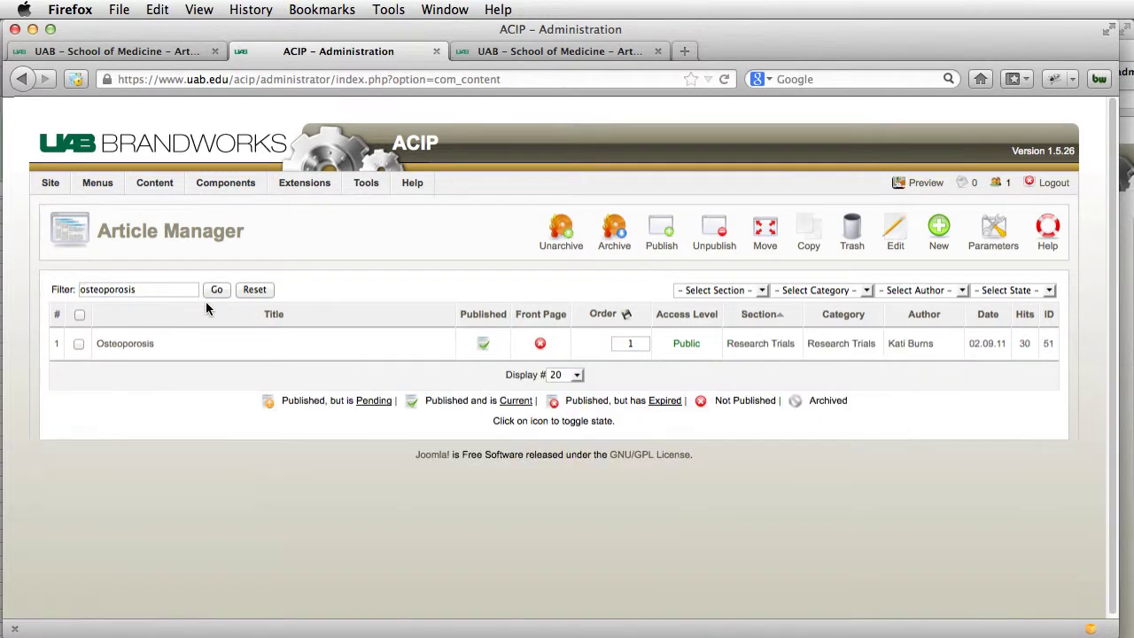
{"action": "left_click", "coordinate": [125, 344]}
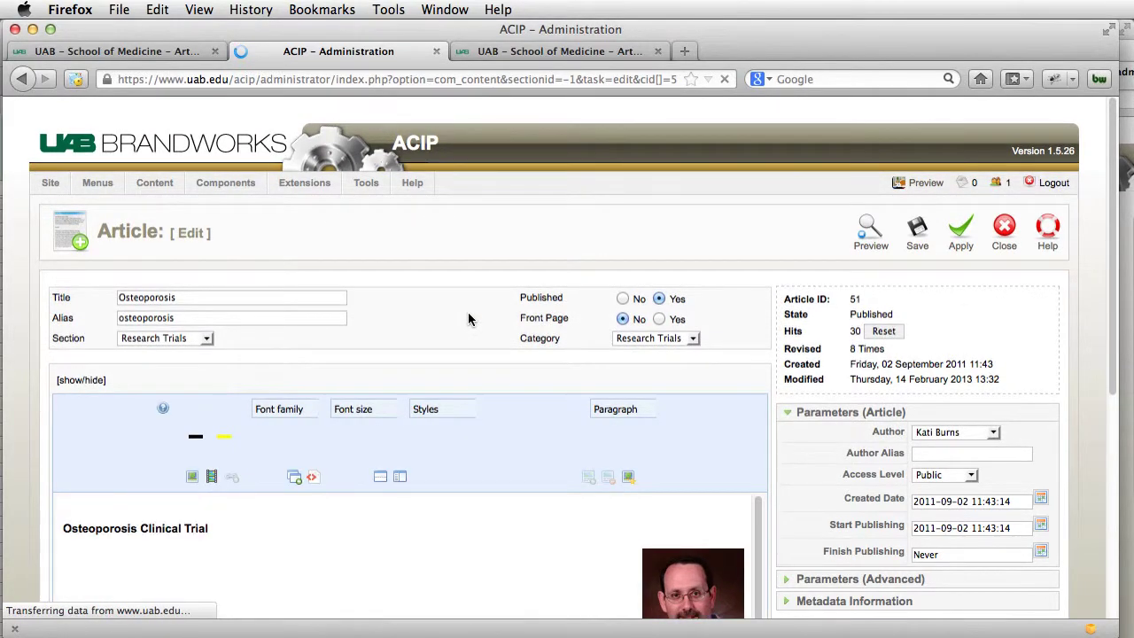
Step: Compare the article's title and opening body text with the headings on the live Osteoporosis page
{"action": "scroll", "coordinate": [510, 297], "scroll_direction": "down", "scroll_amount": 5}
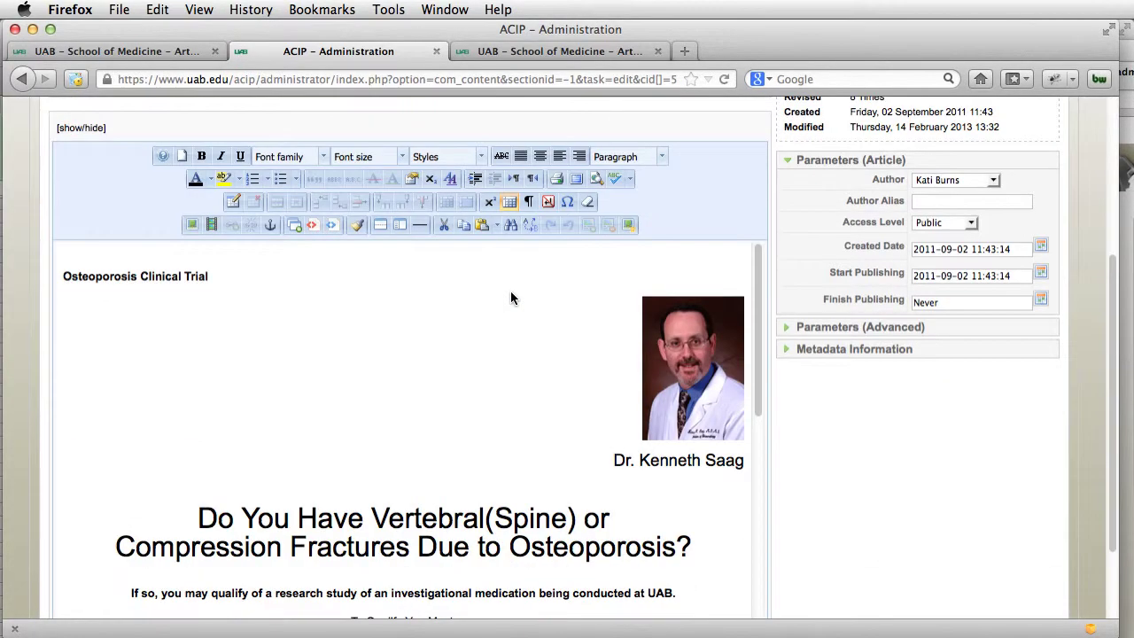
{"action": "scroll", "coordinate": [510, 297], "scroll_direction": "up", "scroll_amount": 4}
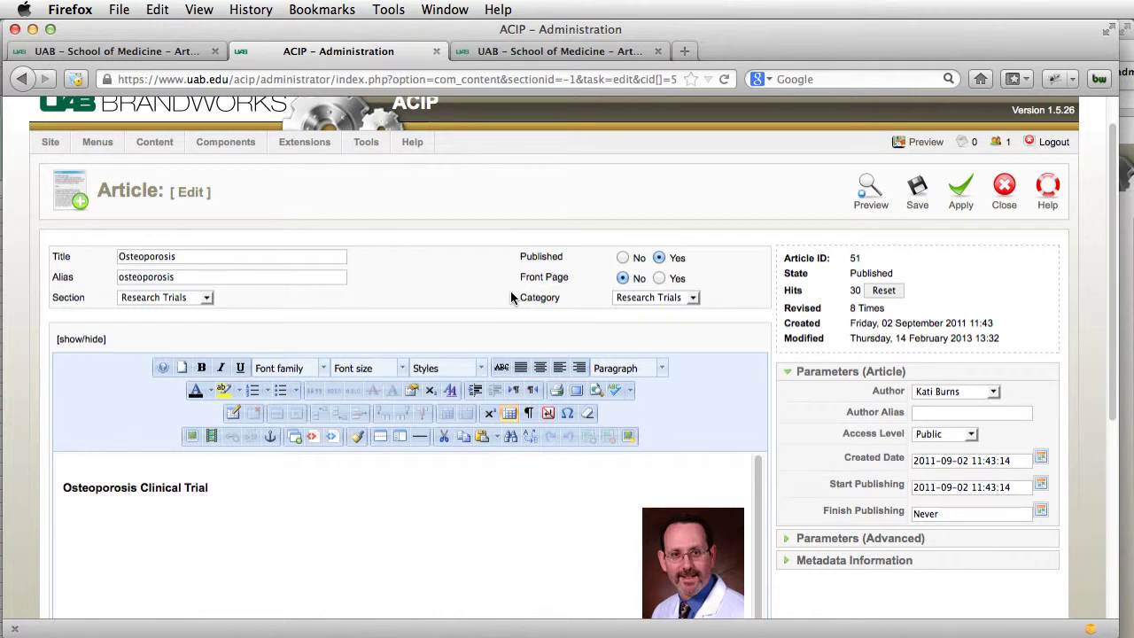
{"action": "left_click", "coordinate": [560, 51]}
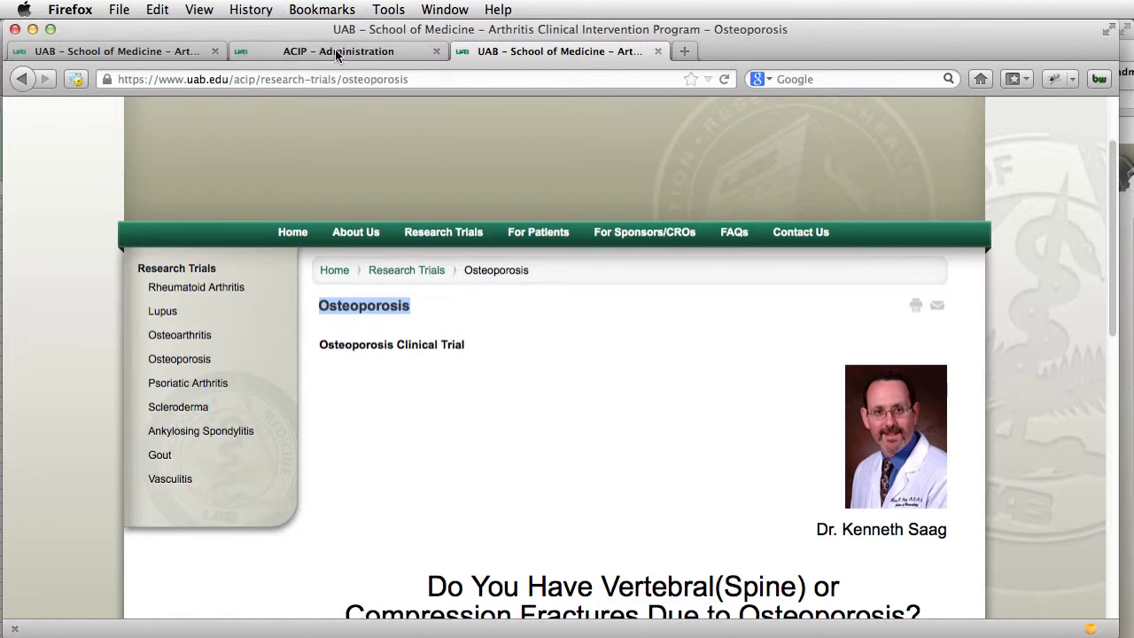
{"action": "left_click", "coordinate": [371, 53]}
{"action": "left_click_drag", "start_coordinate": [214, 492], "coordinate": [20, 484]}
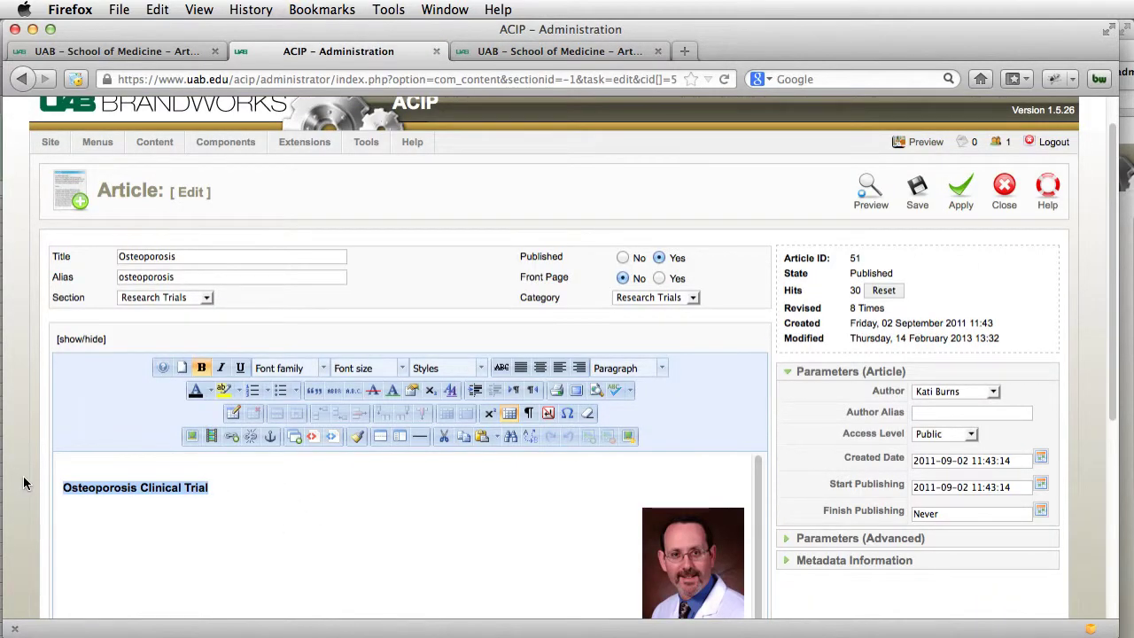
{"action": "type", "text": "c"}
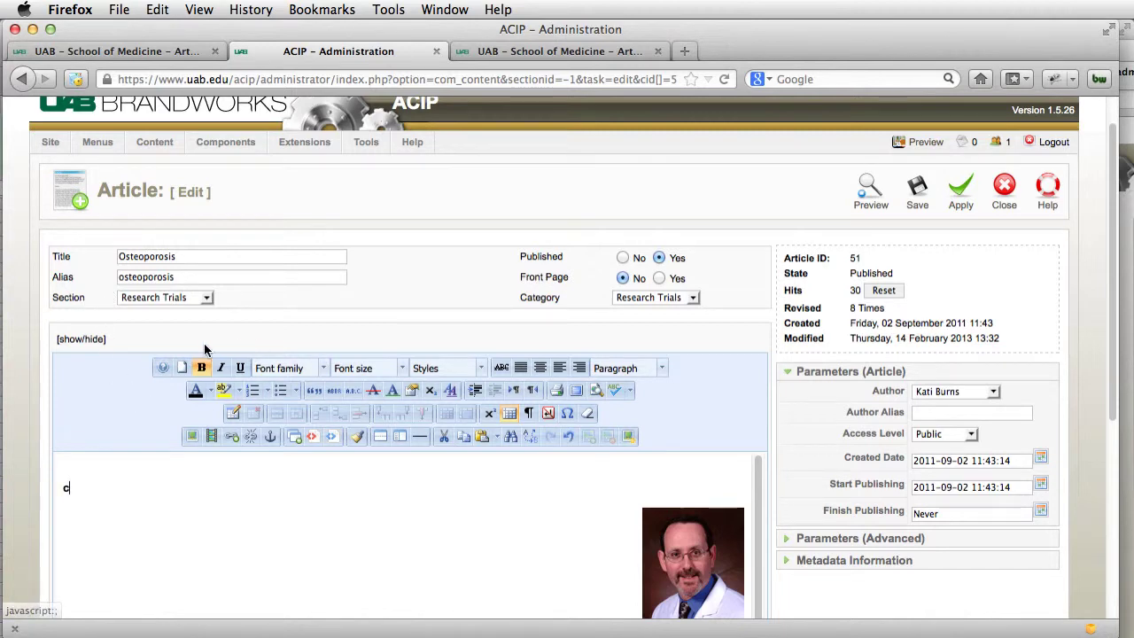
{"action": "left_click", "coordinate": [571, 436]}
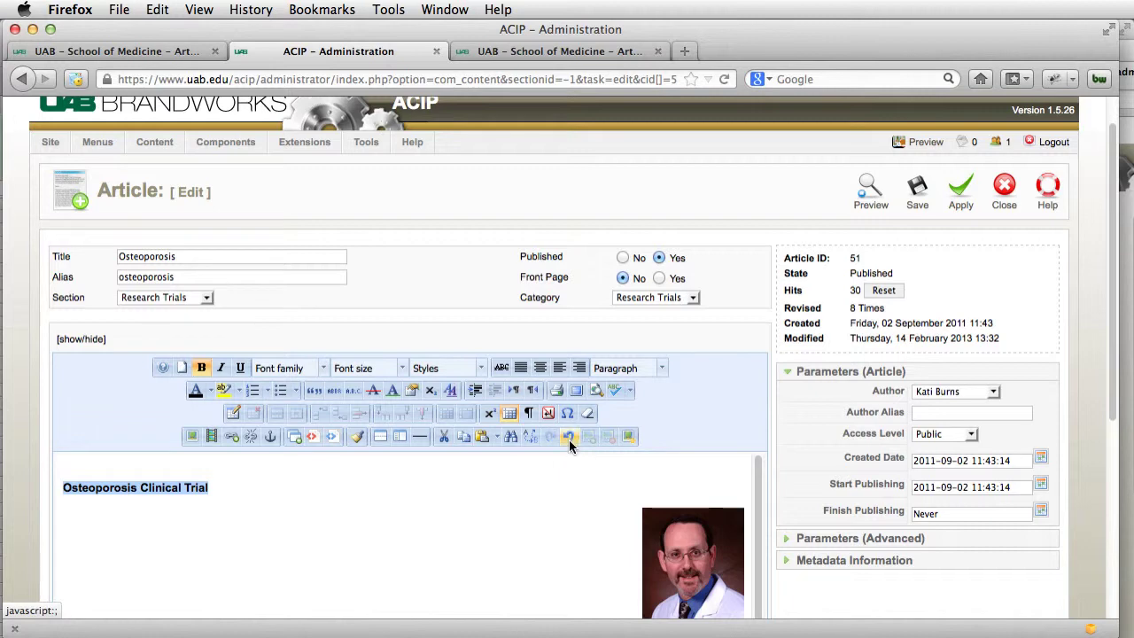
Step: Replace the article's title with "Osteoporosis Clinical Trial", copied from the bold line in the article body
{"action": "double_click", "coordinate": [193, 258]}
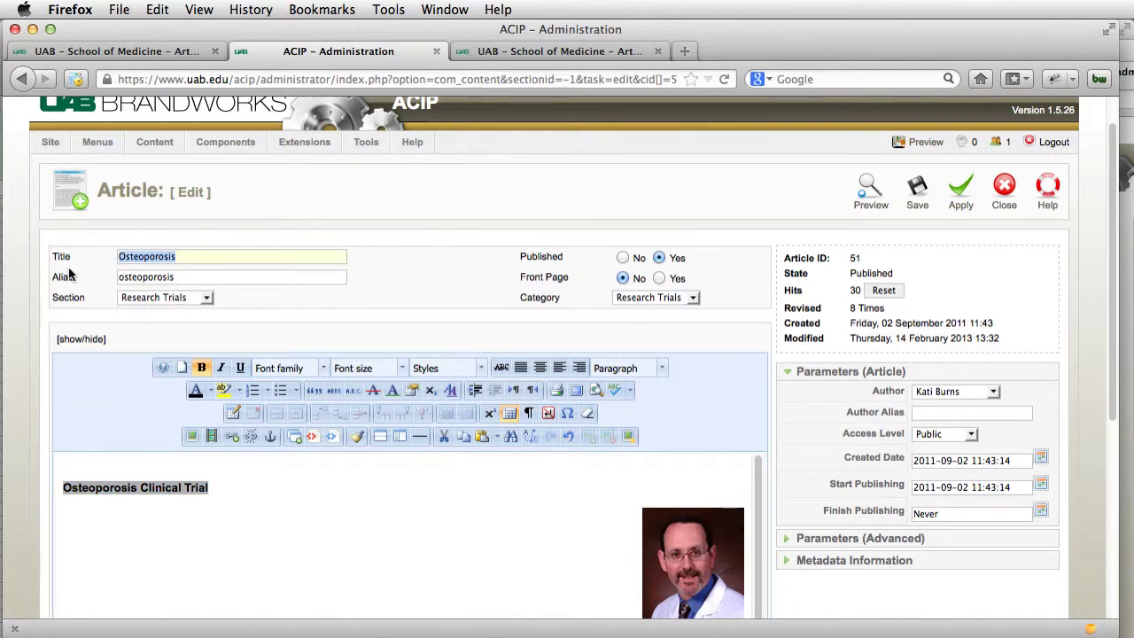
{"action": "mouse_move", "coordinate": [200, 256]}
{"action": "left_mouse_down"}
{"action": "mouse_move", "coordinate": [58, 256]}
{"action": "mouse_move", "coordinate": [200, 260]}
{"action": "left_mouse_up"}
{"action": "left_click_drag", "start_coordinate": [229, 495], "coordinate": [26, 482]}
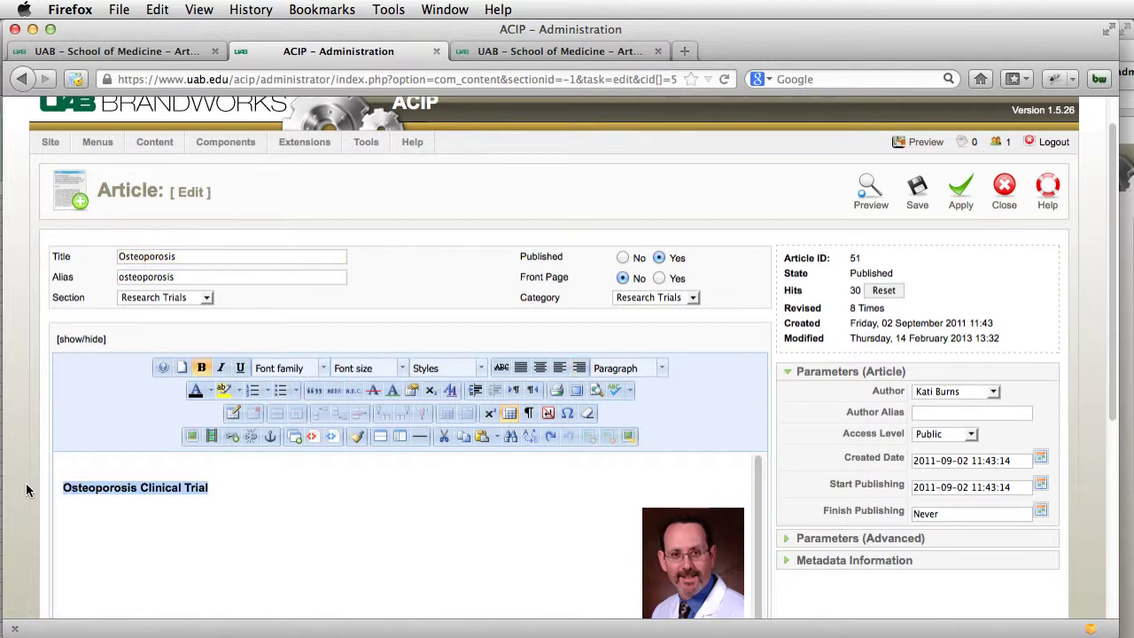
{"action": "key", "text": "super+c"}
{"action": "left_click", "coordinate": [216, 256]}
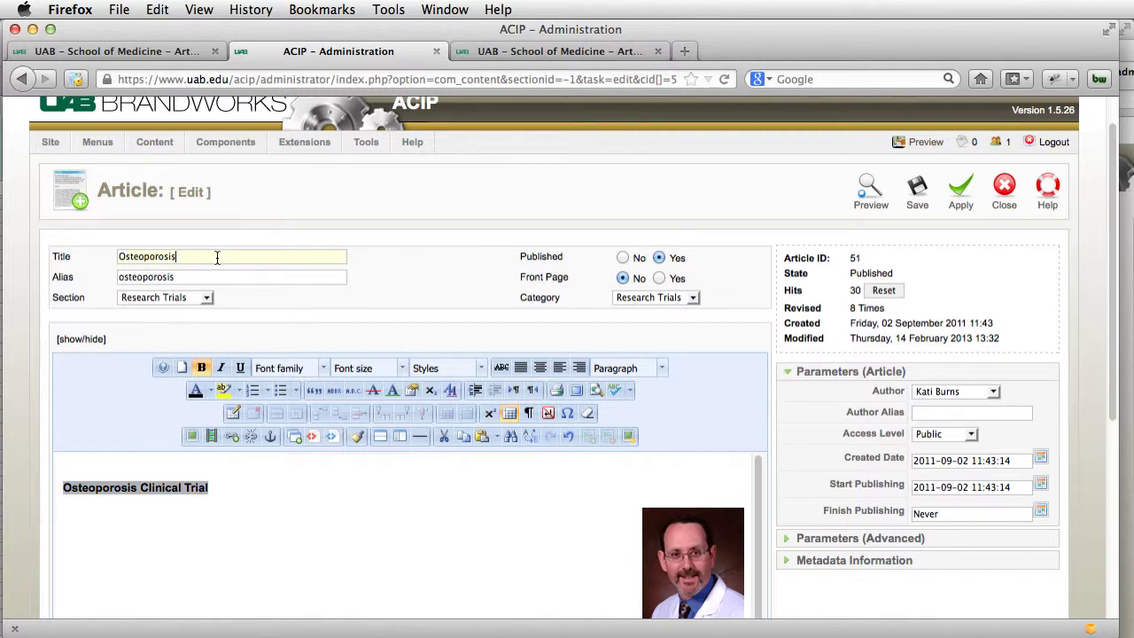
{"action": "left_click_drag", "start_coordinate": [216, 256], "coordinate": [64, 238]}
{"action": "key", "text": "super+v"}
Step: Delete the duplicate bold "Osteoporosis Clinical Trial" heading from the article body and set the doctor's photo alignment to Align Right
{"action": "left_click_drag", "start_coordinate": [219, 490], "coordinate": [9, 477]}
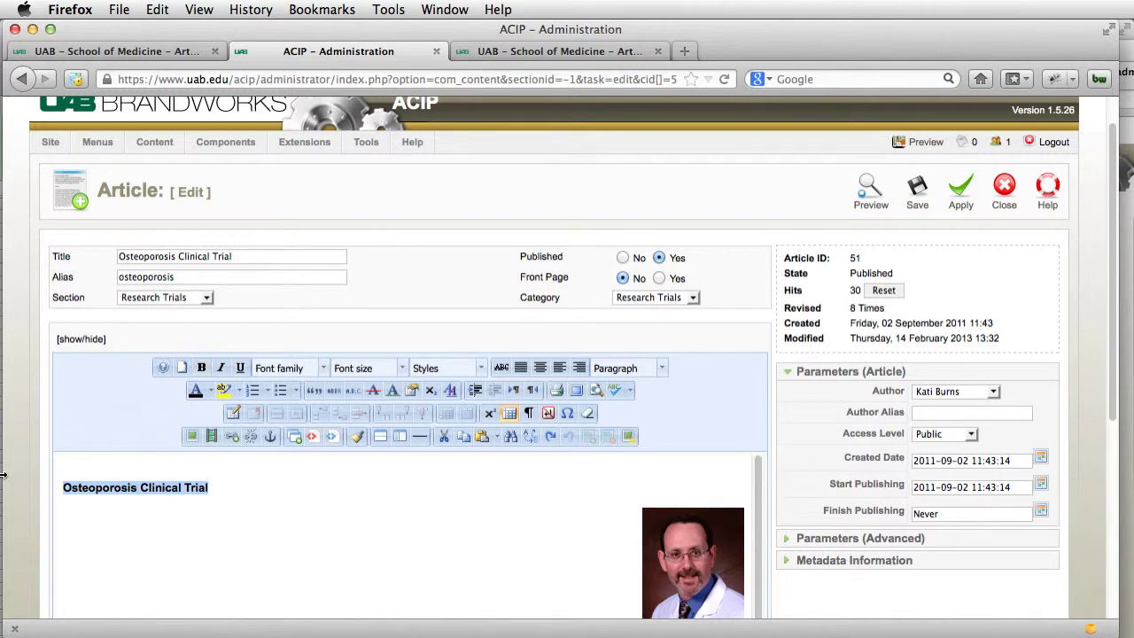
{"action": "key", "text": "BackSpace"}
{"action": "left_click", "coordinate": [707, 553]}
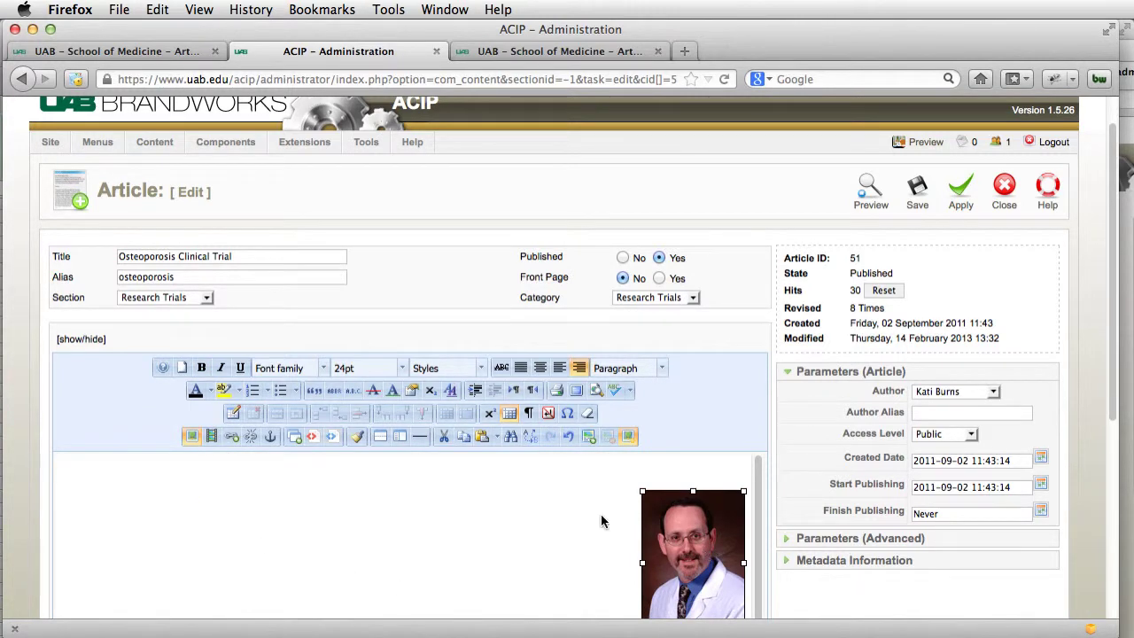
{"action": "scroll", "coordinate": [507, 515], "scroll_direction": "down", "scroll_amount": 5}
{"action": "scroll", "coordinate": [507, 515], "scroll_direction": "up", "scroll_amount": 5}
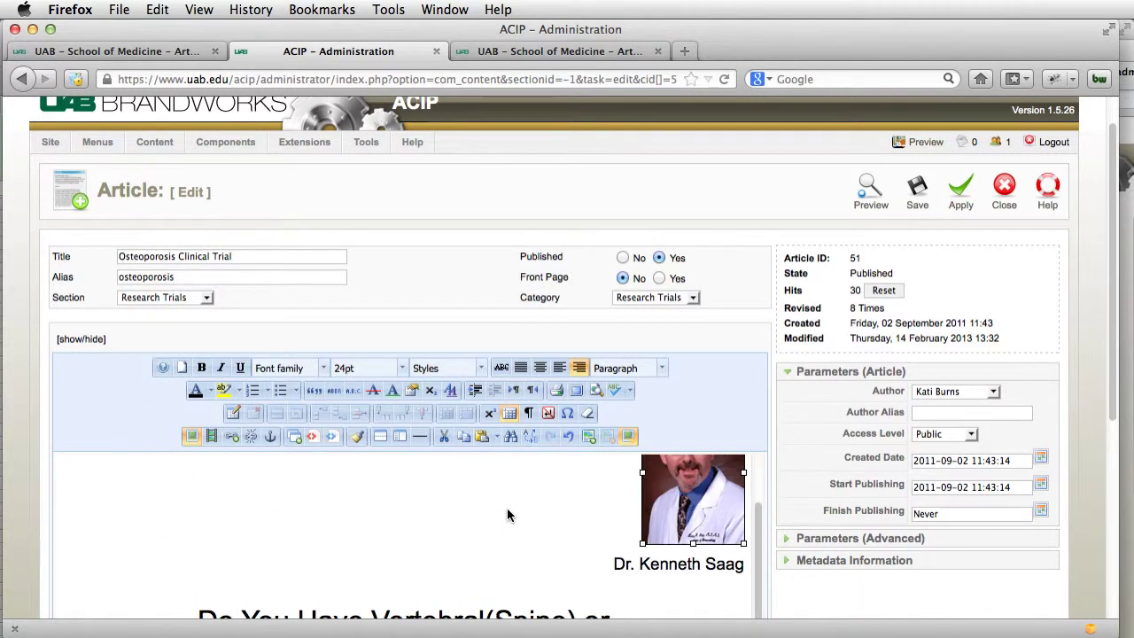
{"action": "left_click", "coordinate": [192, 437]}
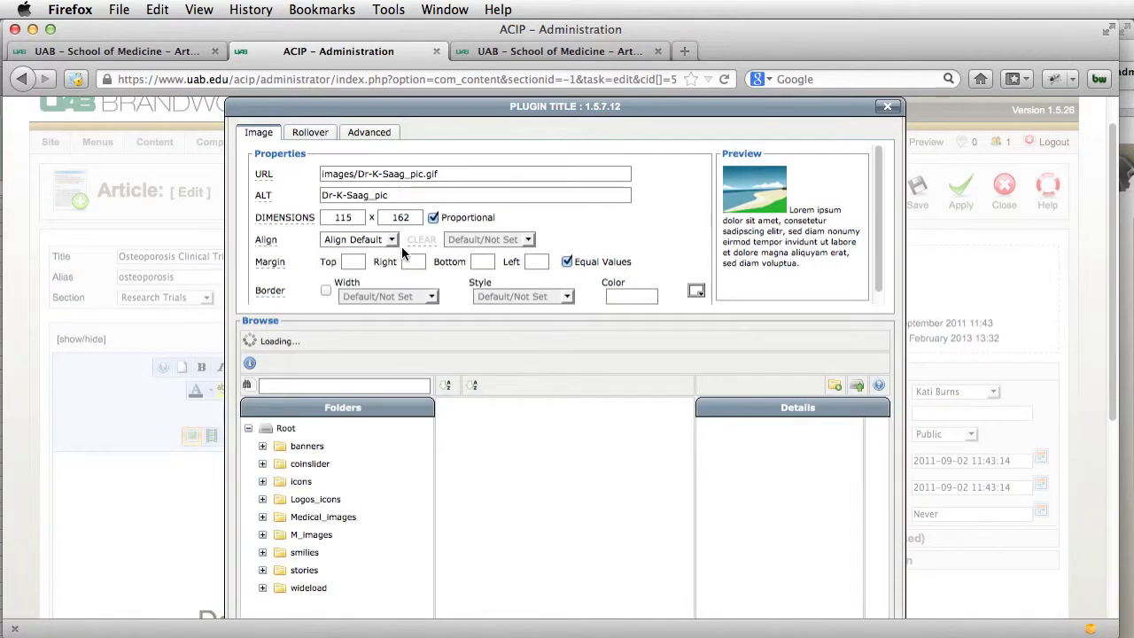
{"action": "left_click", "coordinate": [359, 239]}
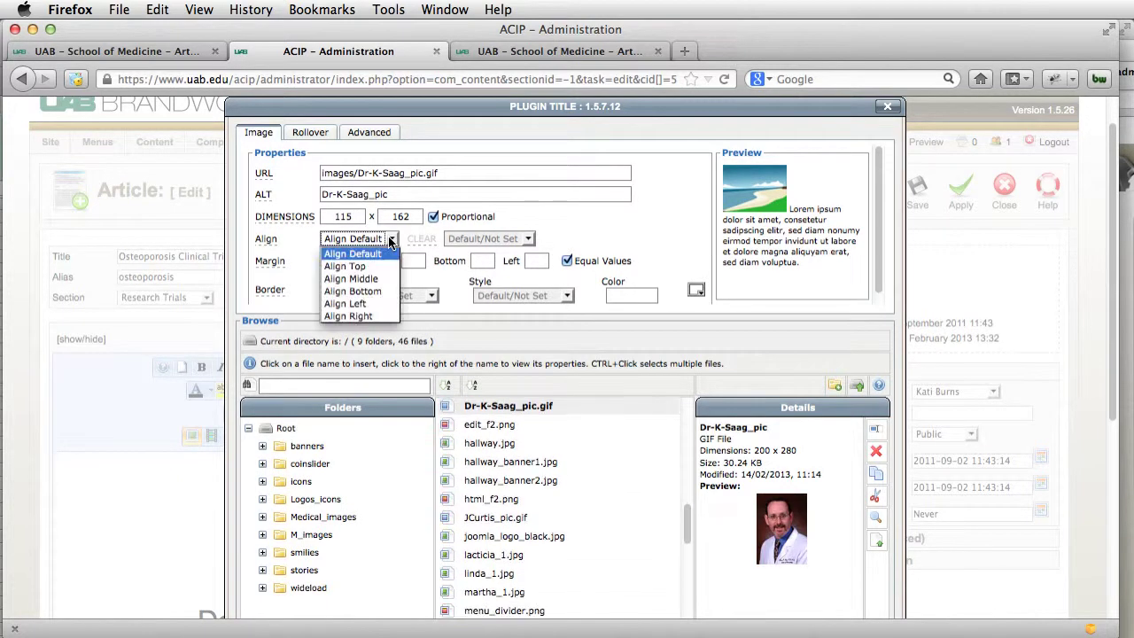
{"action": "left_click", "coordinate": [361, 317]}
{"action": "scroll", "coordinate": [509, 332], "scroll_direction": "down", "scroll_amount": 10}
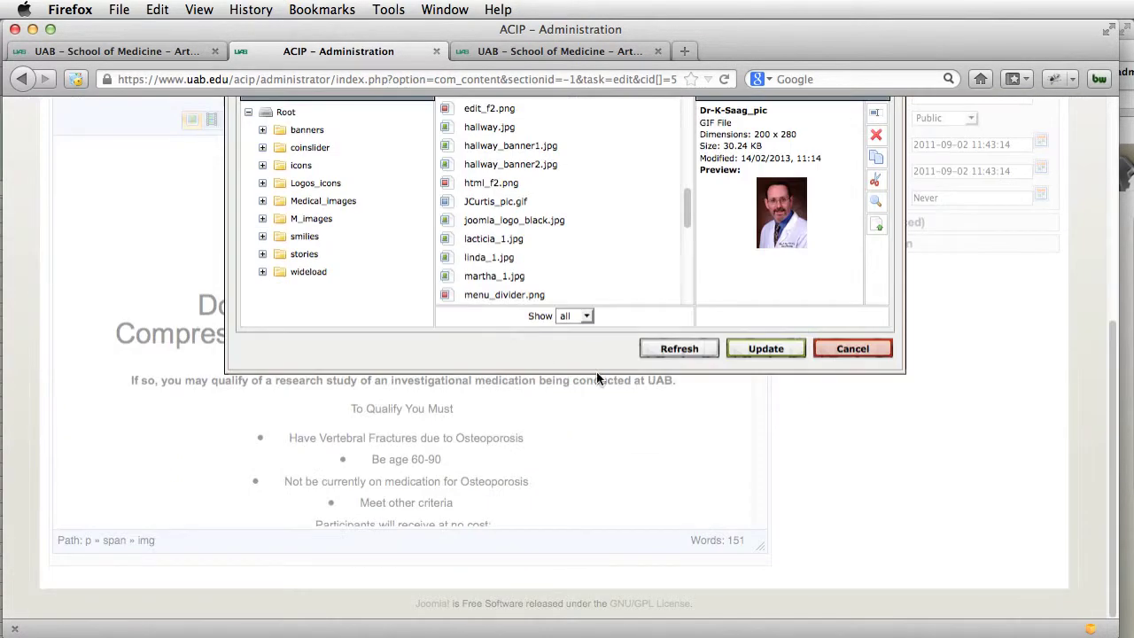
{"action": "left_click", "coordinate": [767, 347]}
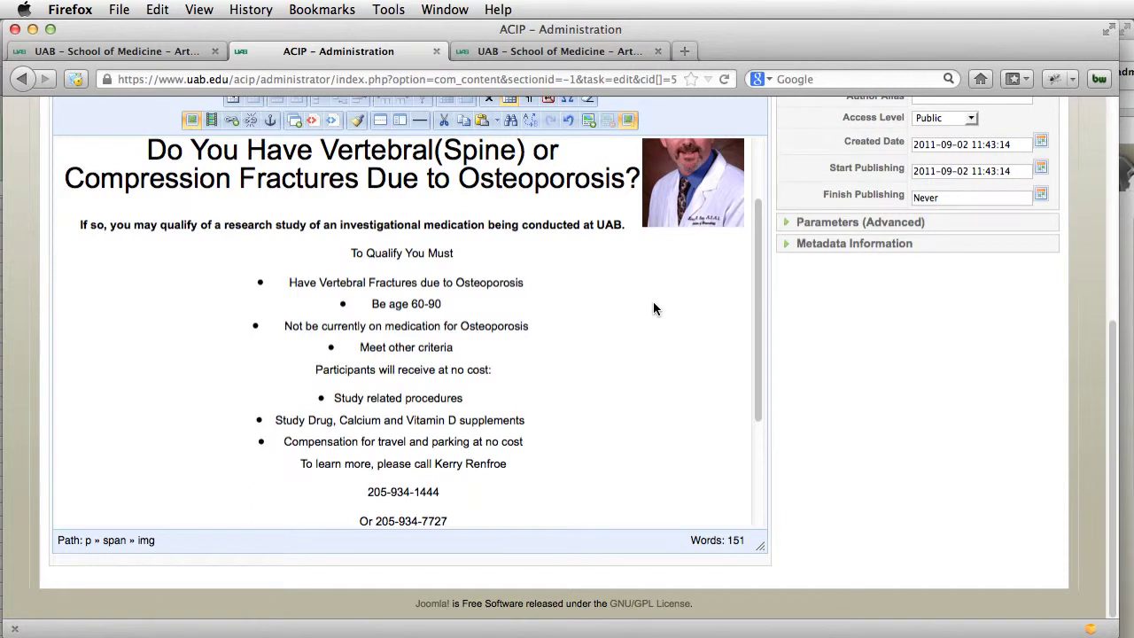
Step: Copy the doctor's name line beside the photo and remove it from the article body
{"action": "scroll", "coordinate": [653, 301], "scroll_direction": "up", "scroll_amount": 2}
{"action": "left_click", "coordinate": [513, 182]}
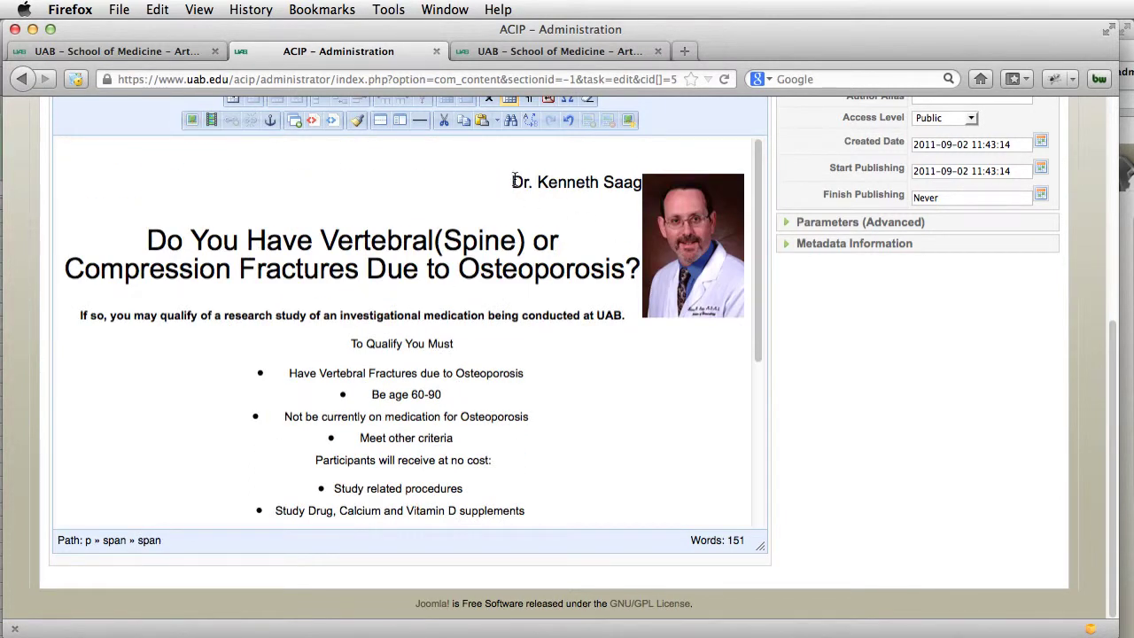
{"action": "left_click_drag", "start_coordinate": [513, 182], "coordinate": [636, 191]}
{"action": "key", "text": "super+c"}
{"action": "key", "text": "Delete"}
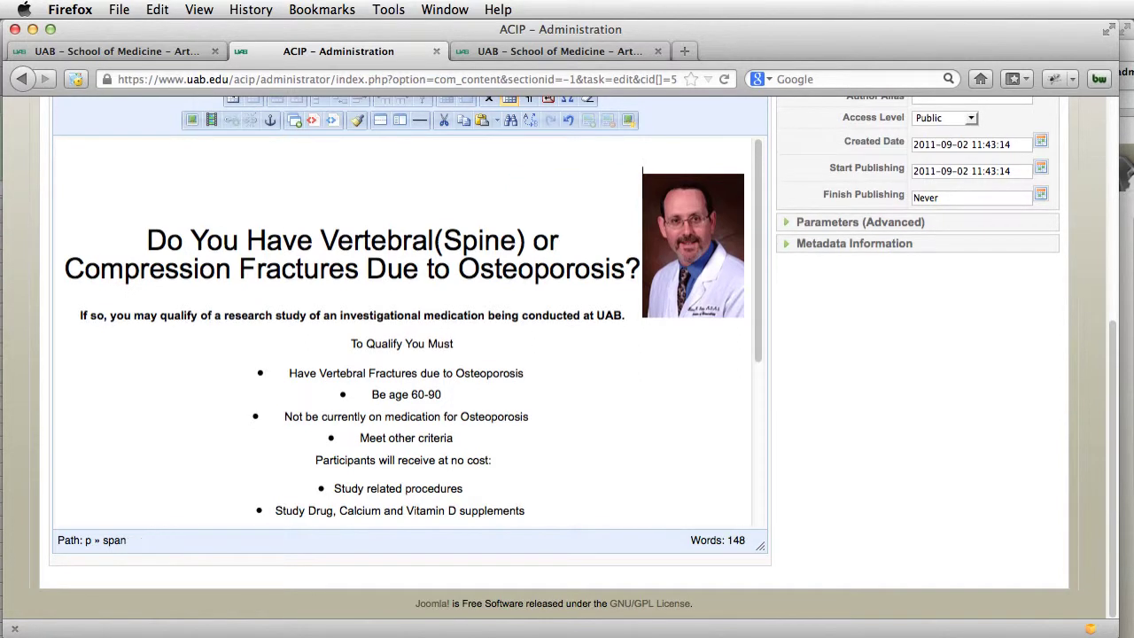
Step: Add a caption to the doctor's photo, replacing the suggested text with the copied doctor's name
{"action": "left_click", "coordinate": [703, 303]}
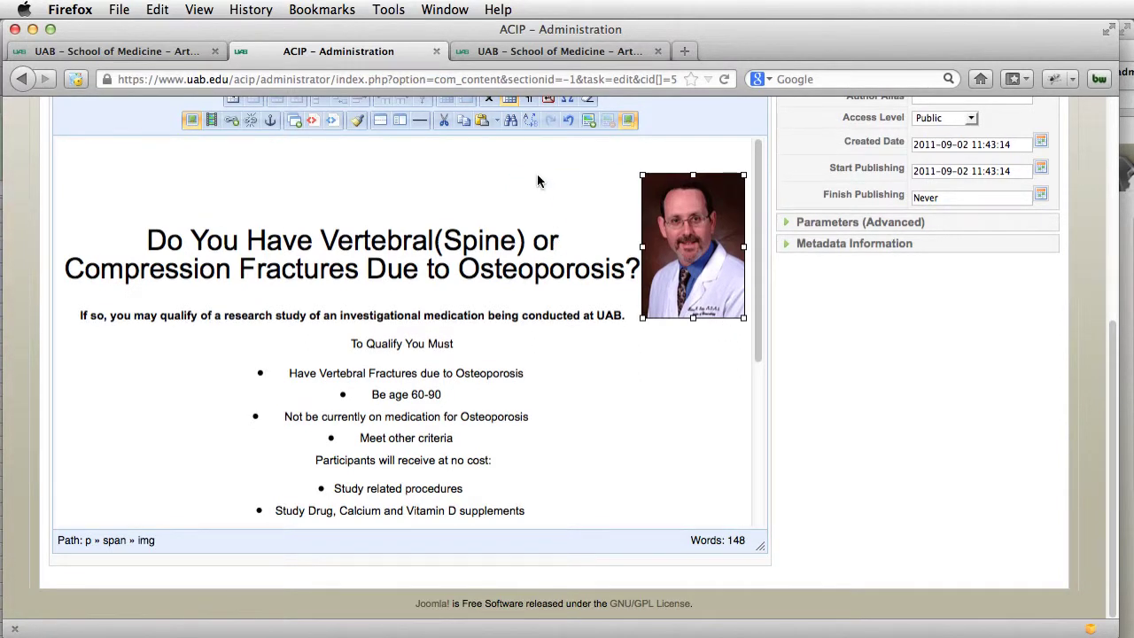
{"action": "scroll", "coordinate": [537, 174], "scroll_direction": "up", "scroll_amount": 3}
{"action": "left_click", "coordinate": [586, 202]}
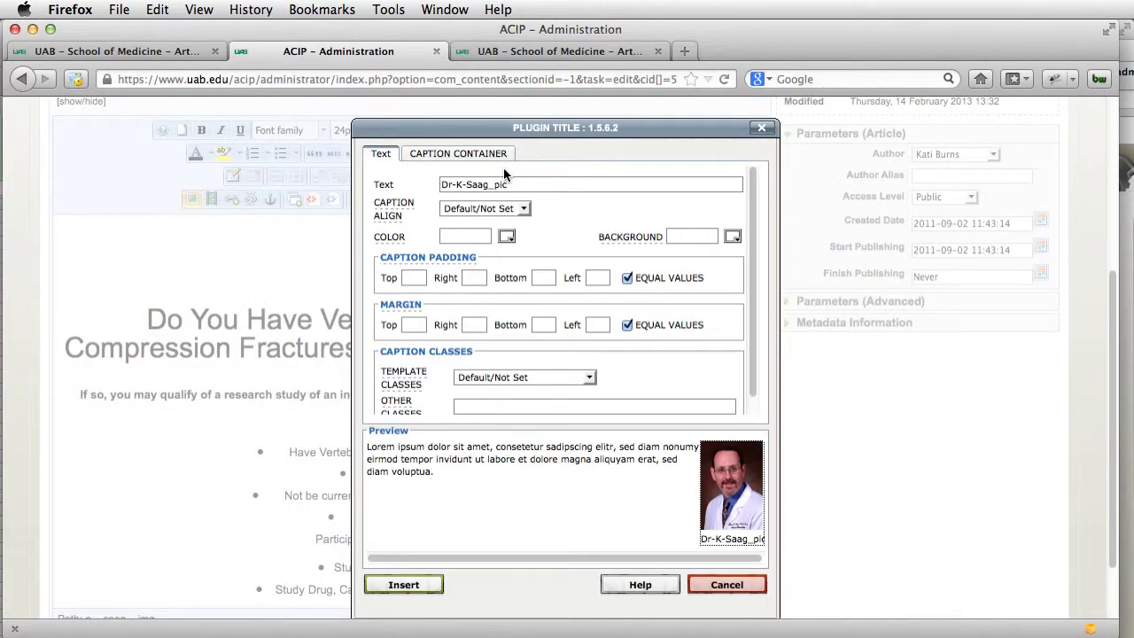
{"action": "left_click_drag", "start_coordinate": [543, 186], "coordinate": [457, 180]}
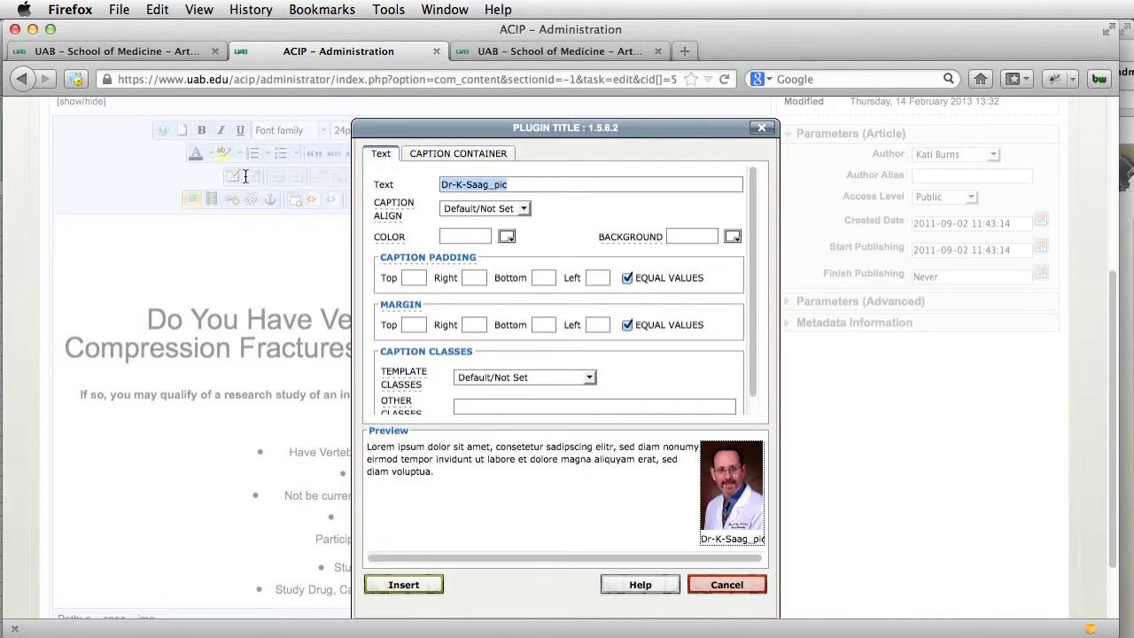
{"action": "key", "text": "super+v"}
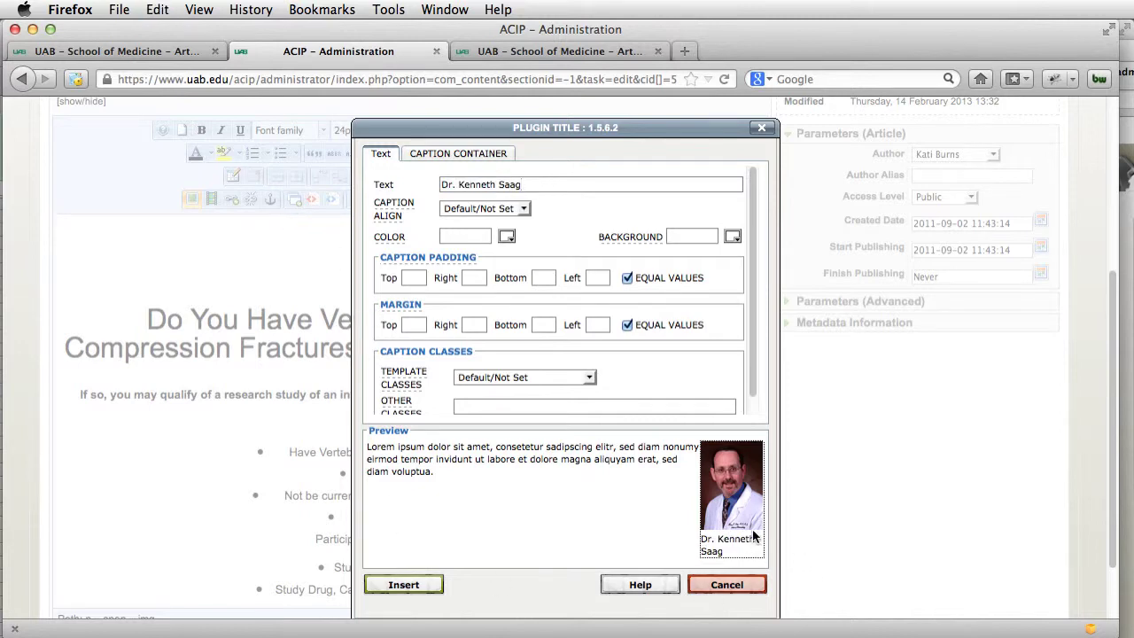
{"action": "left_click", "coordinate": [408, 587]}
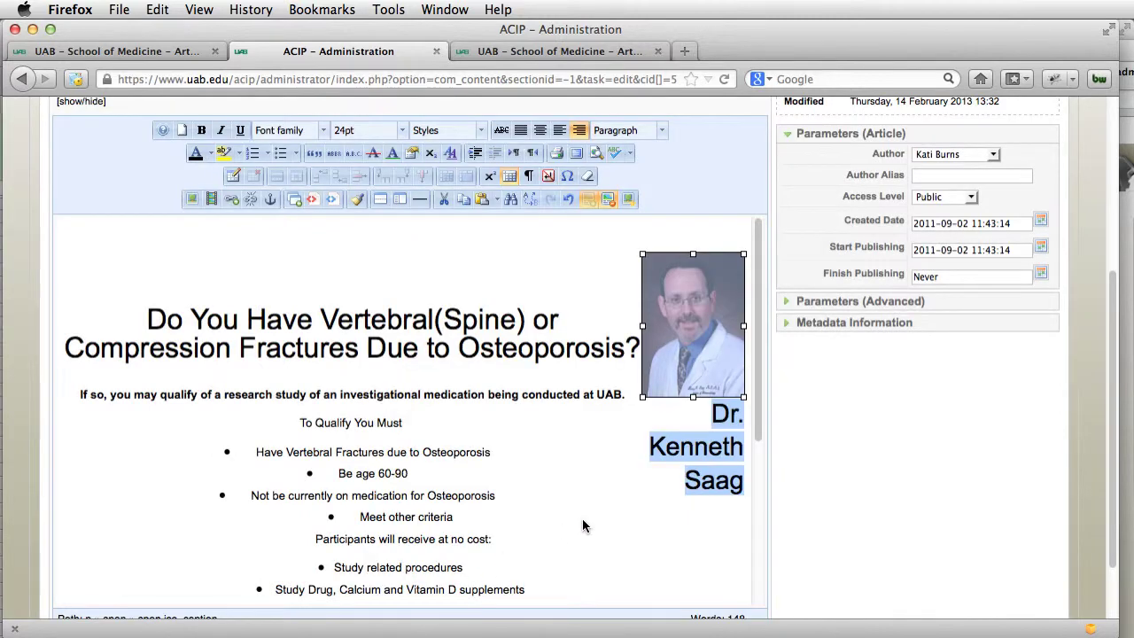
{"action": "left_click", "coordinate": [556, 540]}
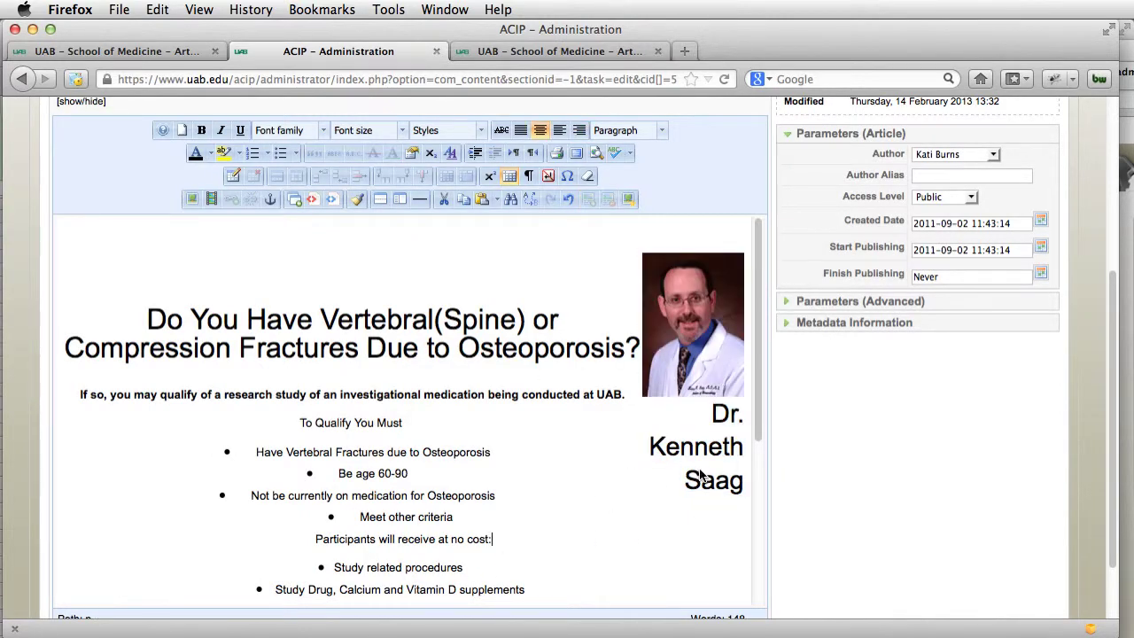
Step: Left-align the whole article body, from the opening line through the "What Is Osteoporosis?" paragraph
{"action": "left_click_drag", "start_coordinate": [172, 236], "coordinate": [664, 514]}
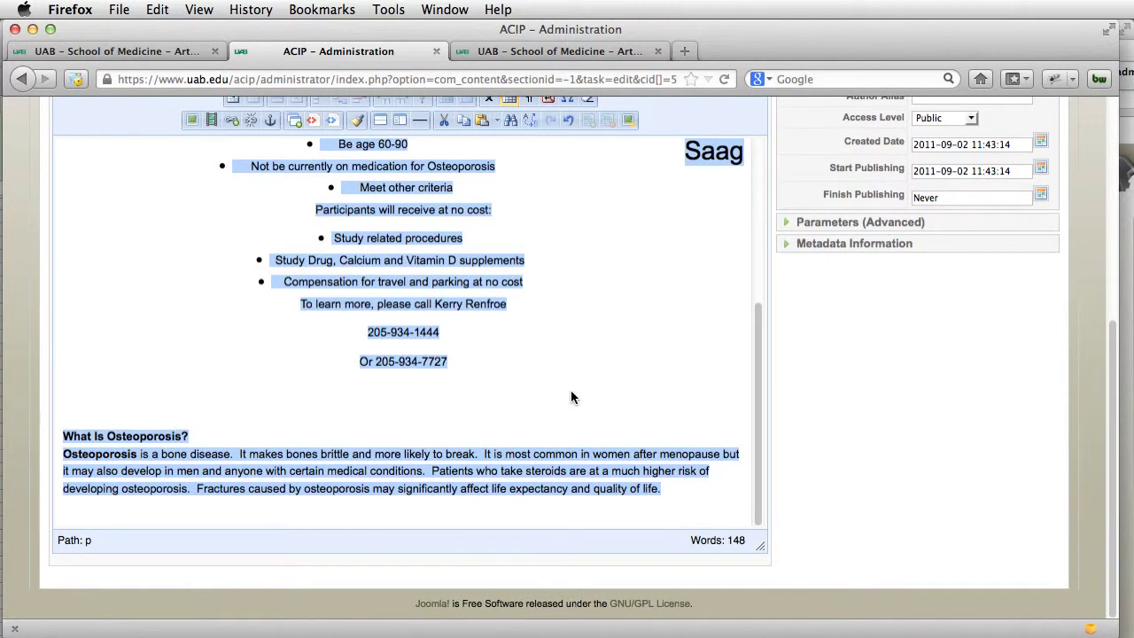
{"action": "scroll", "coordinate": [571, 395], "scroll_direction": "up", "scroll_amount": 5}
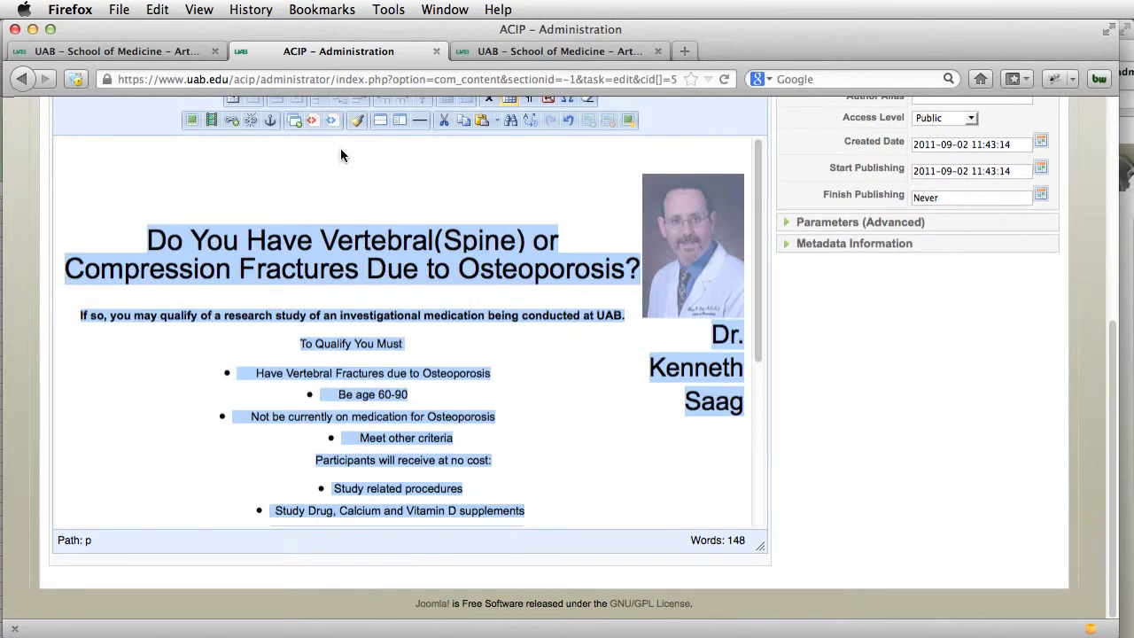
{"action": "scroll", "coordinate": [394, 173], "scroll_direction": "up", "scroll_amount": 4}
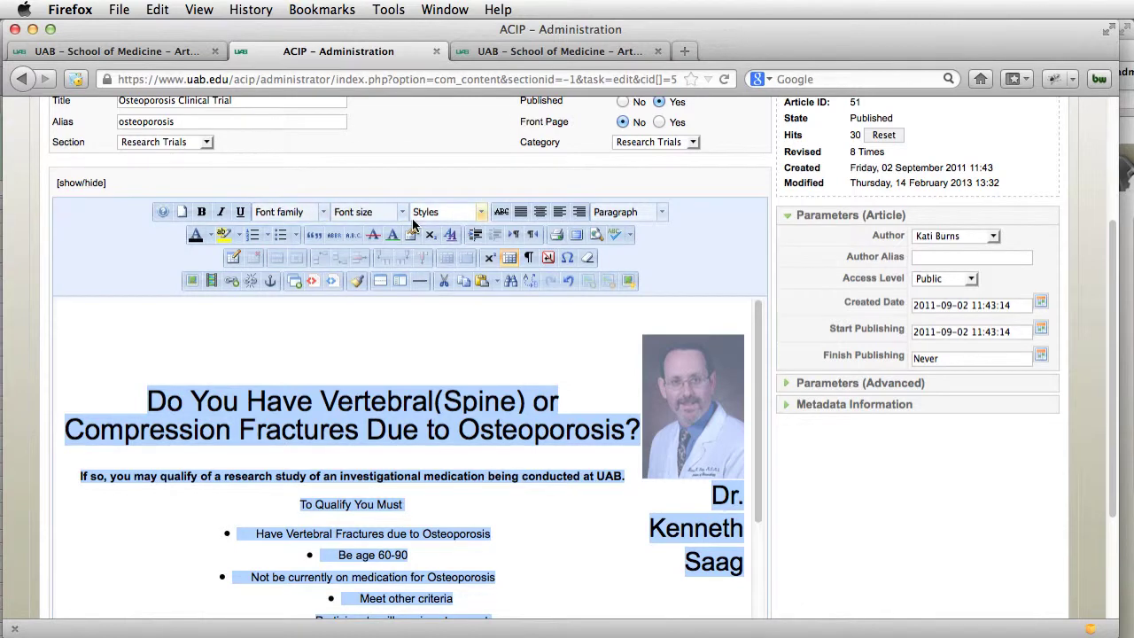
{"action": "left_click", "coordinate": [560, 216]}
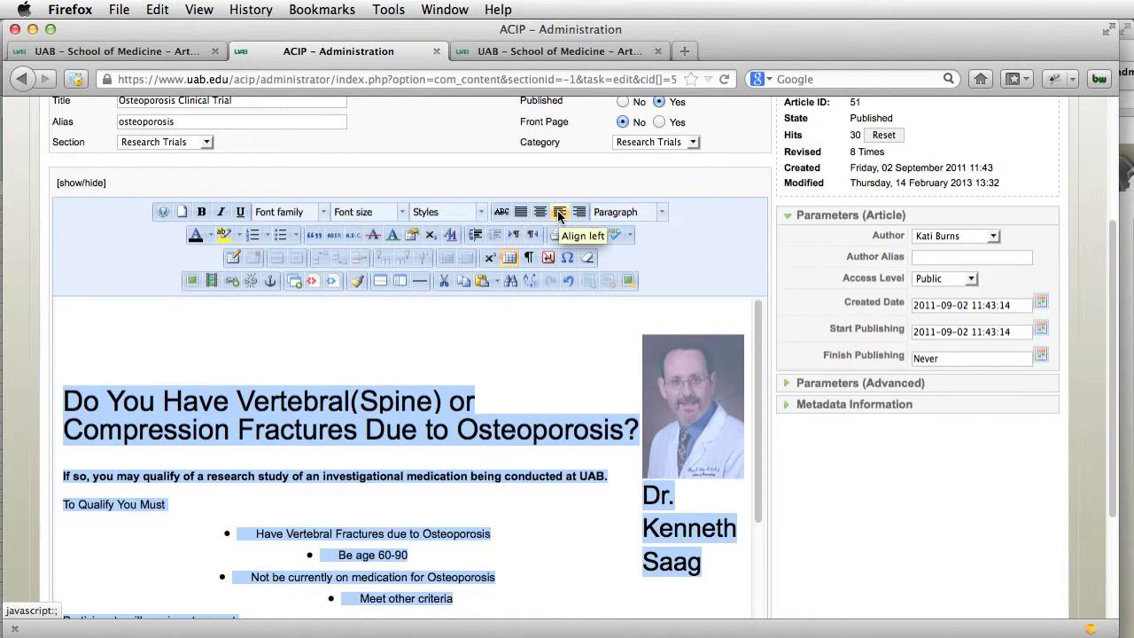
{"action": "scroll", "coordinate": [811, 560], "scroll_direction": "down", "scroll_amount": 4}
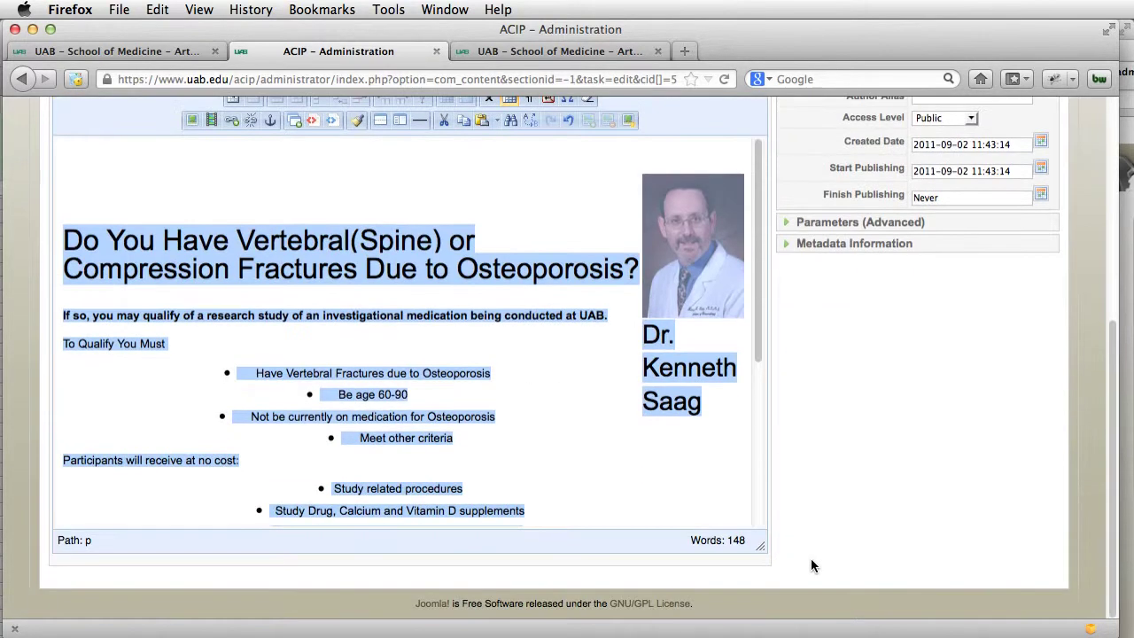
Step: Left-align the four bullets under "To Qualify You Must" and save the article
{"action": "left_click", "coordinate": [419, 438]}
{"action": "left_click_drag", "start_coordinate": [478, 445], "coordinate": [196, 372]}
{"action": "scroll", "coordinate": [230, 312], "scroll_direction": "up", "scroll_amount": 8}
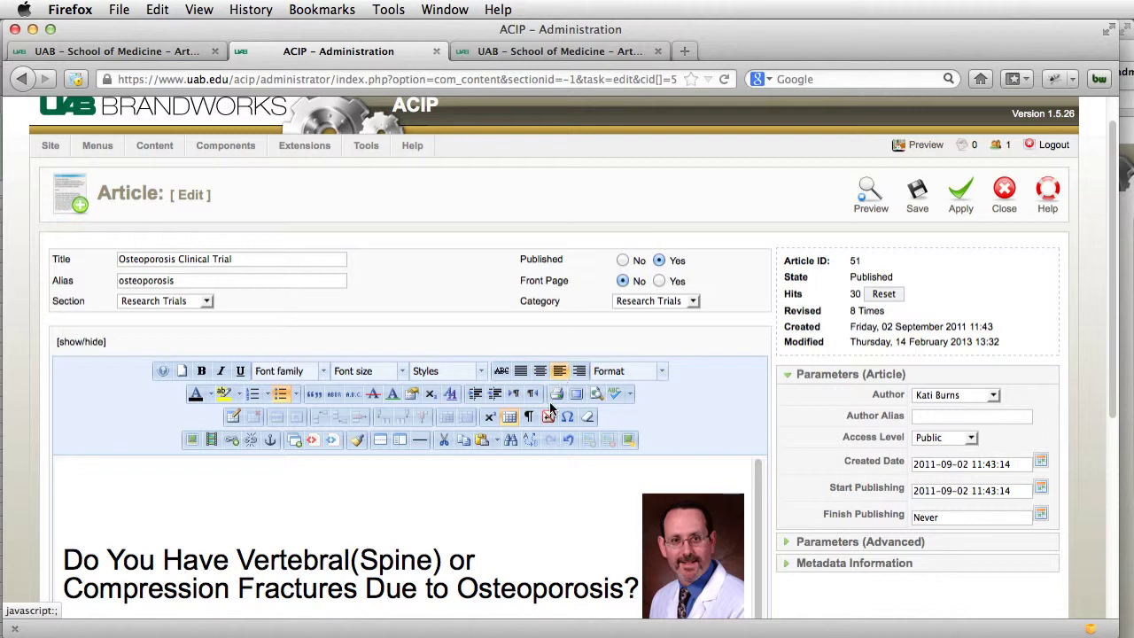
{"action": "scroll", "coordinate": [552, 407], "scroll_direction": "down", "scroll_amount": 8}
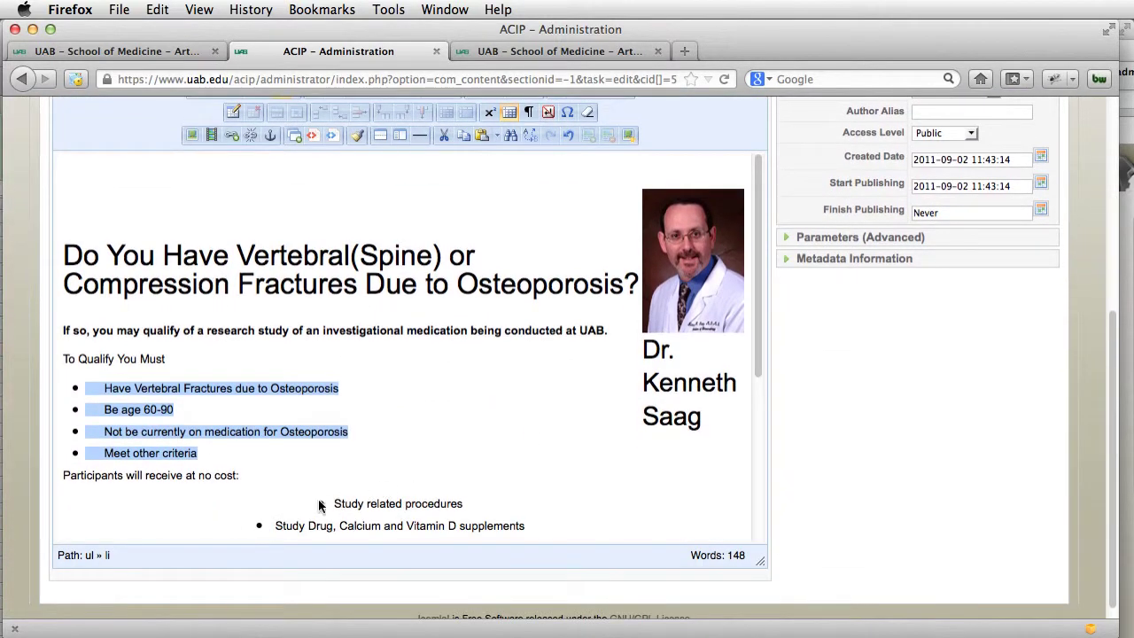
{"action": "left_click", "coordinate": [335, 503]}
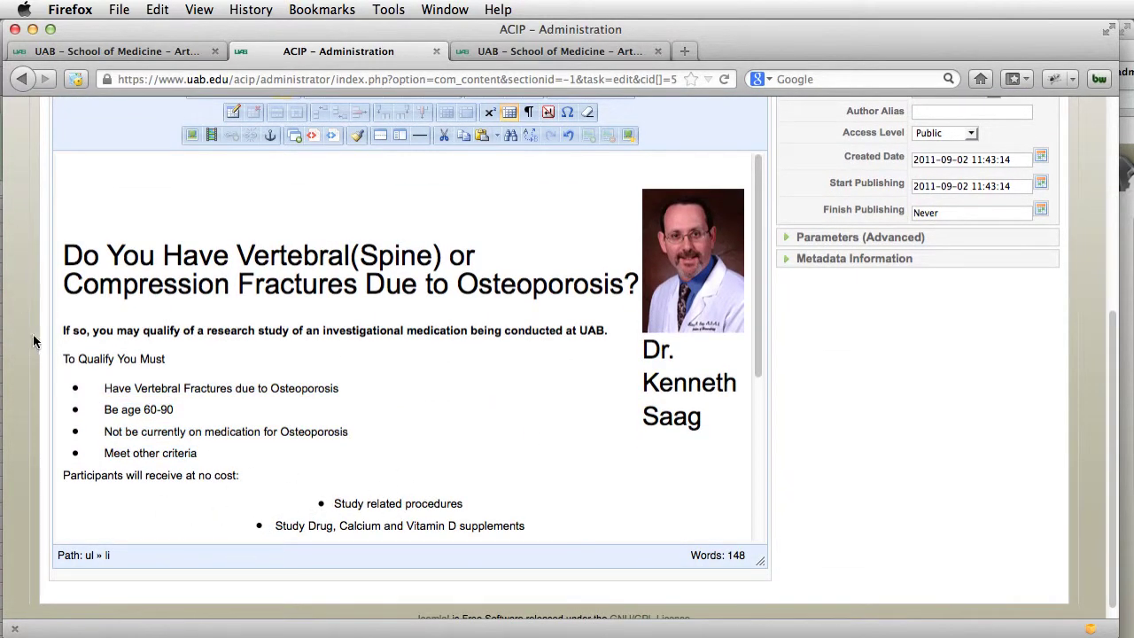
{"action": "scroll", "coordinate": [754, 419], "scroll_direction": "up", "scroll_amount": 9}
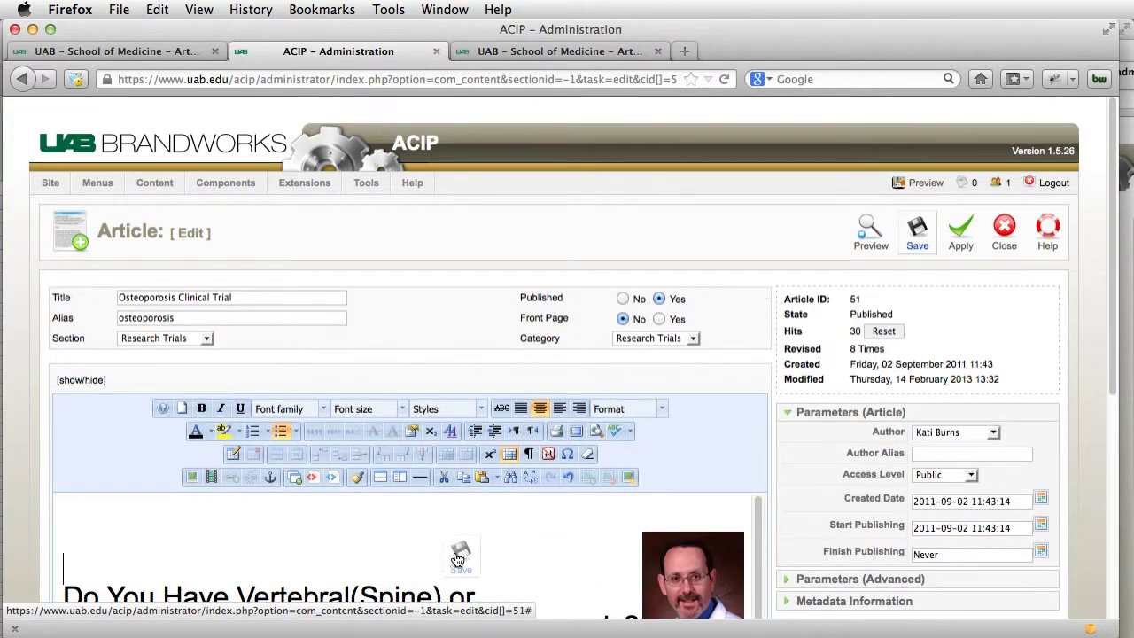
{"action": "left_click", "coordinate": [912, 230]}
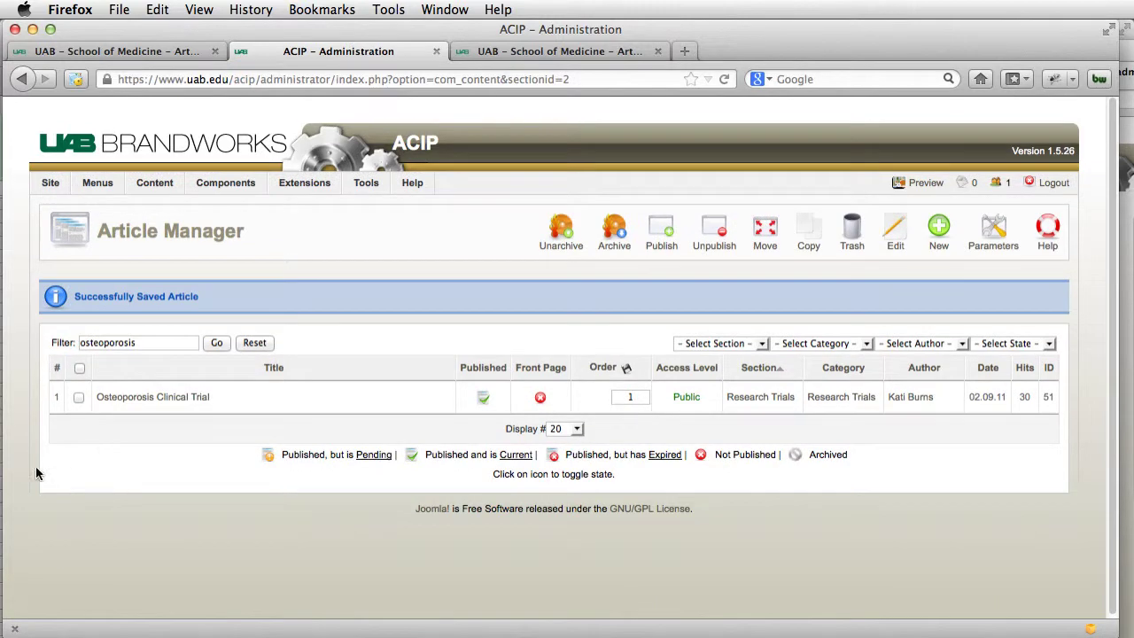
Step: Reopen the Osteoporosis Clinical Trial article, review the layout of its body text and photo caption, and save it
{"action": "left_click", "coordinate": [114, 399]}
{"action": "scroll", "coordinate": [122, 532], "scroll_direction": "down", "scroll_amount": 3}
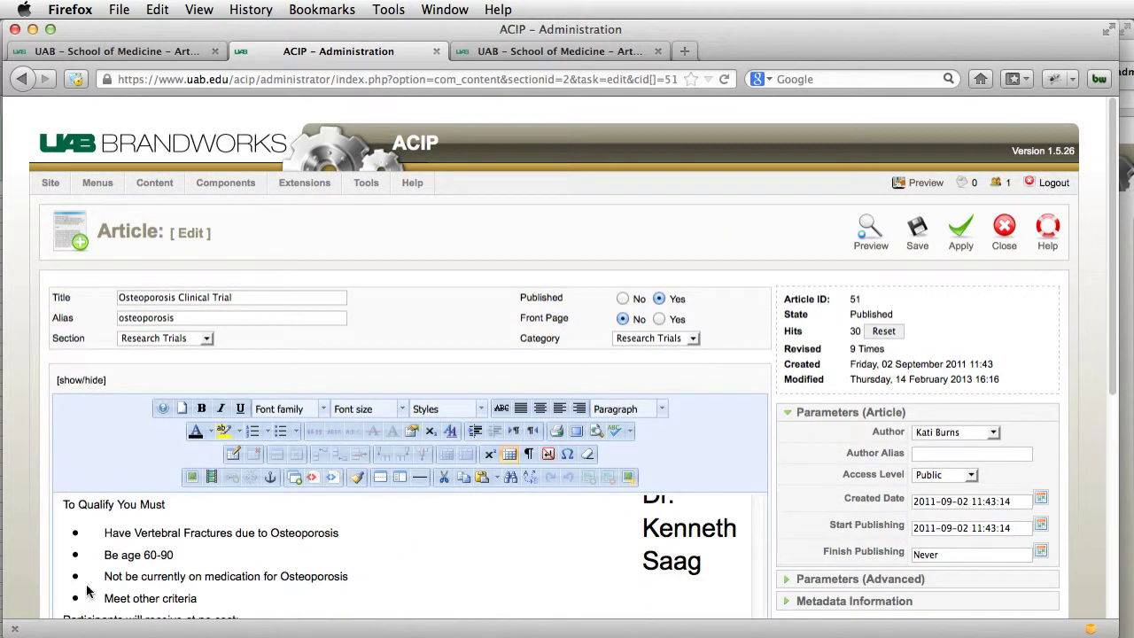
{"action": "scroll", "coordinate": [116, 532], "scroll_direction": "up", "scroll_amount": 3}
{"action": "left_click", "coordinate": [63, 589]}
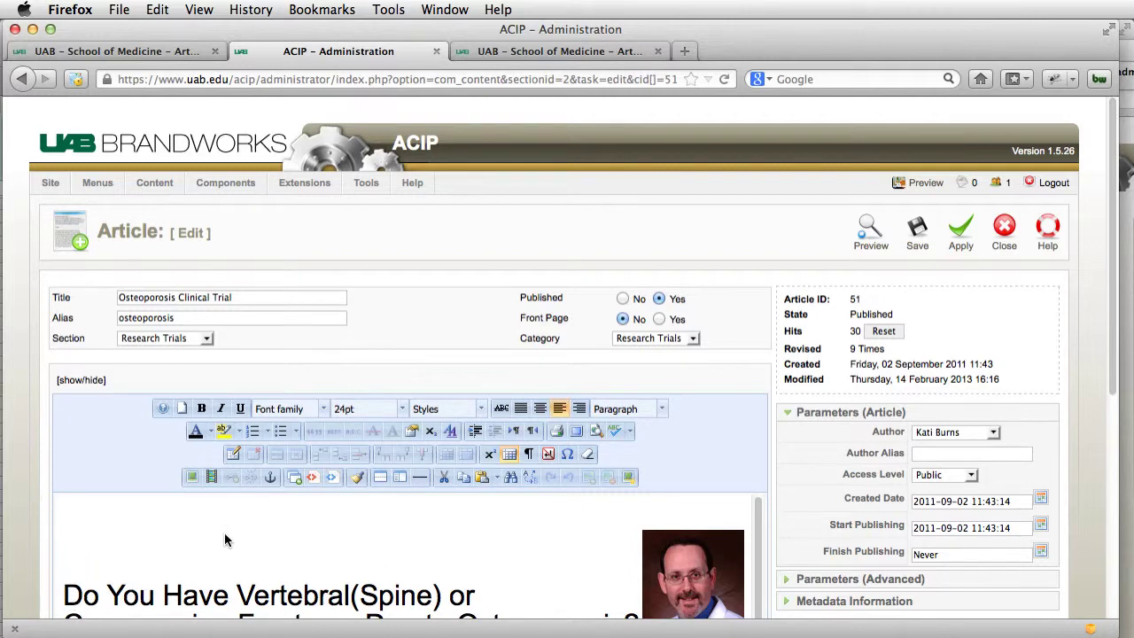
{"action": "scroll", "coordinate": [248, 543], "scroll_direction": "down", "scroll_amount": 5}
{"action": "scroll", "coordinate": [273, 544], "scroll_direction": "up", "scroll_amount": 5}
{"action": "scroll", "coordinate": [274, 546], "scroll_direction": "down", "scroll_amount": 5}
{"action": "scroll", "coordinate": [274, 549], "scroll_direction": "up", "scroll_amount": 5}
{"action": "scroll", "coordinate": [273, 548], "scroll_direction": "down", "scroll_amount": 4}
{"action": "scroll", "coordinate": [275, 549], "scroll_direction": "up", "scroll_amount": 8}
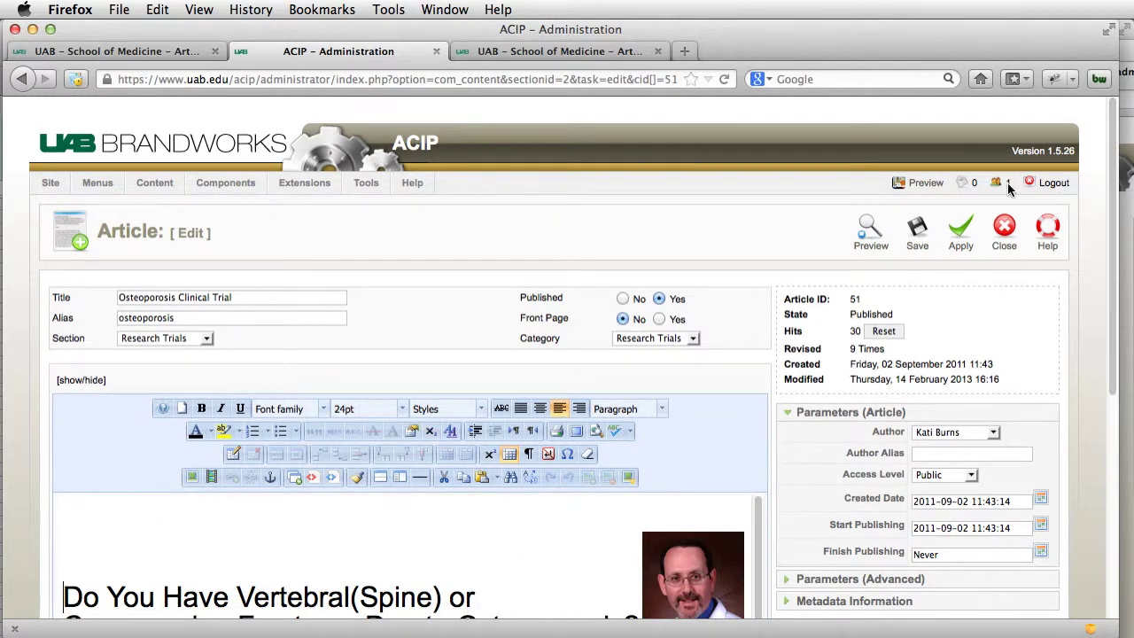
{"action": "left_click", "coordinate": [920, 247]}
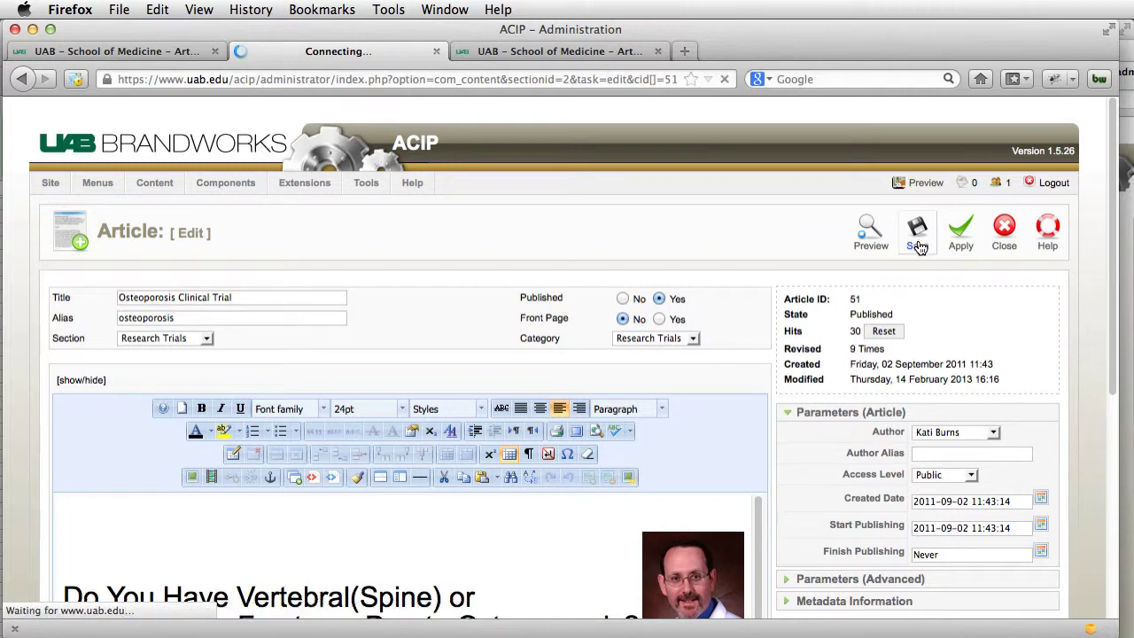
Step: Preview the live site and open the Osteoporosis page under Research Trials to check its title, photo and text alignment
{"action": "left_click", "coordinate": [922, 183]}
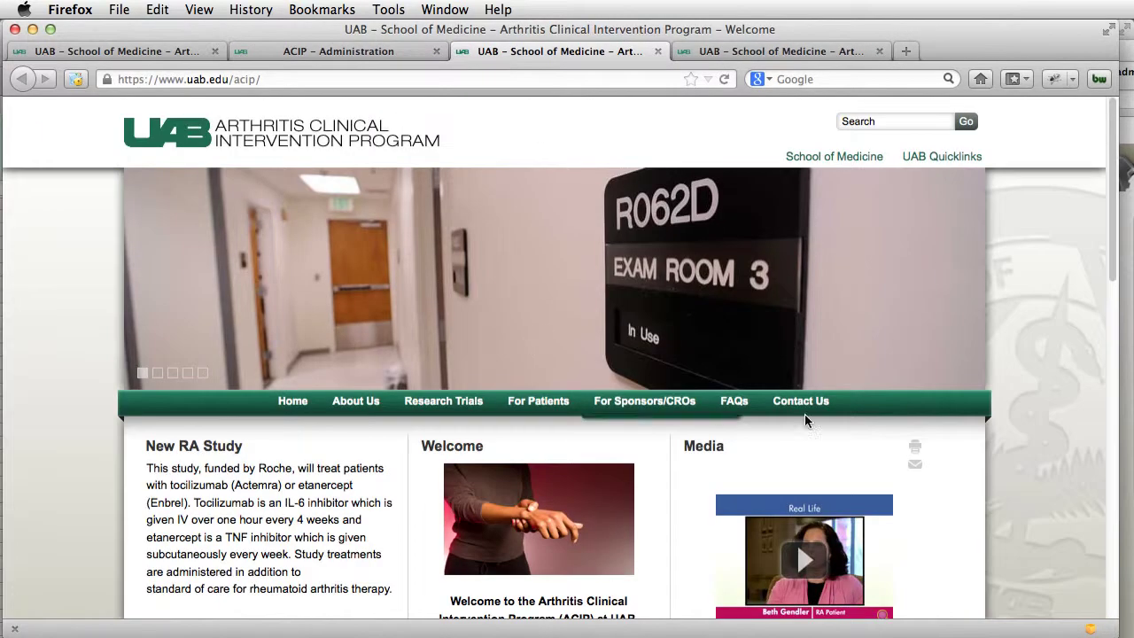
{"action": "mouse_move", "coordinate": [527, 396]}
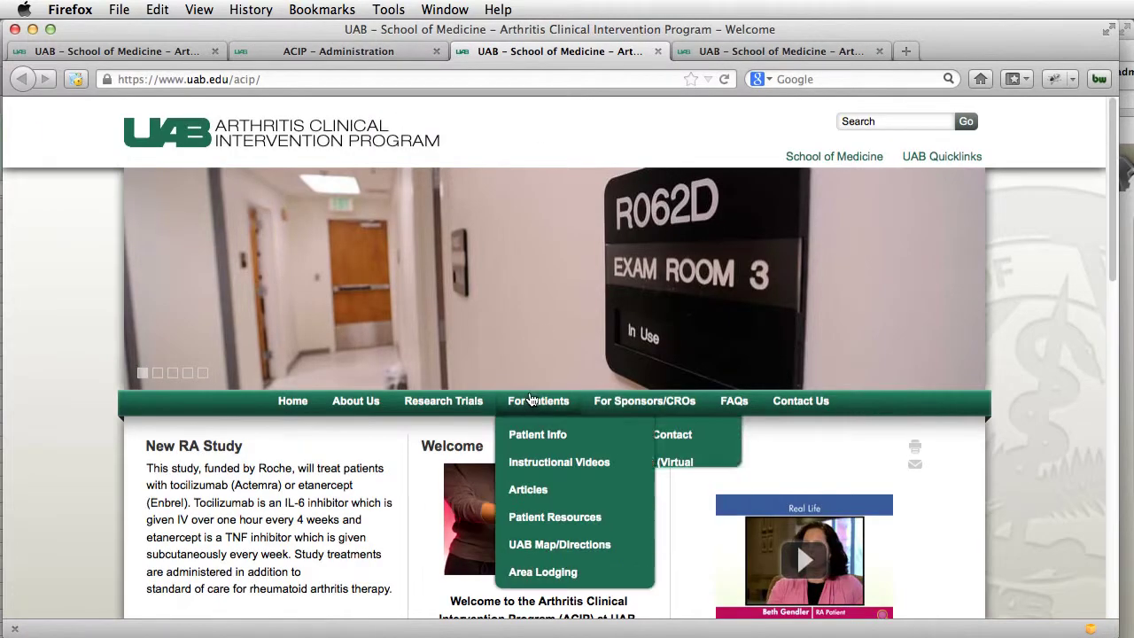
{"action": "mouse_move", "coordinate": [436, 409]}
{"action": "left_click", "coordinate": [431, 518]}
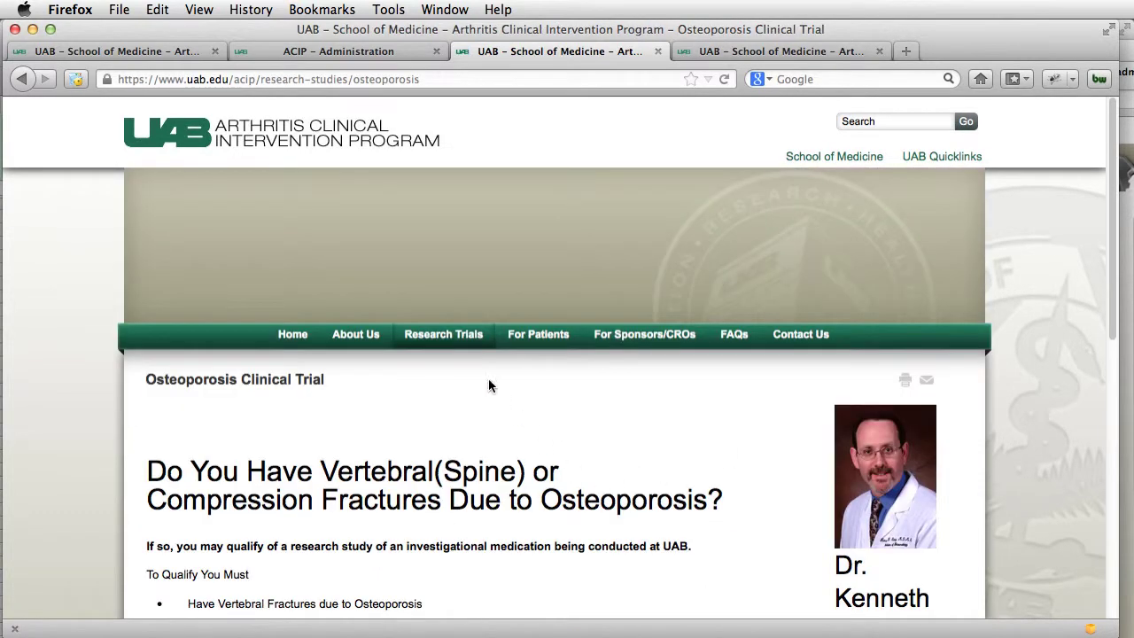
{"action": "mouse_move", "coordinate": [496, 338]}
{"action": "left_click", "coordinate": [409, 453]}
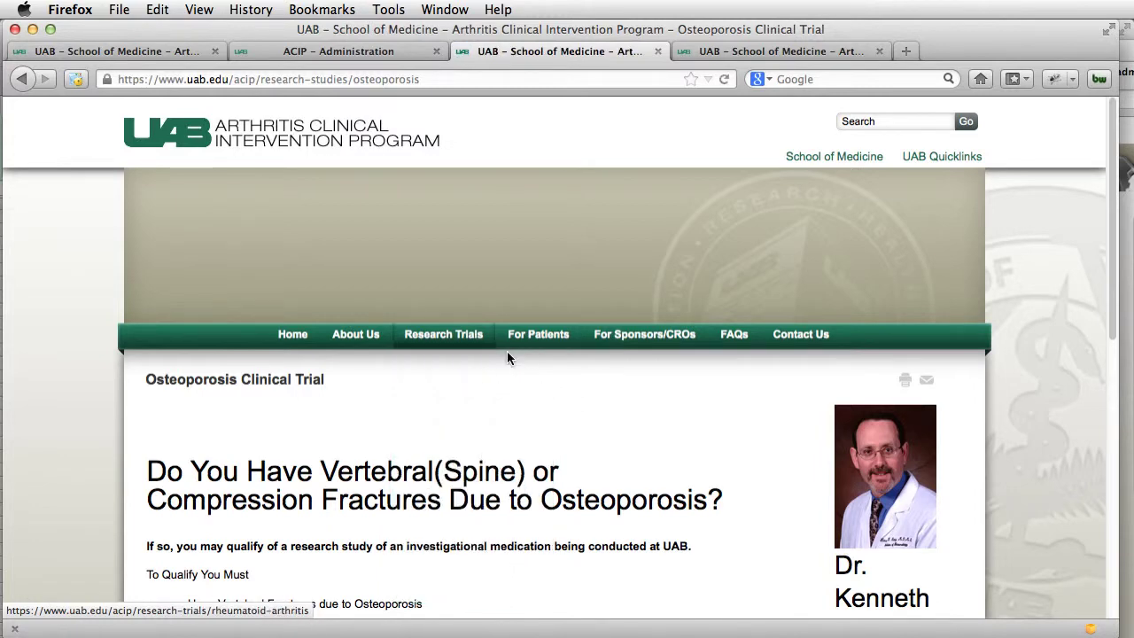
{"action": "scroll", "coordinate": [507, 355], "scroll_direction": "down", "scroll_amount": 10}
{"action": "scroll", "coordinate": [506, 357], "scroll_direction": "down", "scroll_amount": 1}
{"action": "scroll", "coordinate": [506, 360], "scroll_direction": "up", "scroll_amount": 5}
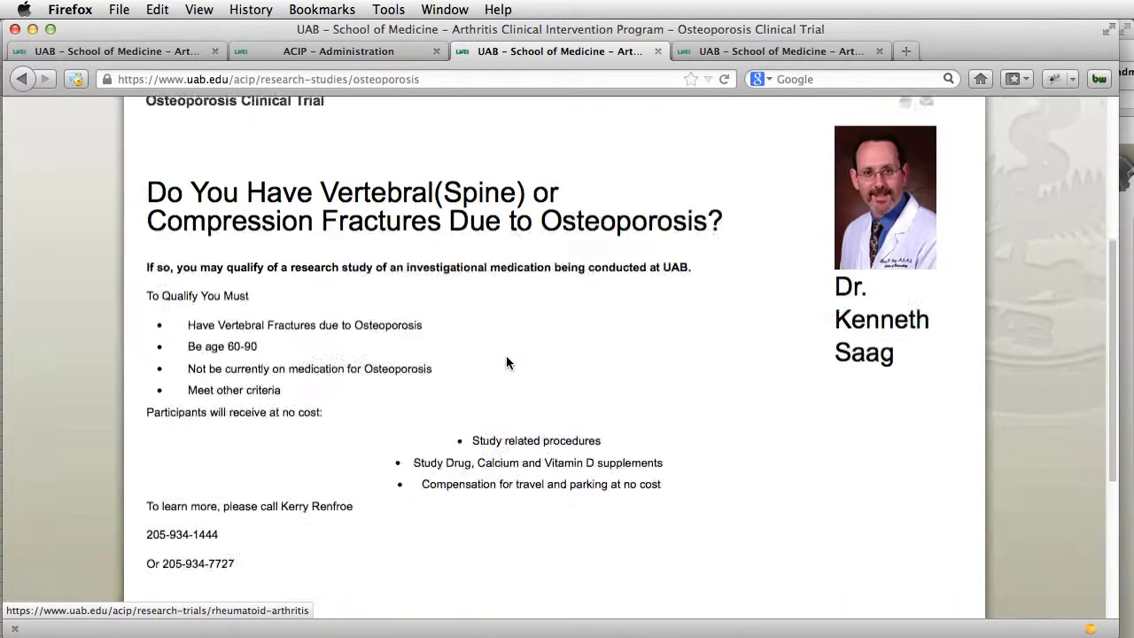
{"action": "scroll", "coordinate": [506, 363], "scroll_direction": "up", "scroll_amount": 5}
Step: Compare the Osteoporosis page reached from the Rheumatoid Arthritis page's sidebar with the one reached from the Research Trials main navigation
{"action": "mouse_move", "coordinate": [466, 344]}
{"action": "left_click", "coordinate": [456, 372]}
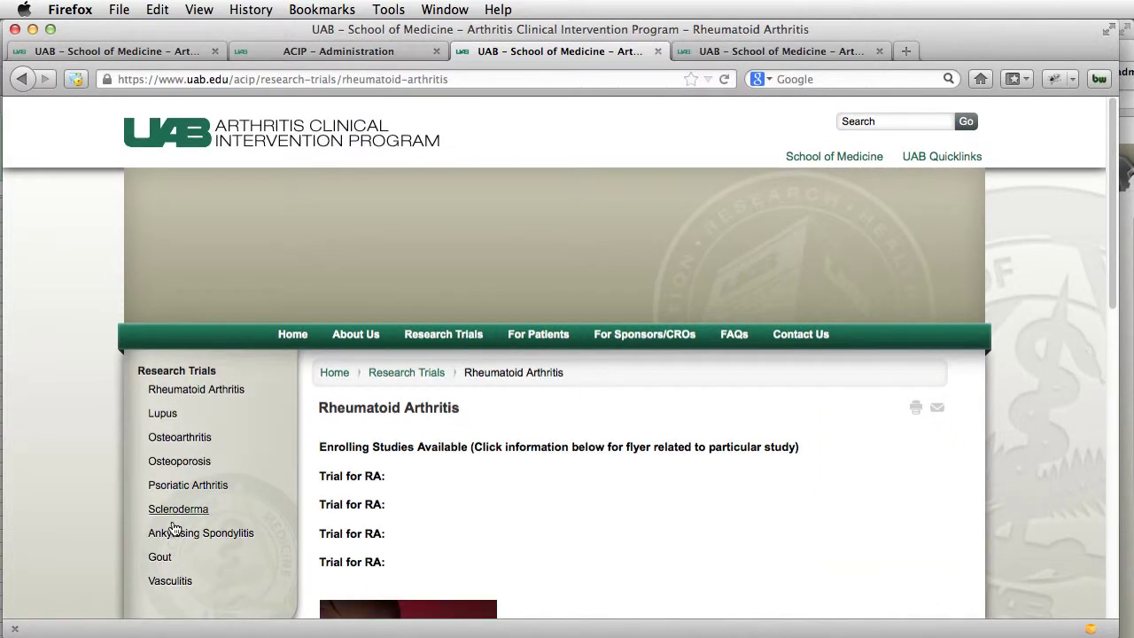
{"action": "left_click", "coordinate": [191, 464]}
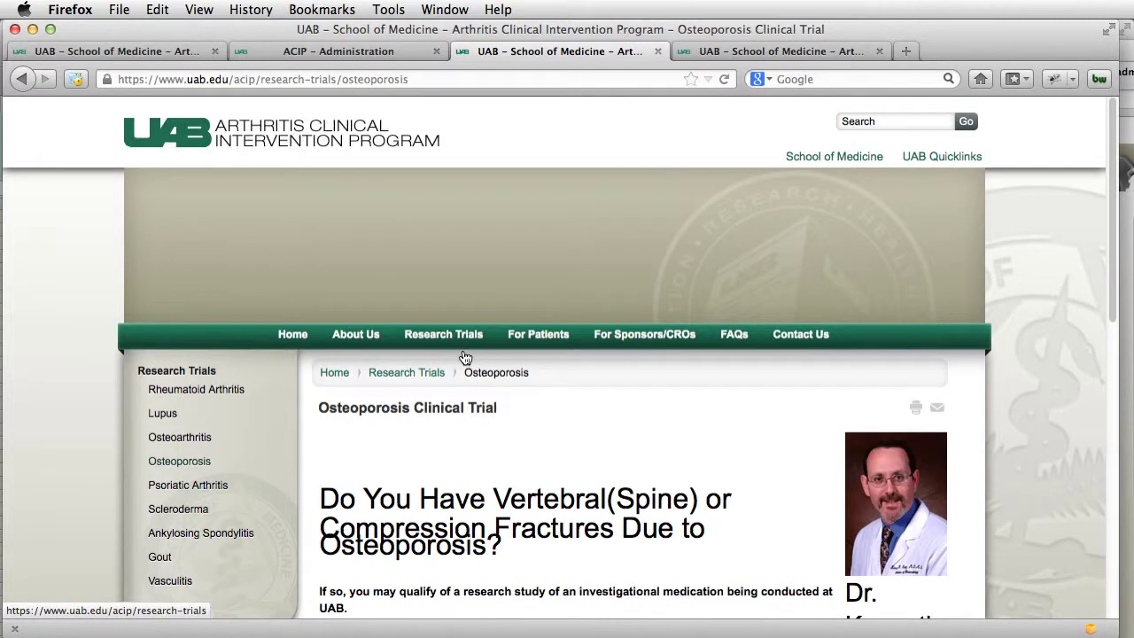
{"action": "mouse_move", "coordinate": [459, 345]}
{"action": "left_click", "coordinate": [439, 452]}
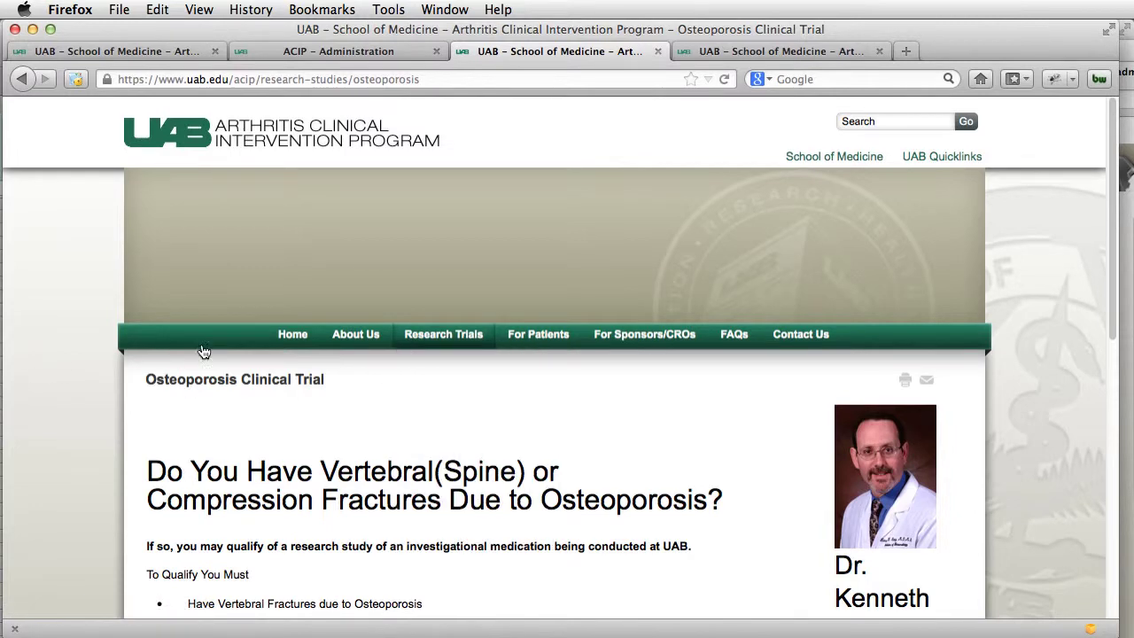
Step: Return to the site administration, open the Horizontal Navigation menu's item list and locate Osteoporosis under Research Trials
{"action": "left_click", "coordinate": [296, 49]}
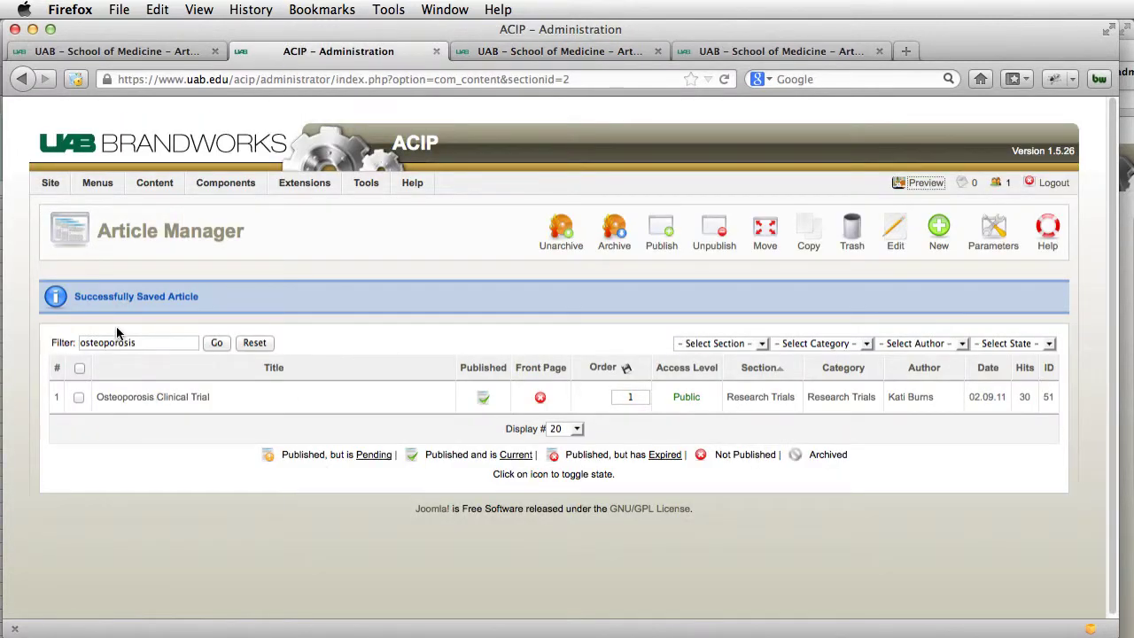
{"action": "mouse_move", "coordinate": [94, 185]}
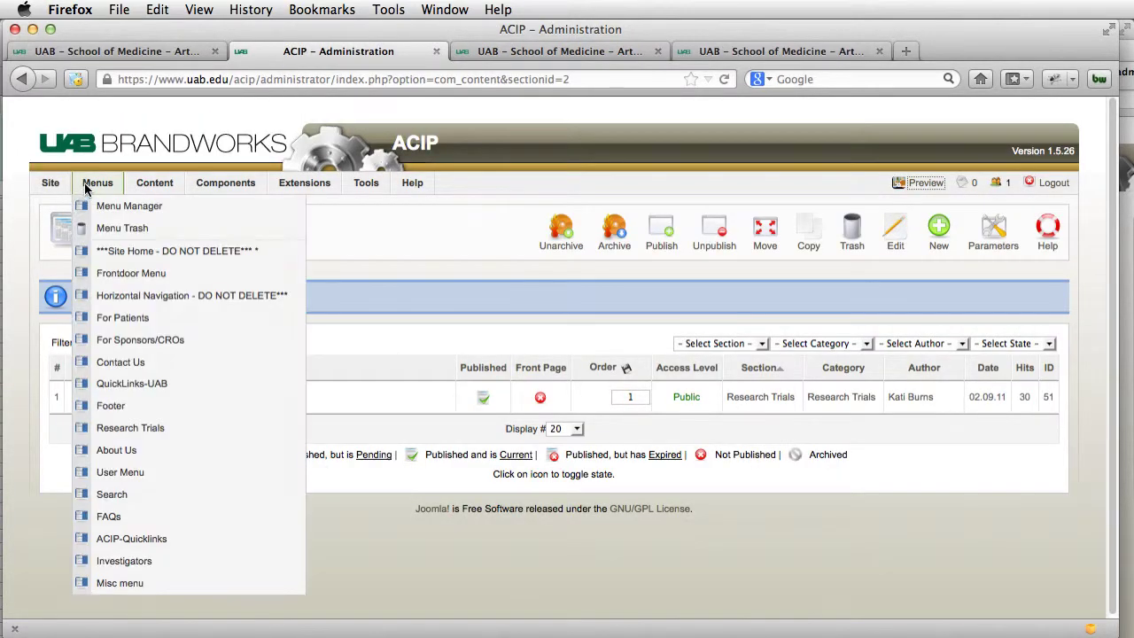
{"action": "left_click", "coordinate": [113, 304]}
{"action": "scroll", "coordinate": [456, 345], "scroll_direction": "down", "scroll_amount": 5}
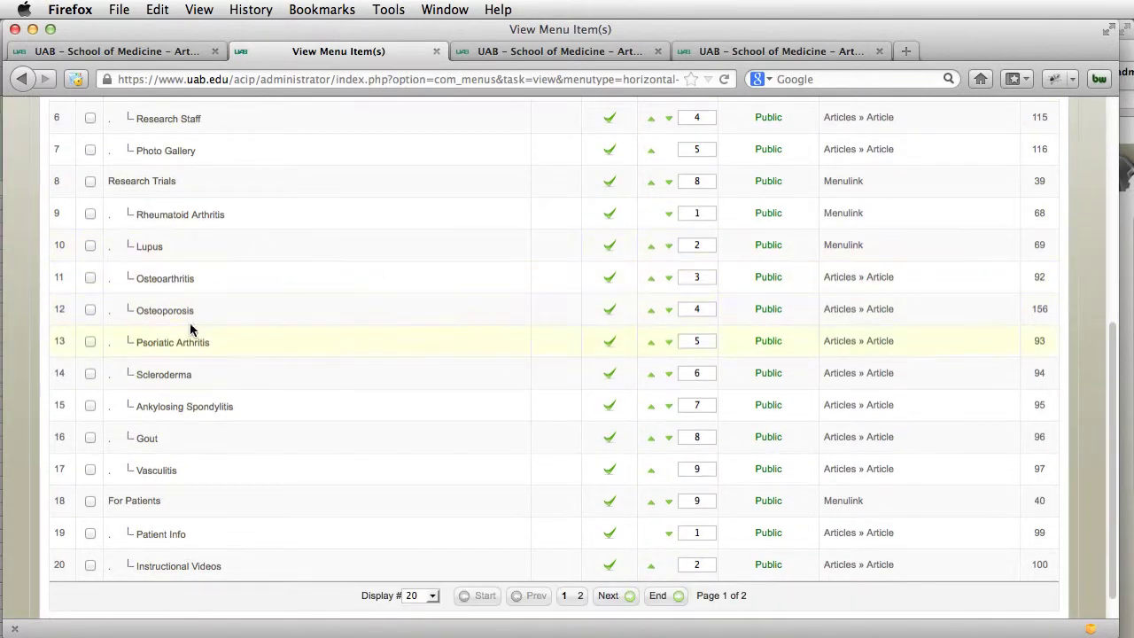